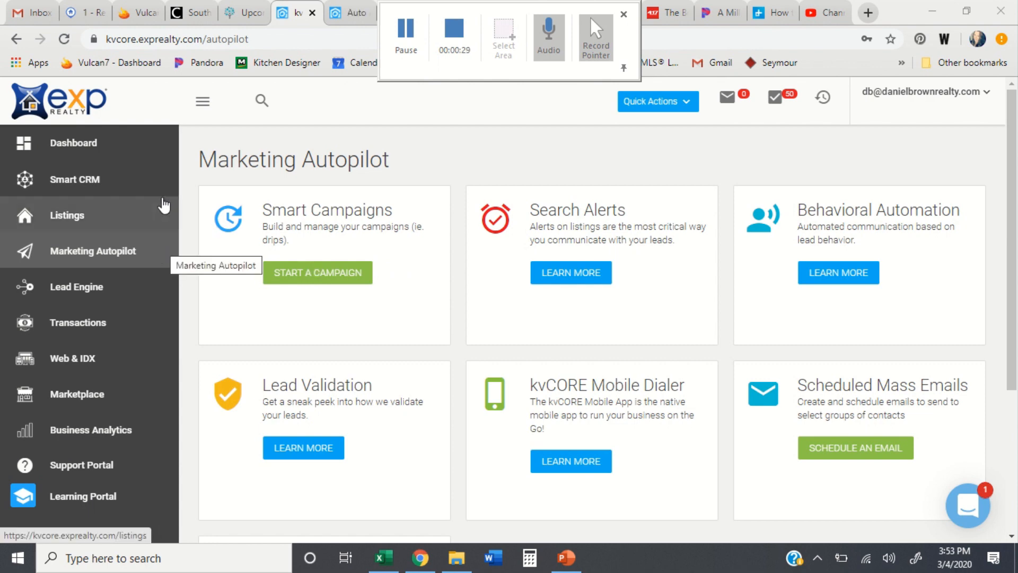
Step: Open Marketing Autopilot's Templates page, which lists Post-call Email 1 through 4
click(330, 273)
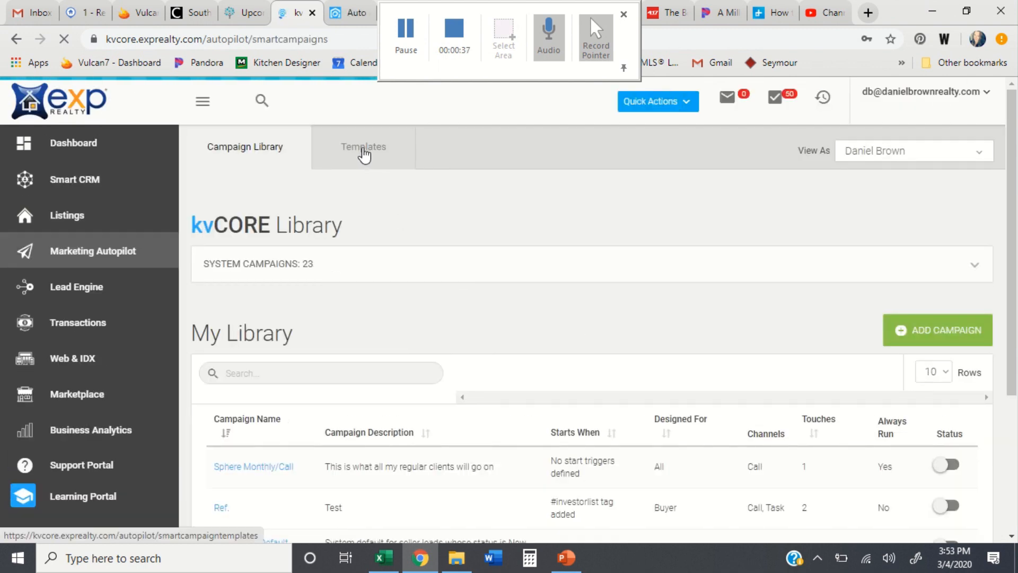
click(364, 153)
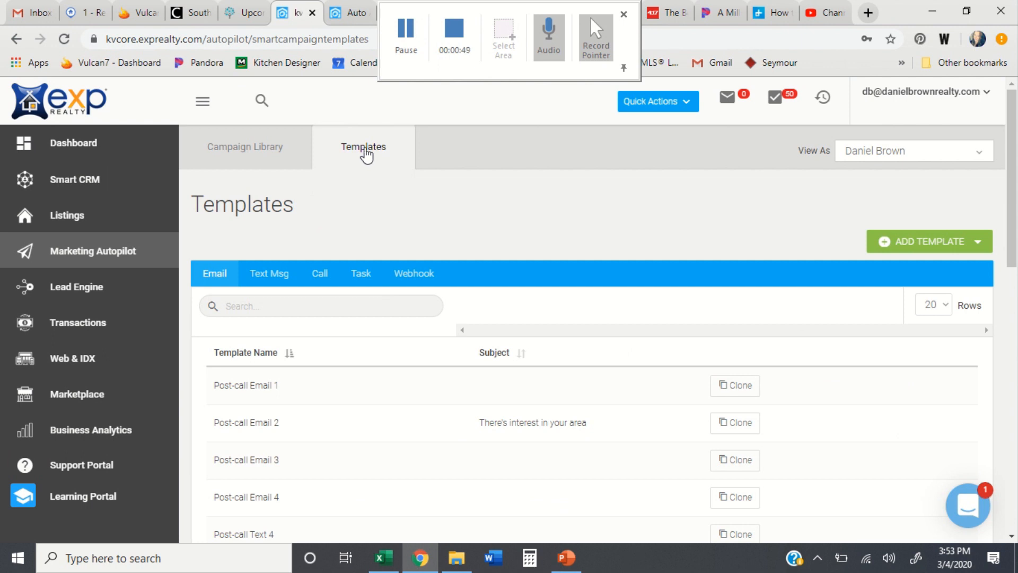
Step: Create email template 'Weekly Email (Test)' with the agency's business name as subject, then request the Advanced Editor
click(907, 254)
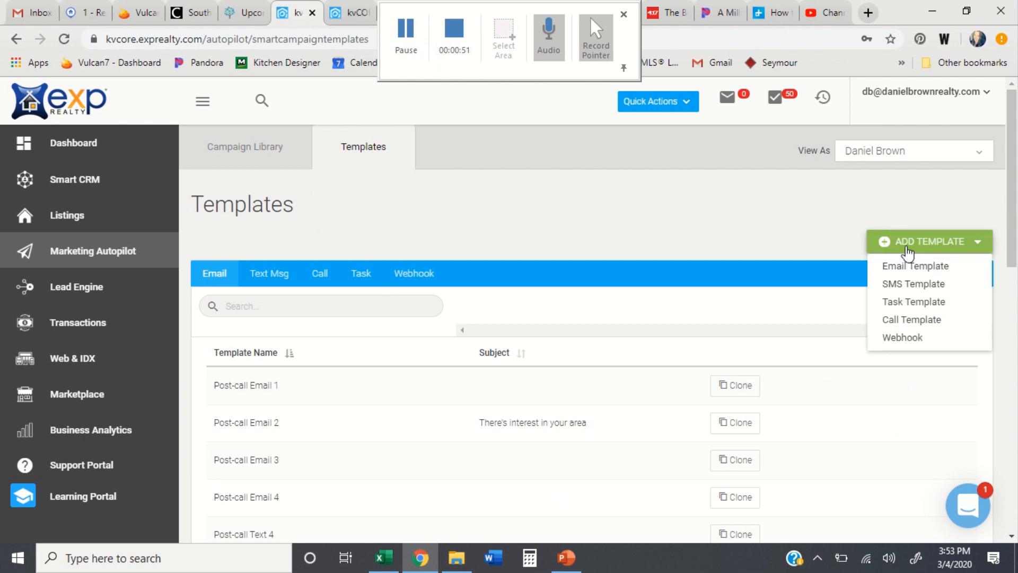
click(907, 269)
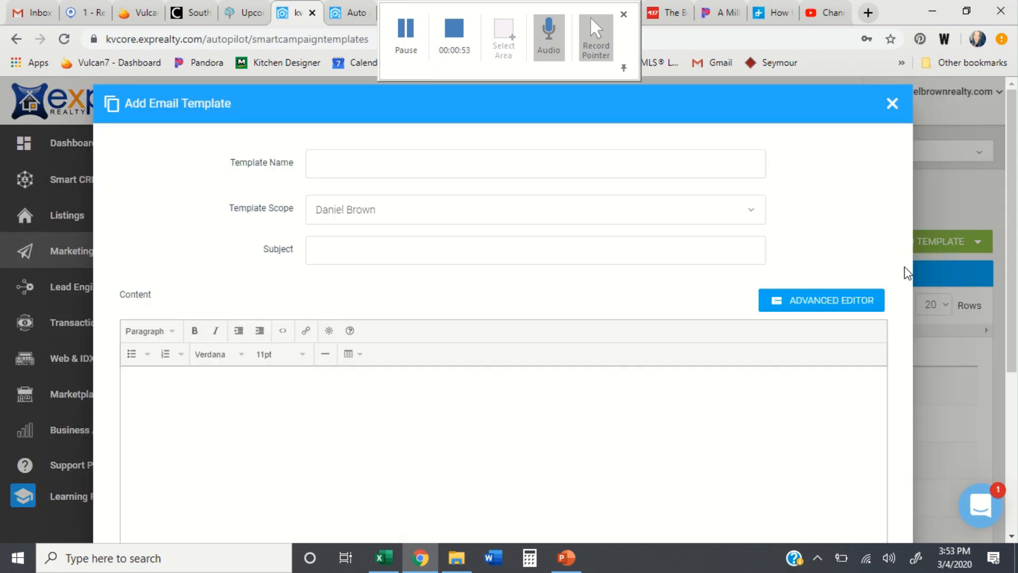
click(348, 160)
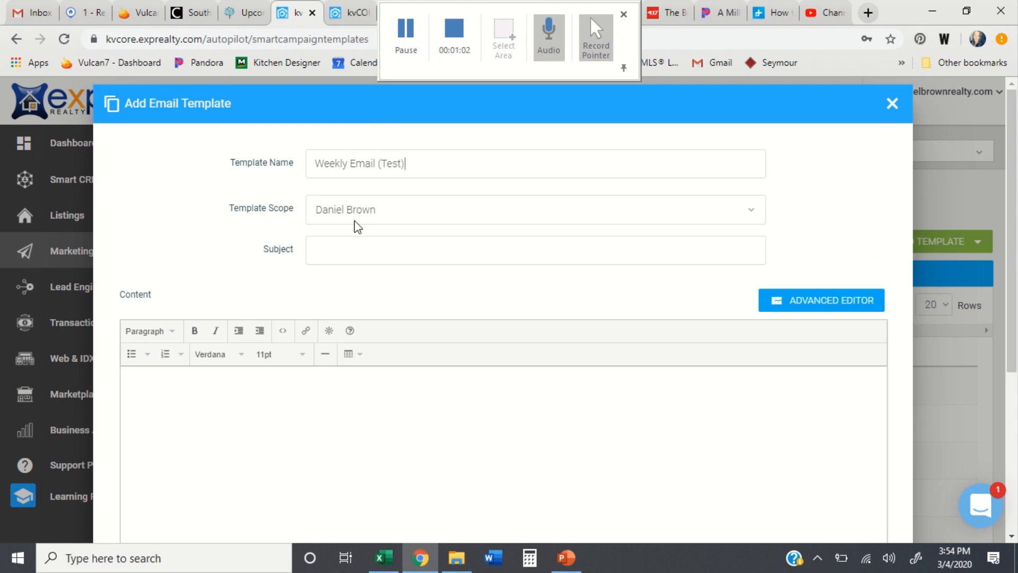
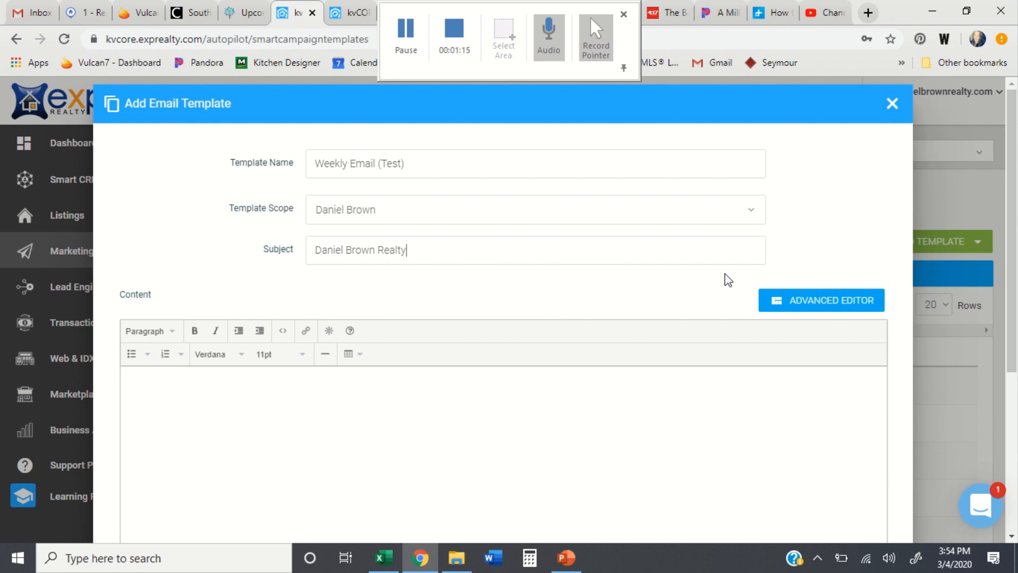
click(768, 300)
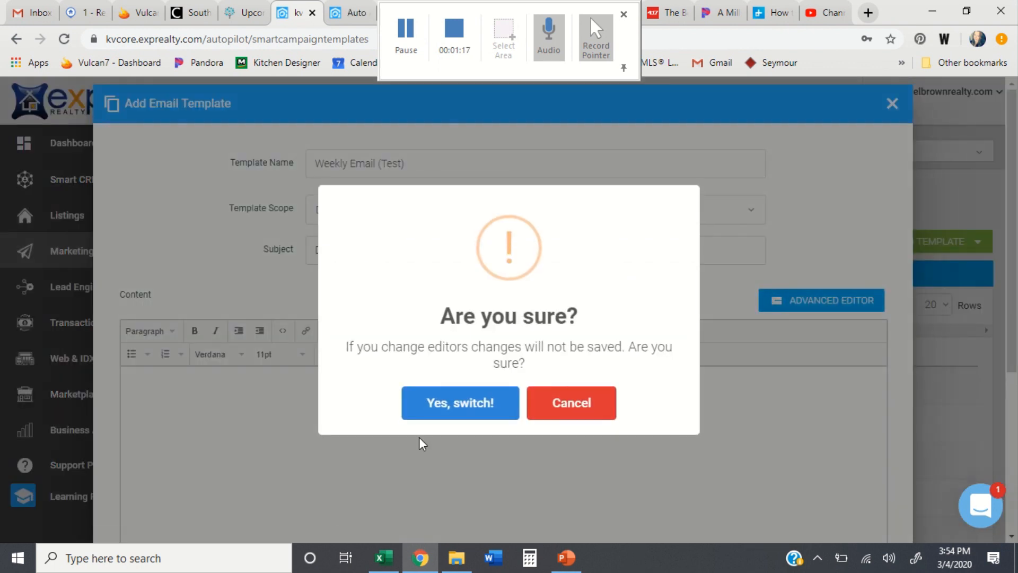
Step: Confirm switching to the drag-and-drop builder and scroll down to its empty canvas
click(430, 415)
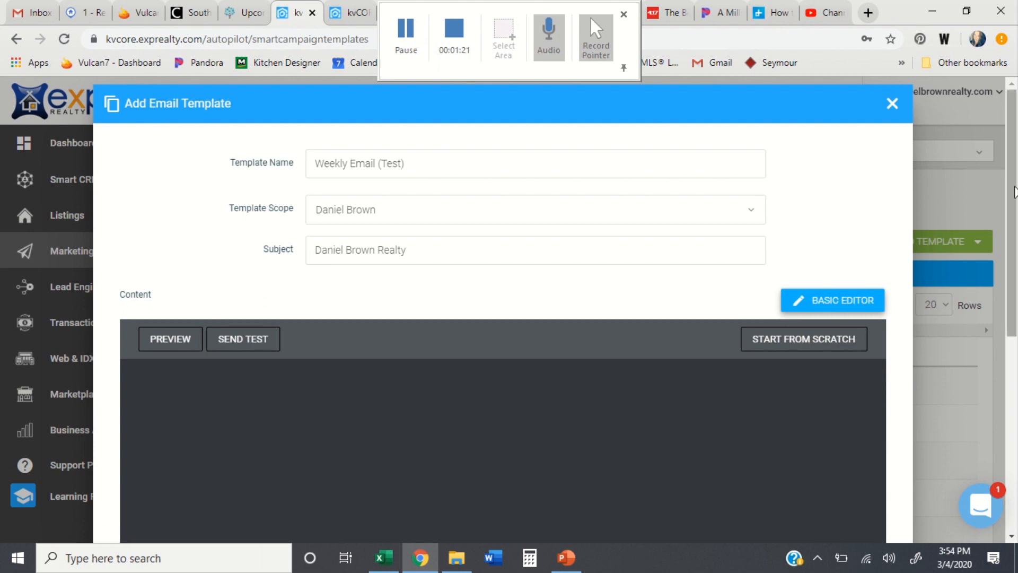
scroll(858, 225, down, 3)
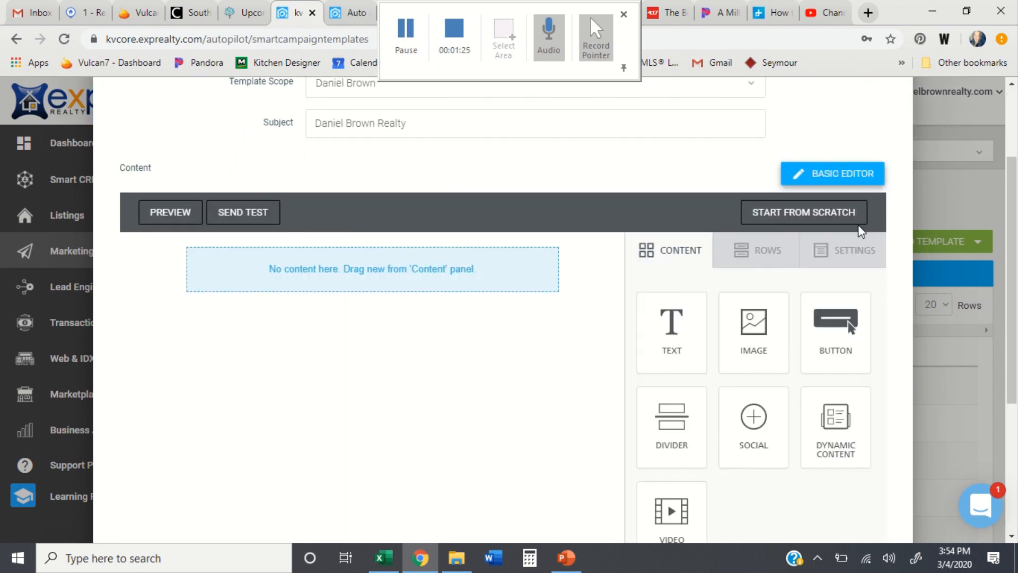
scroll(858, 224, down, 2)
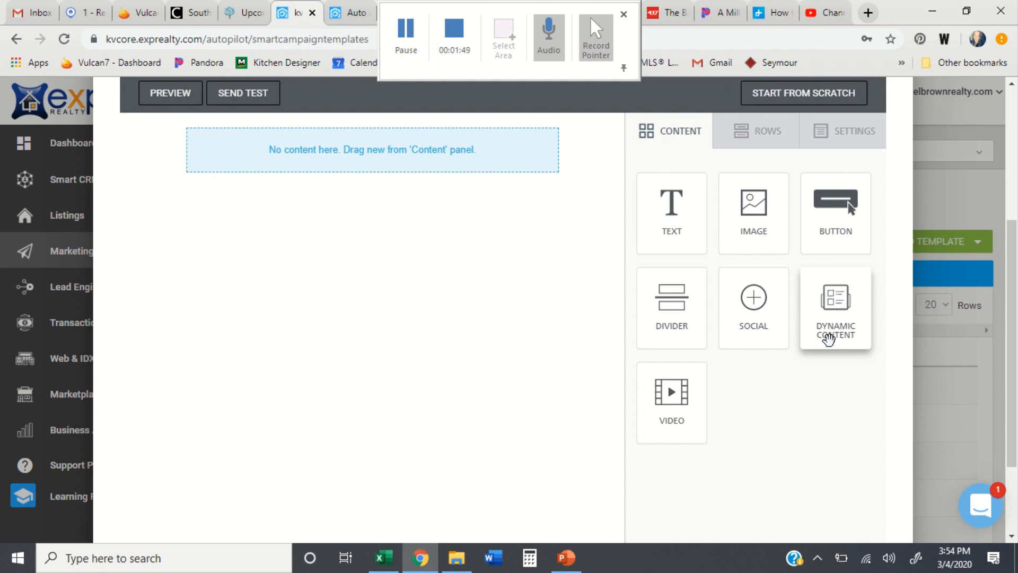
scroll(716, 236, up, 2)
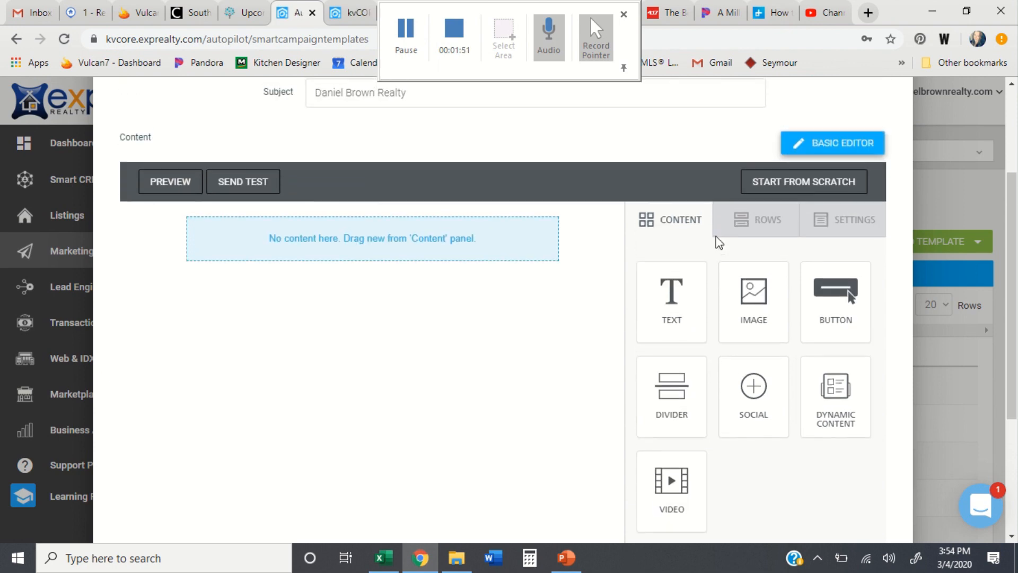
scroll(716, 237, down, 1)
scroll(716, 237, down, 1)
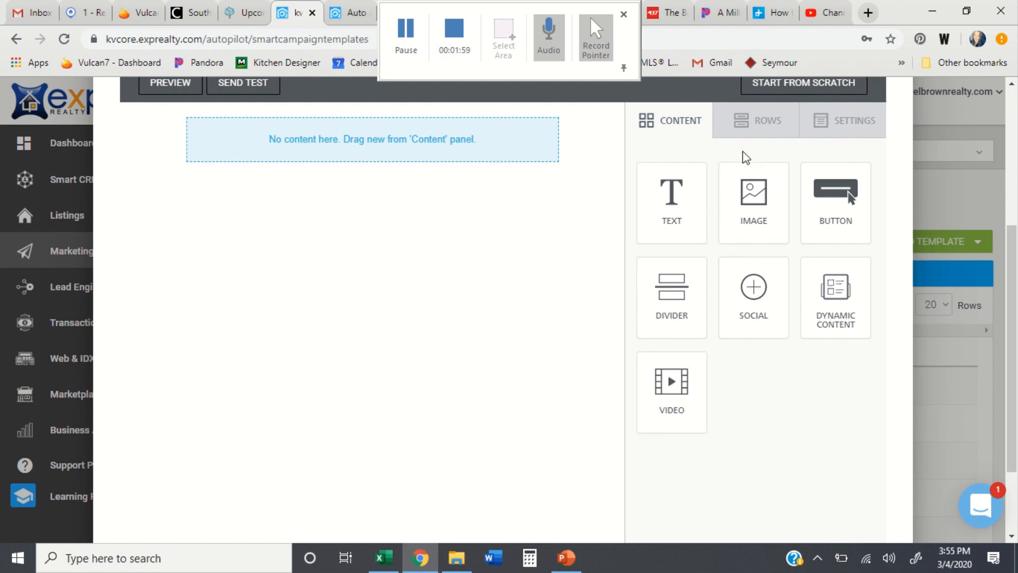
Step: Browse the row layouts, check the 500px white-background Settings and Content, then return to Rows
click(741, 133)
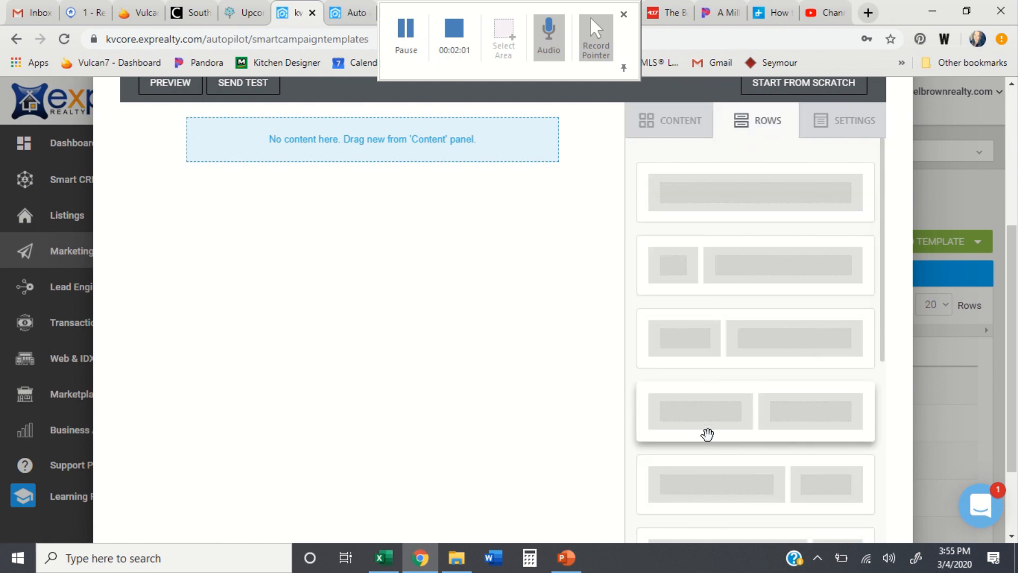
scroll(706, 434, down, 5)
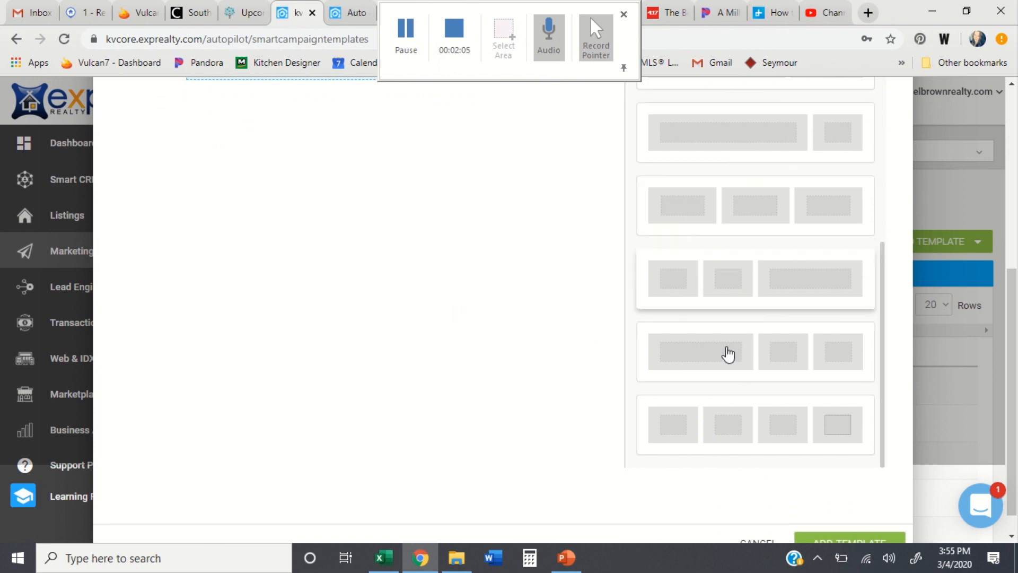
scroll(735, 299, up, 10)
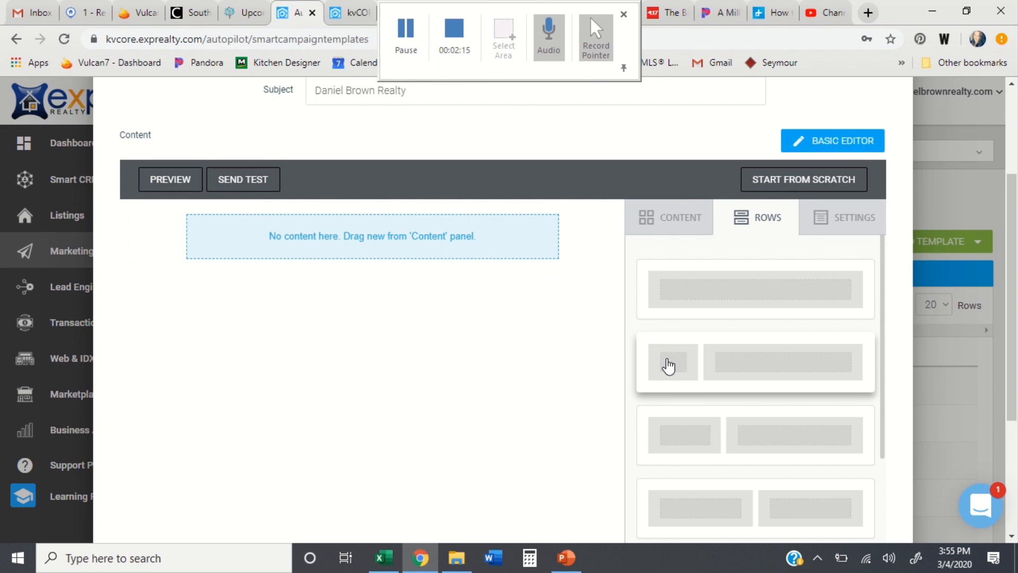
click(822, 219)
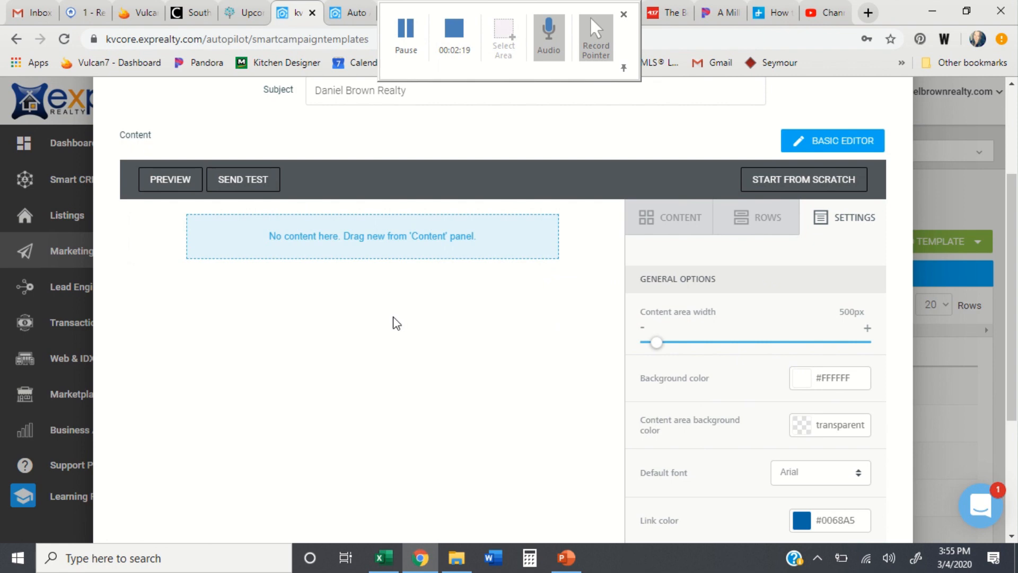
click(684, 219)
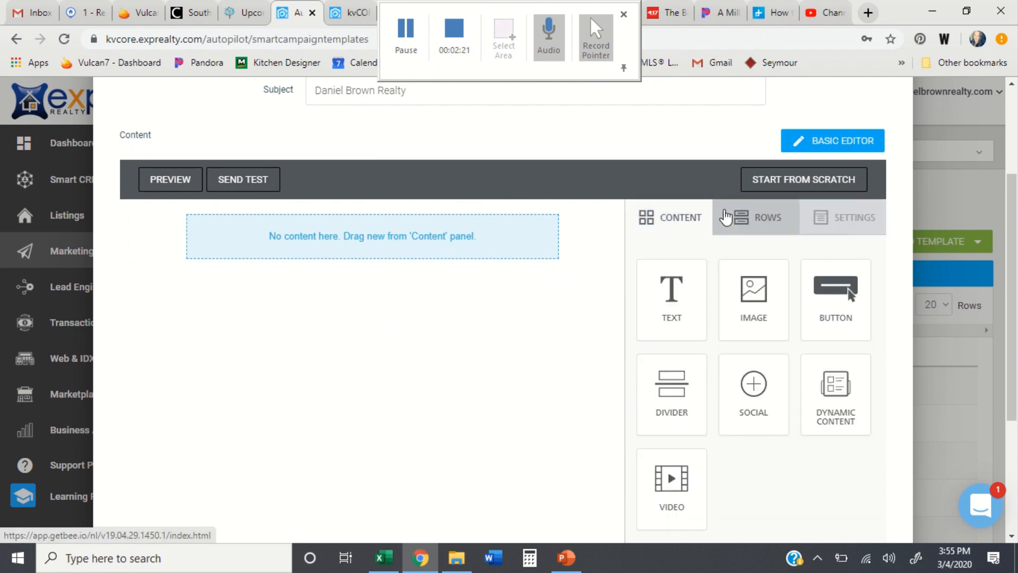
click(726, 218)
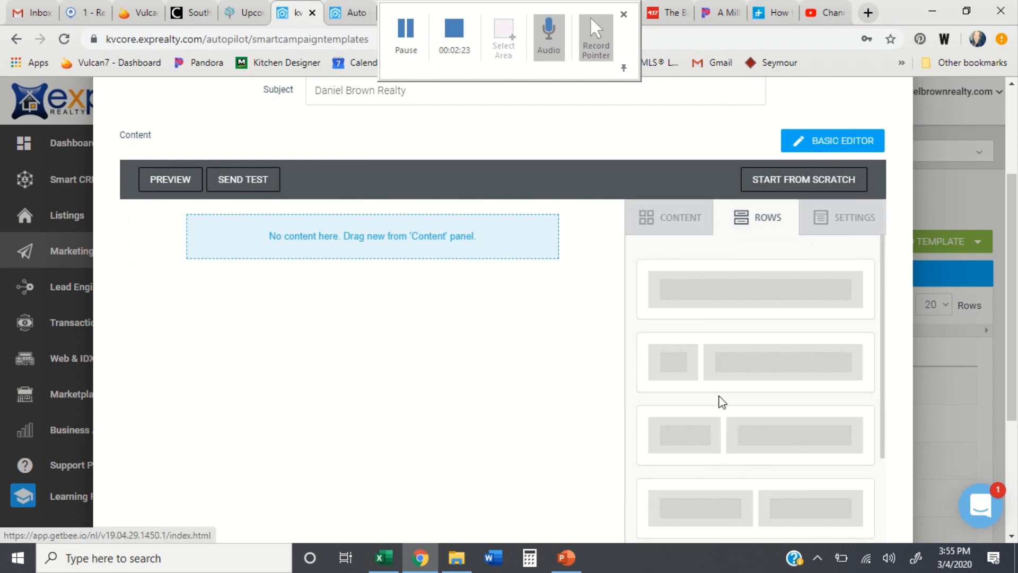
scroll(734, 450, down, 2)
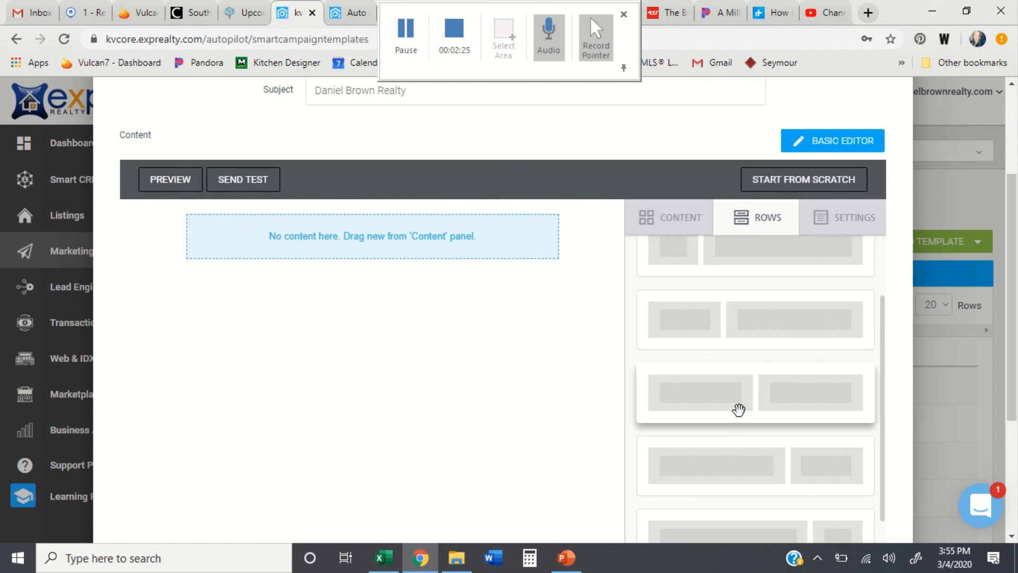
Step: Place a half/half two-column row on the canvas with an Image block in each column
drag(738, 409, 320, 219)
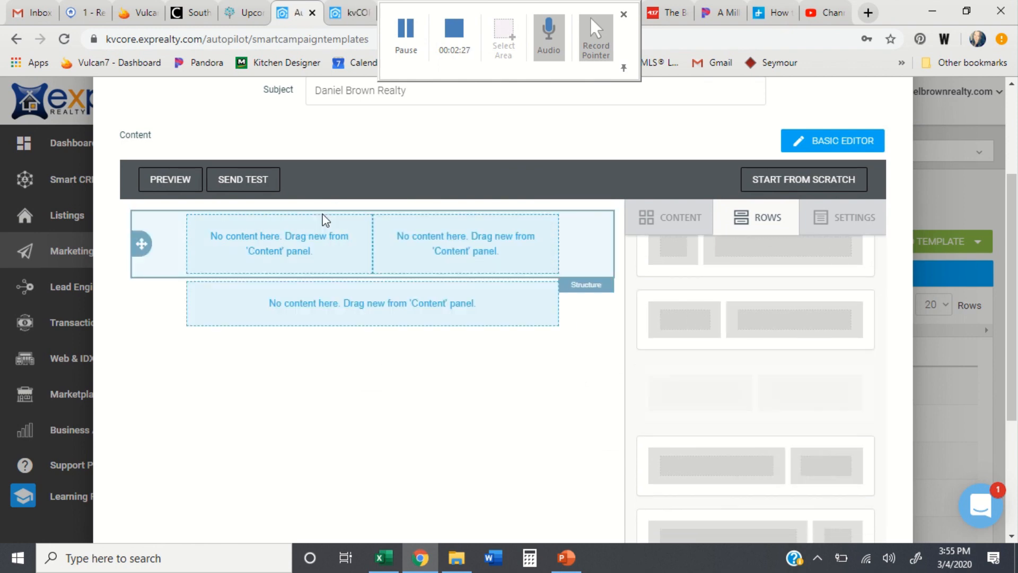
click(678, 217)
drag(748, 289, 315, 237)
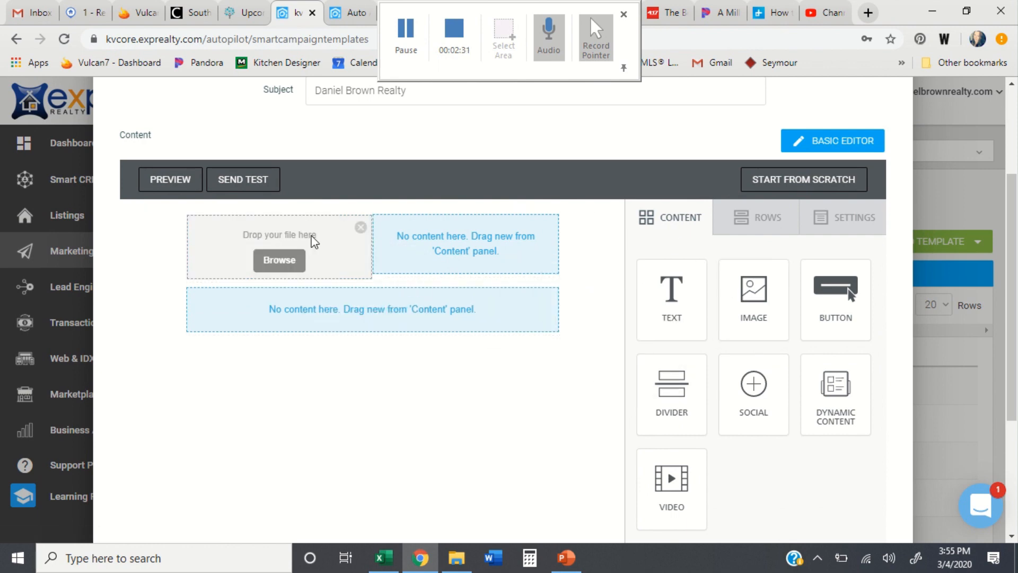
drag(750, 284, 495, 240)
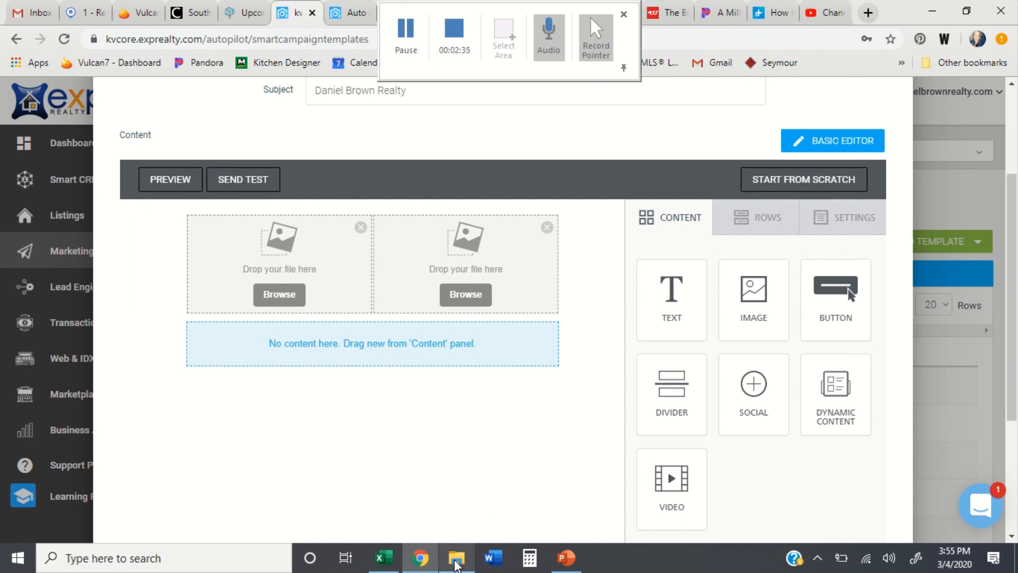
click(456, 558)
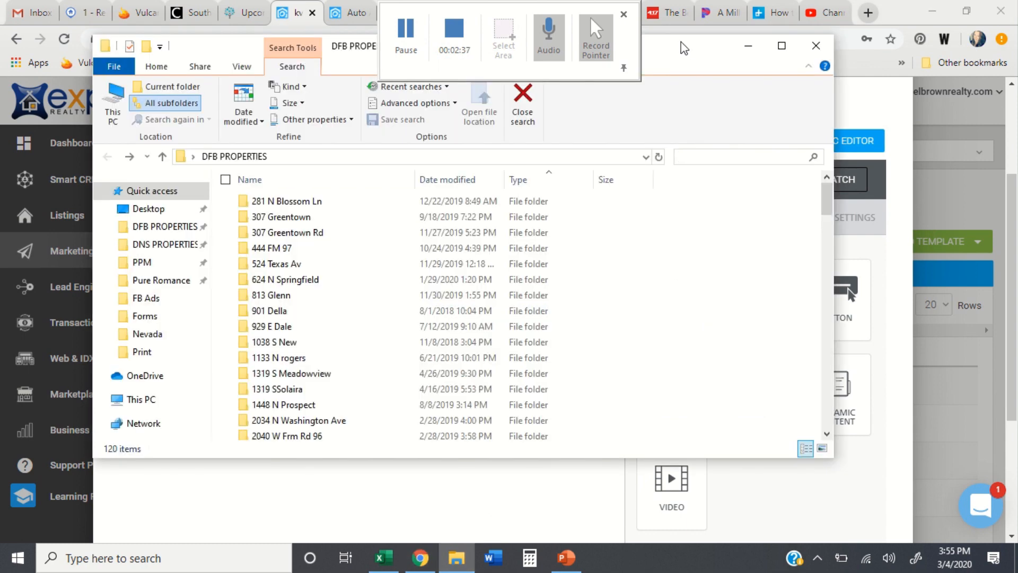
Step: Open the Desktop Email folder and drop Logo (1) into the left image block
drag(685, 48, 854, 93)
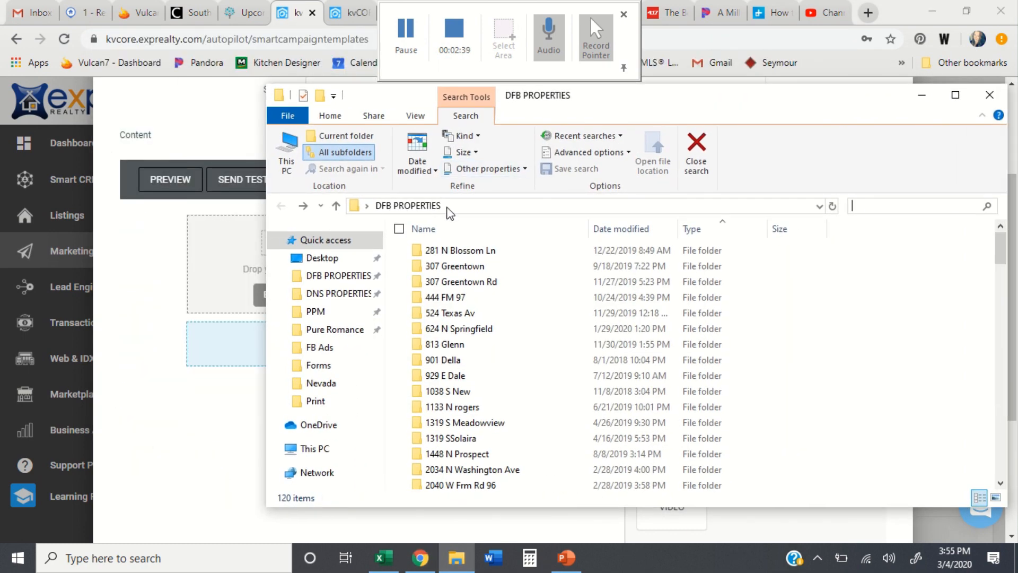
click(323, 258)
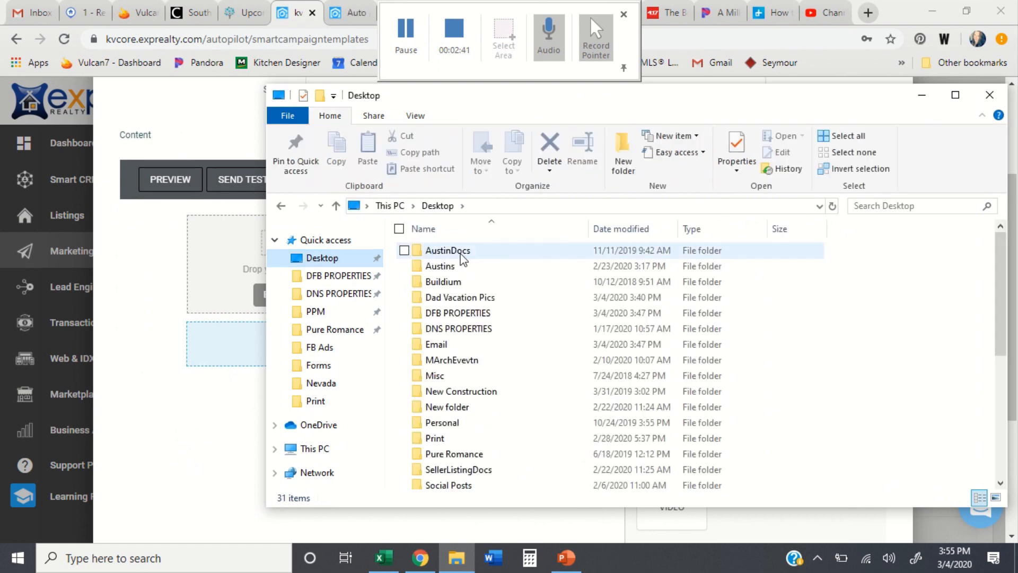
double_click(468, 351)
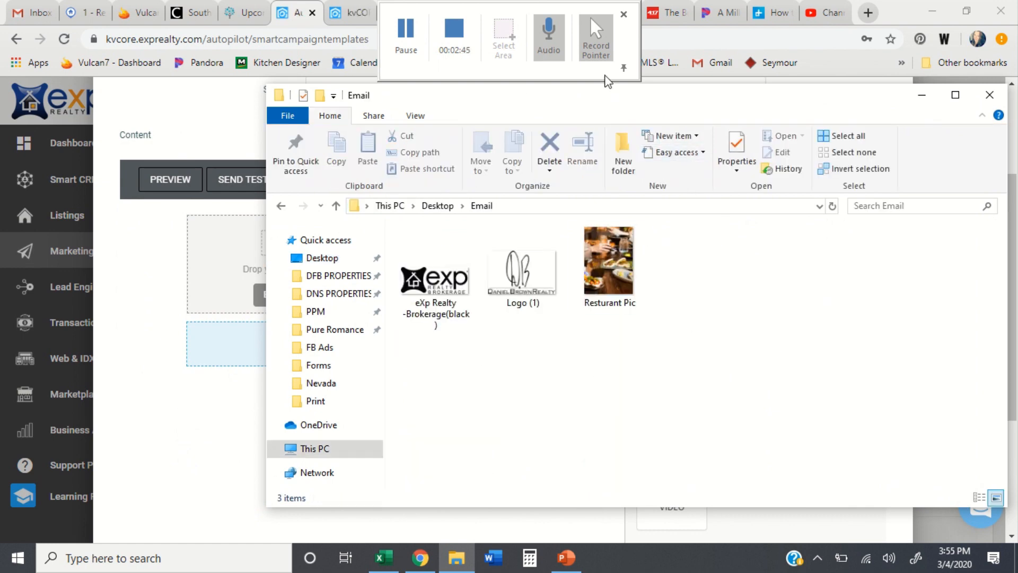
drag(606, 98, 846, 107)
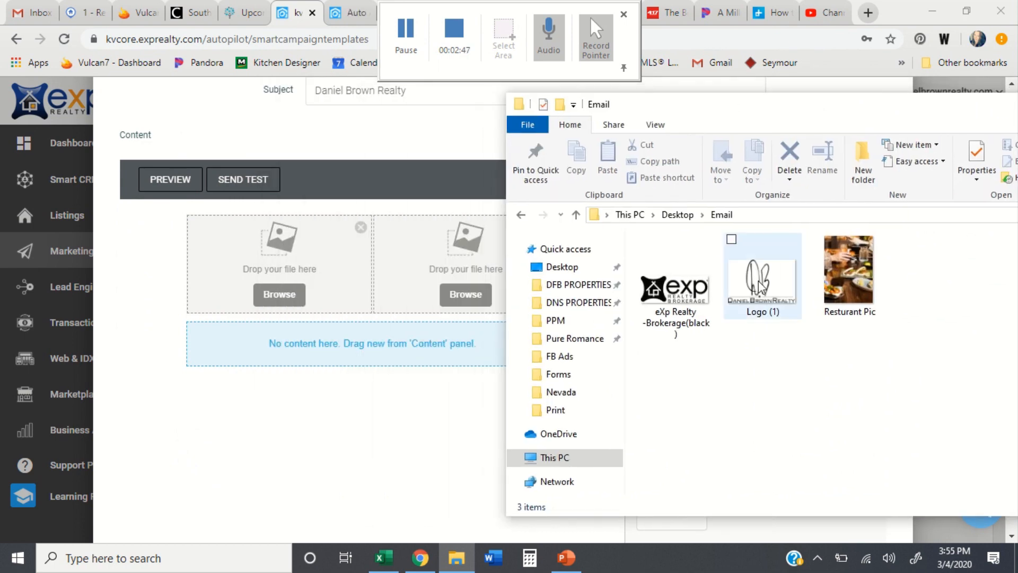
drag(758, 281, 282, 267)
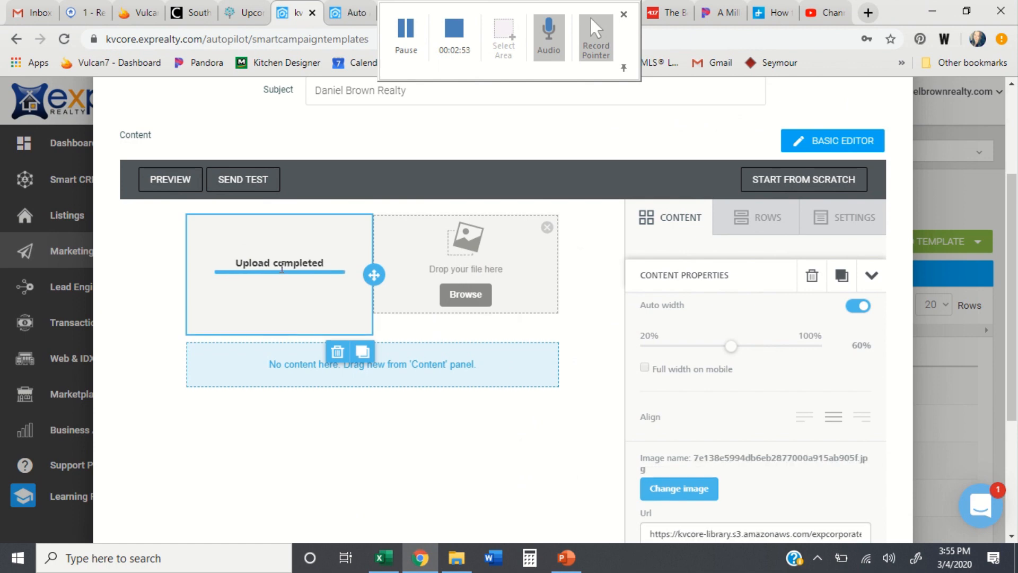
Step: Drop the eXp Realty logo file into the remaining empty image slot
click(422, 558)
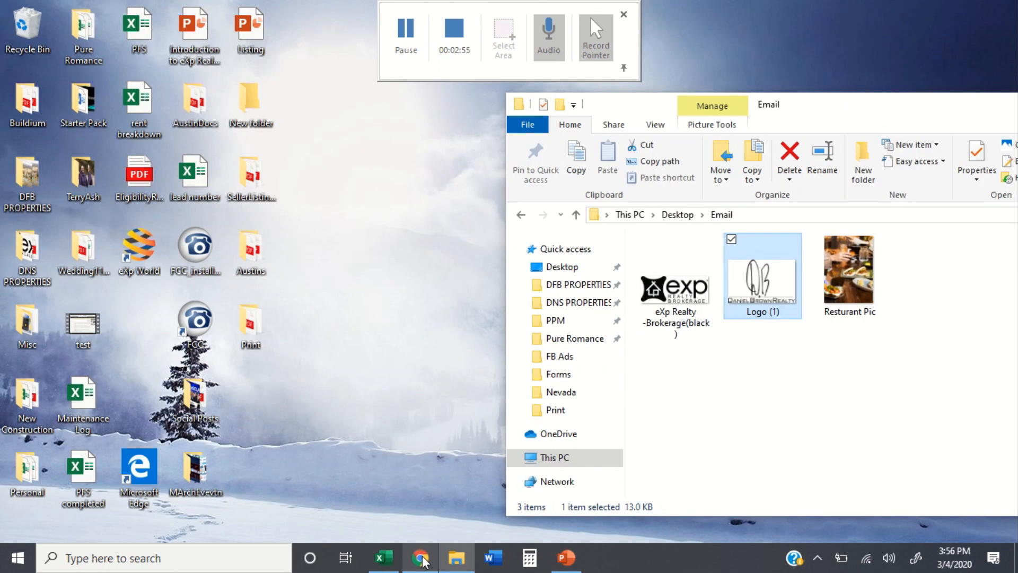
click(421, 558)
click(456, 557)
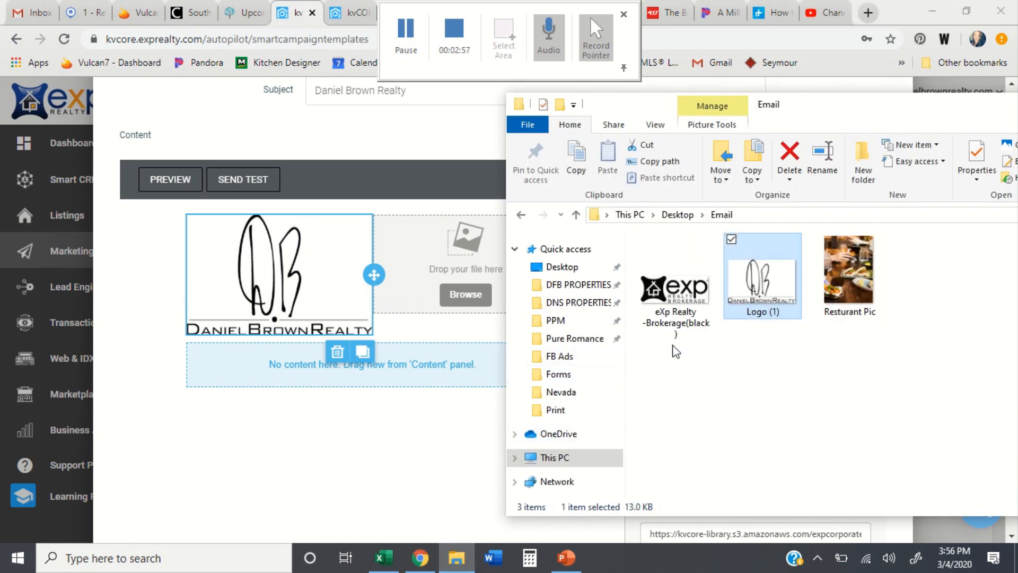
drag(675, 334, 439, 268)
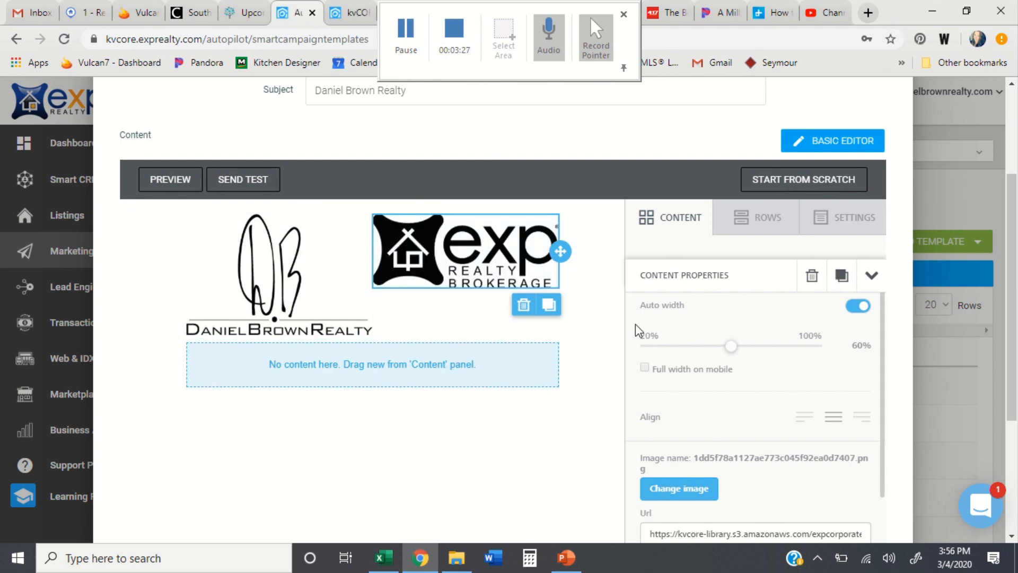
Step: Turn off auto width and size the brokerage logo to 80% and the signature logo to 55%
click(854, 307)
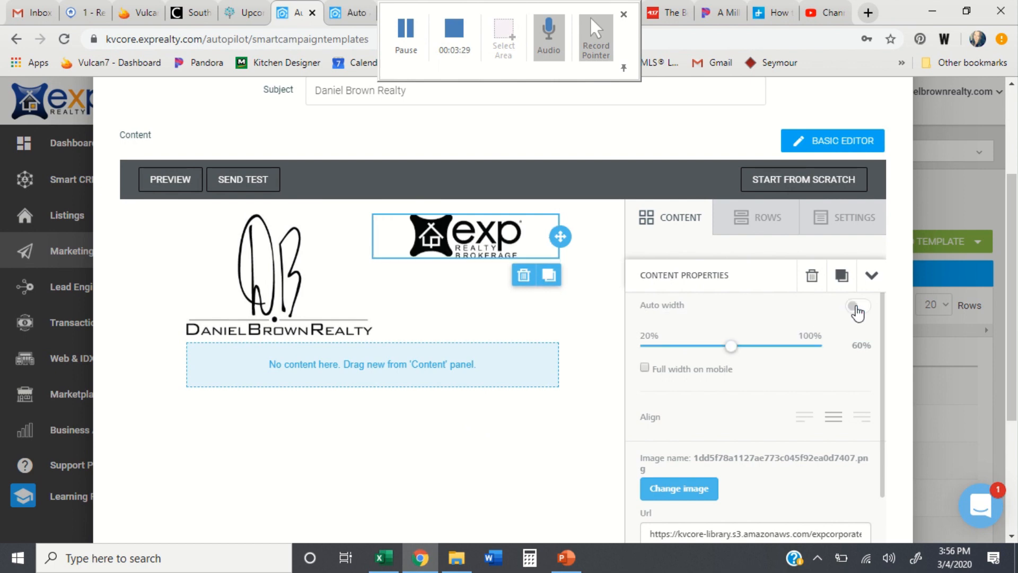
drag(733, 353, 773, 353)
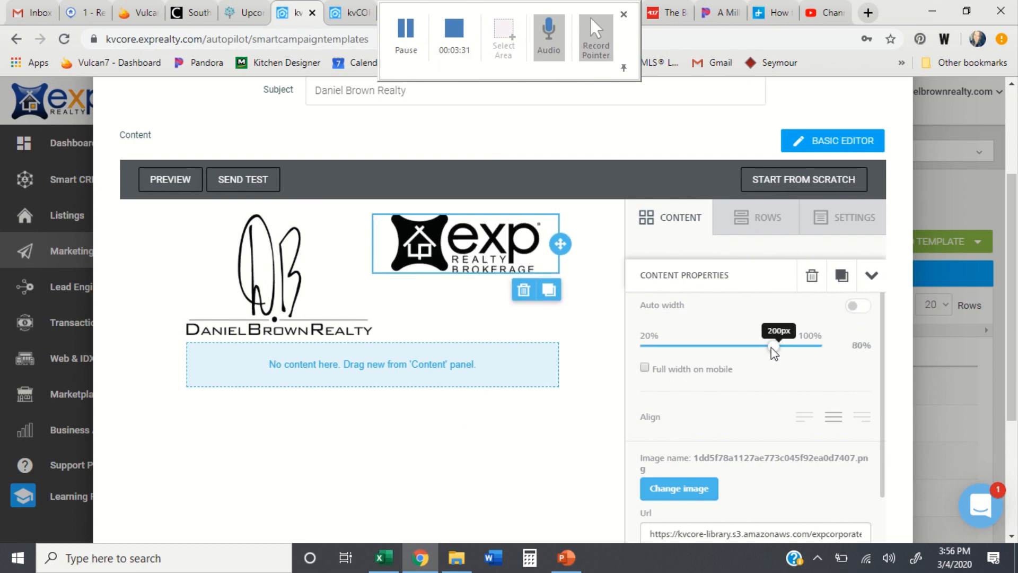
click(339, 329)
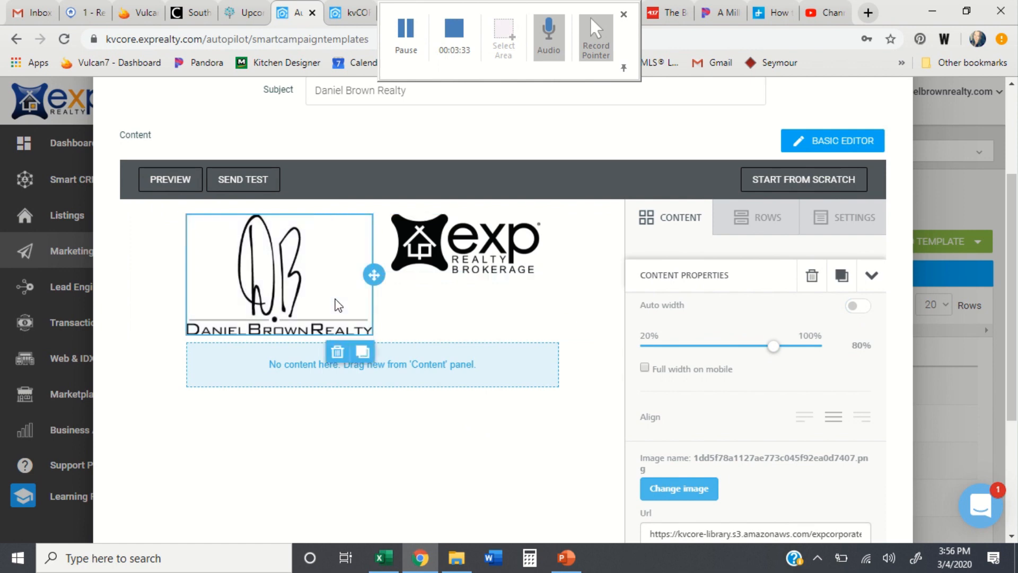
click(860, 308)
drag(818, 351, 725, 348)
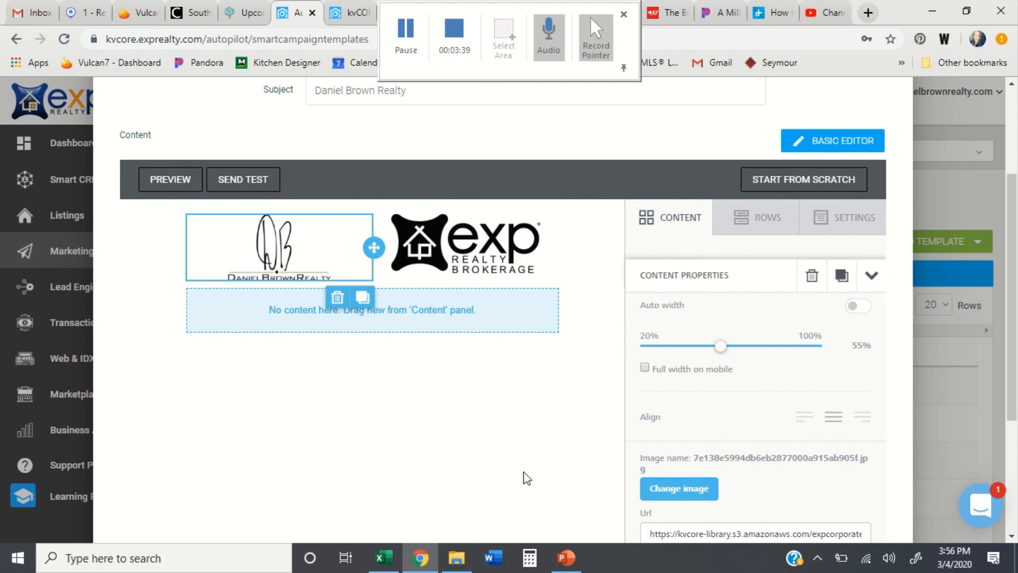
Step: Add a TEXT block beneath the two logos
click(730, 223)
click(682, 221)
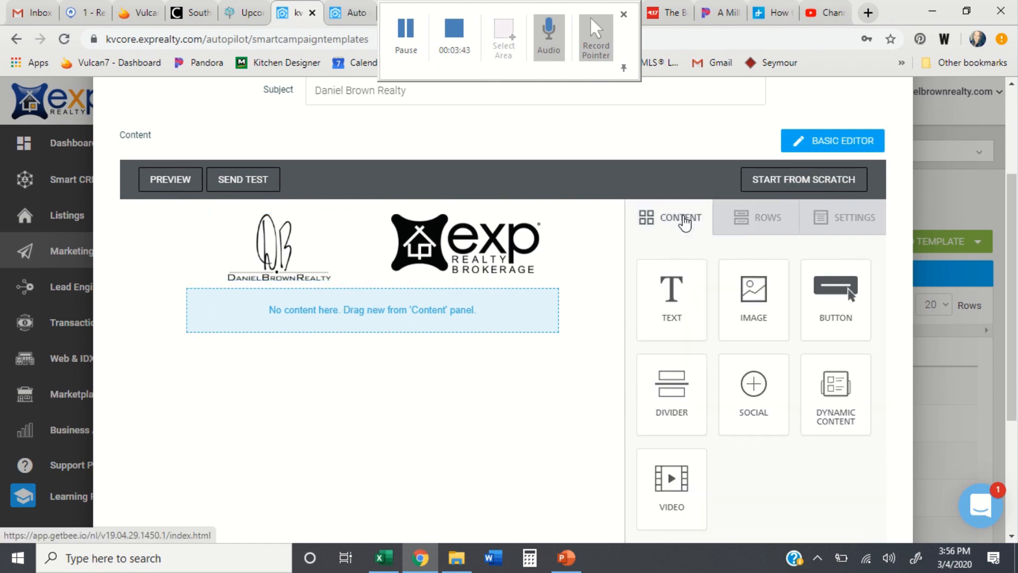
drag(671, 281, 375, 290)
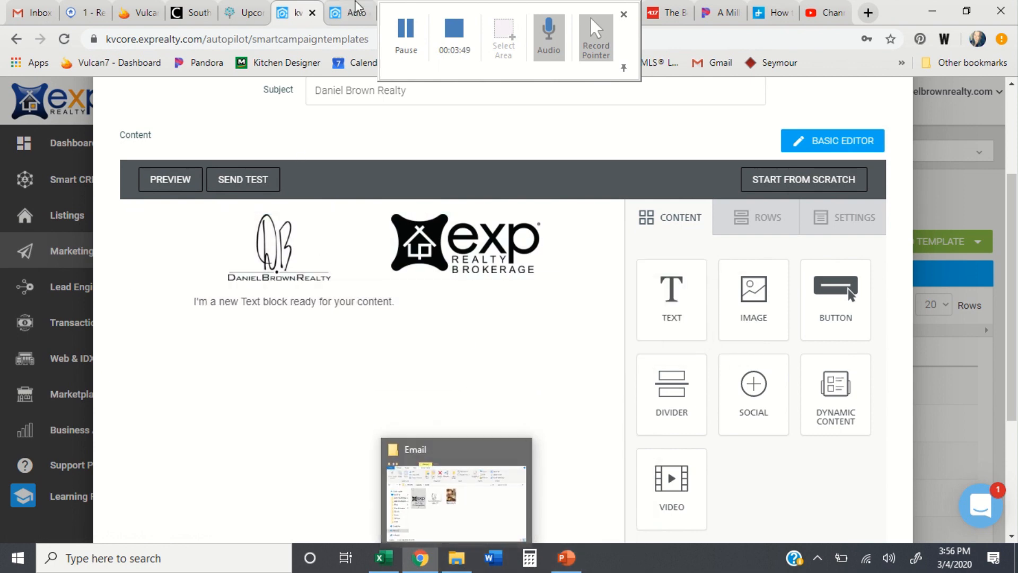
Step: Copy the intro and contact lines from the earlier newsletter tab, then begin editing the text block
click(358, 6)
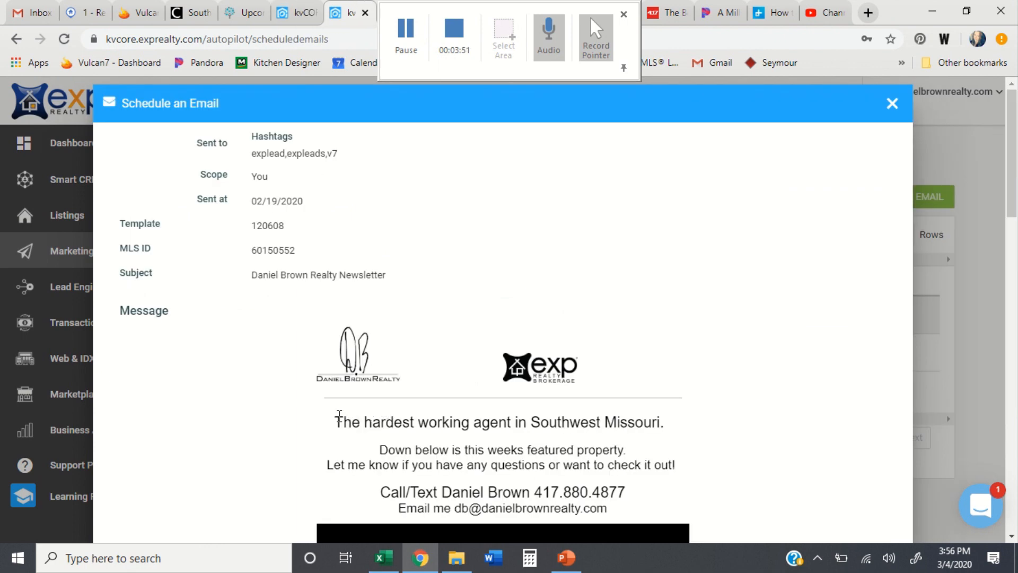
drag(339, 415, 608, 508)
key(ctrl+c)
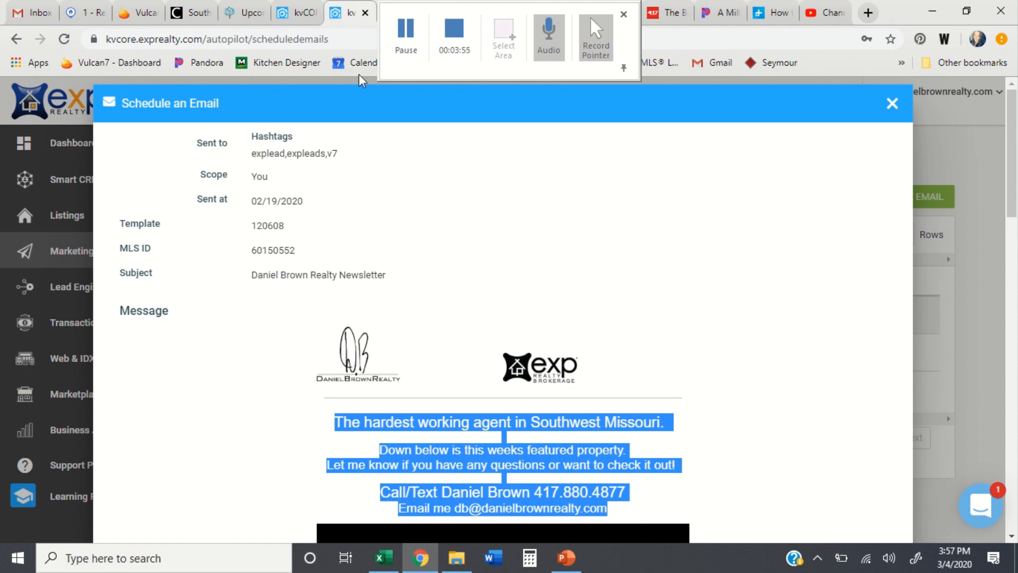
click(296, 13)
double_click(348, 307)
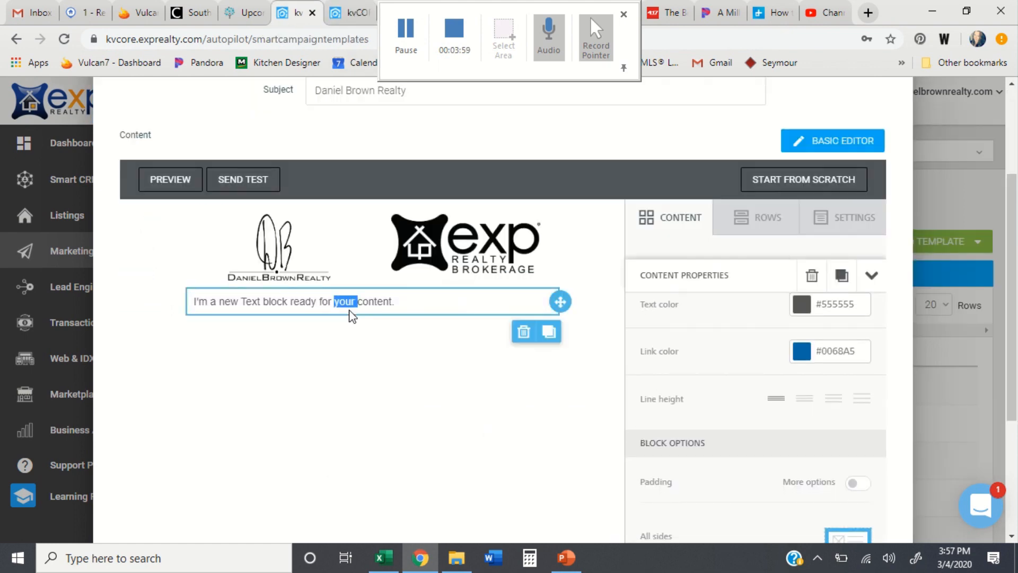
Step: Replace the text block's placeholder with the copied newsletter intro and contact lines
click(398, 301)
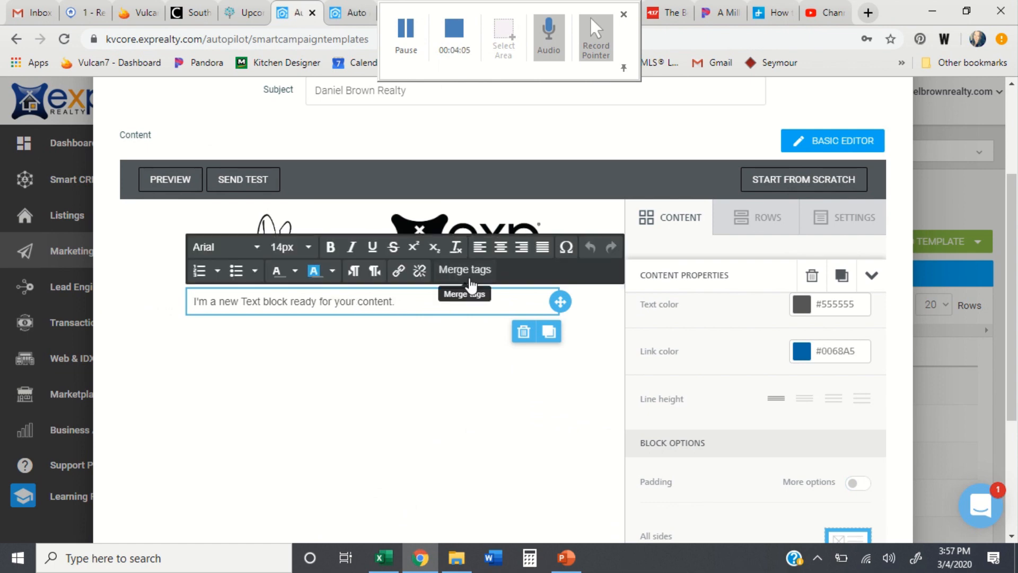
key(BackSpace)
key(BackSpace)
key(BackSpace)
key(BackSpace)
key(BackSpace)
key(BackSpace)
key(BackSpace)
key(BackSpace)
key(BackSpace)
key(BackSpace)
key(BackSpace)
key(BackSpace)
key(BackSpace)
key(BackSpace)
key(BackSpace)
key(BackSpace)
key(BackSpace)
key(BackSpace)
key(BackSpace)
key(BackSpace)
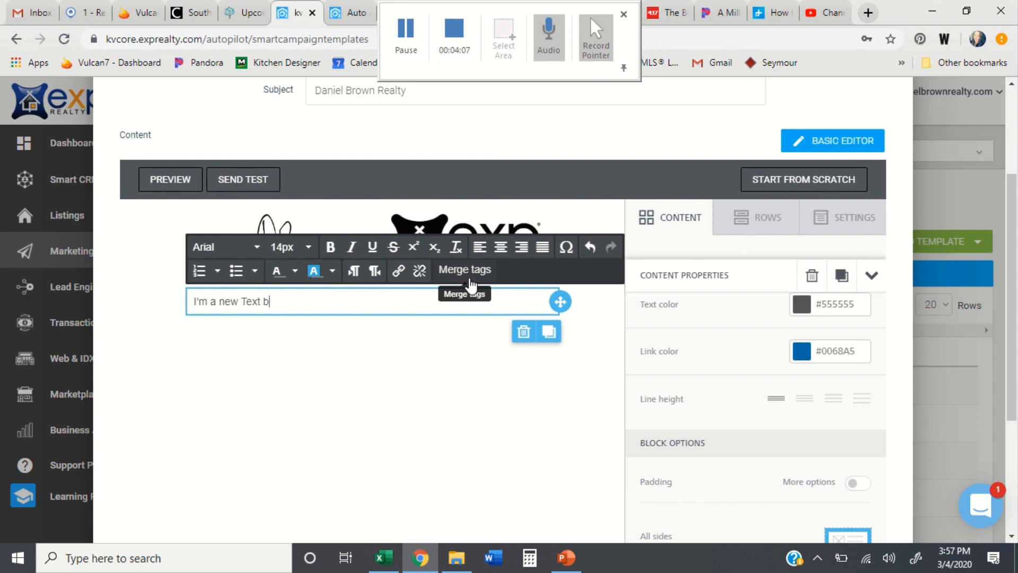
key(ctrl+v)
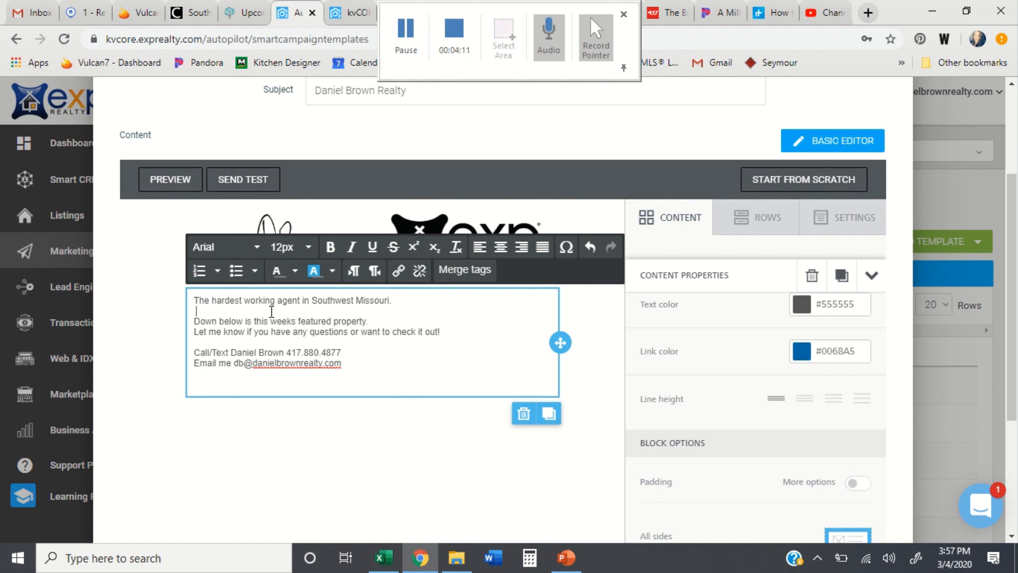
Step: Make the opening headline line bold, centred and 16px
drag(271, 311, 182, 294)
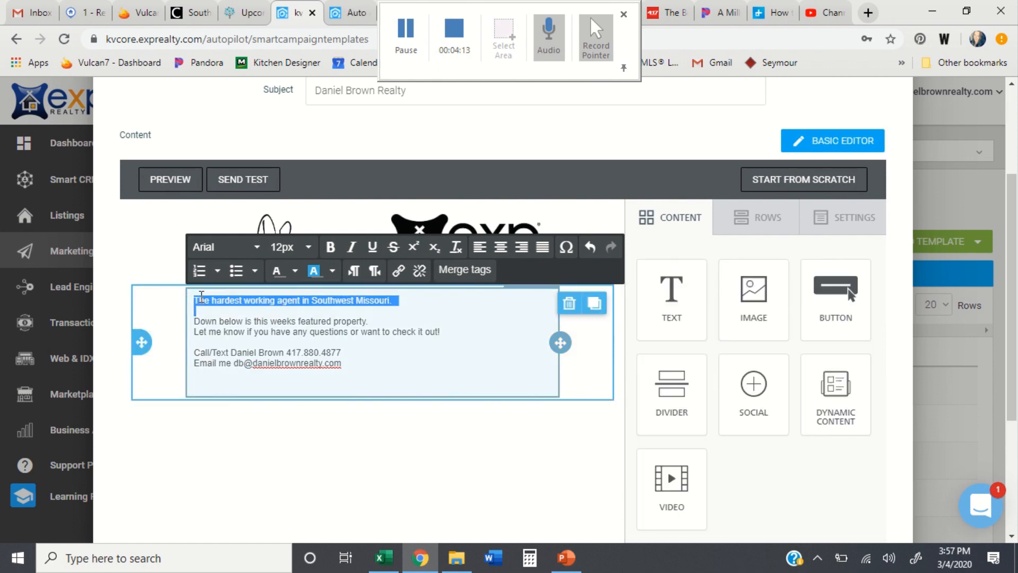
click(202, 297)
drag(397, 300, 194, 295)
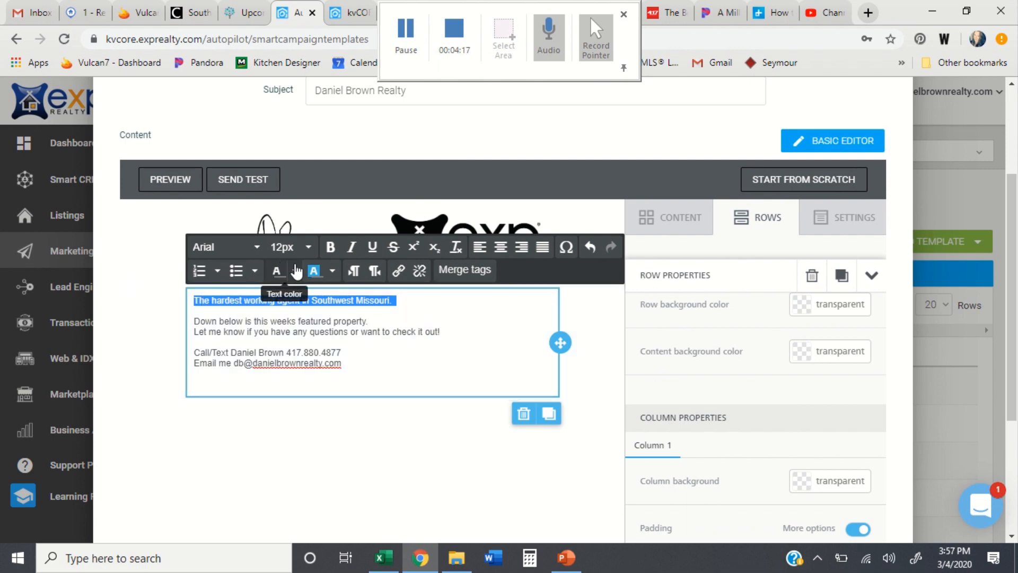
click(332, 247)
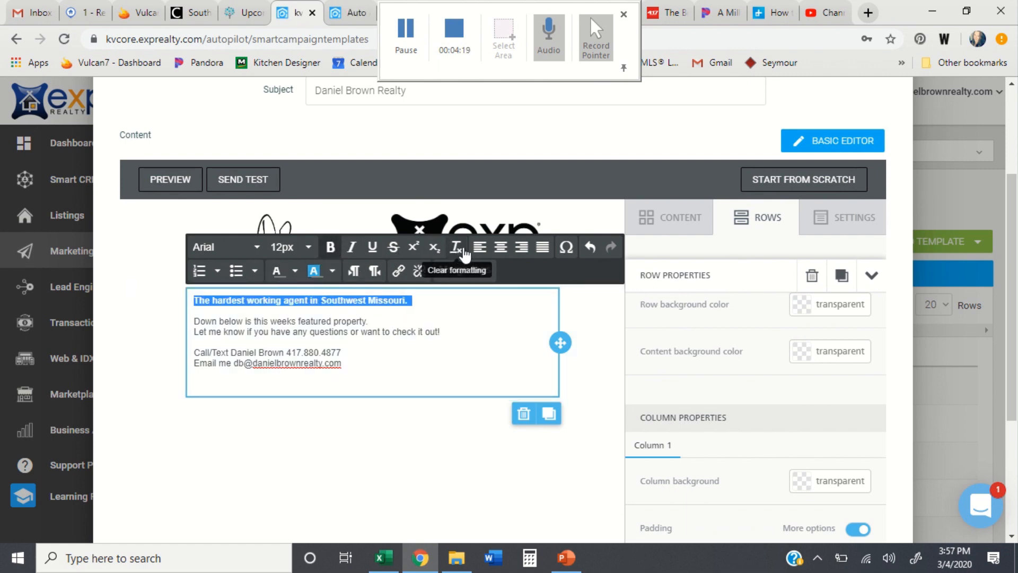
click(500, 247)
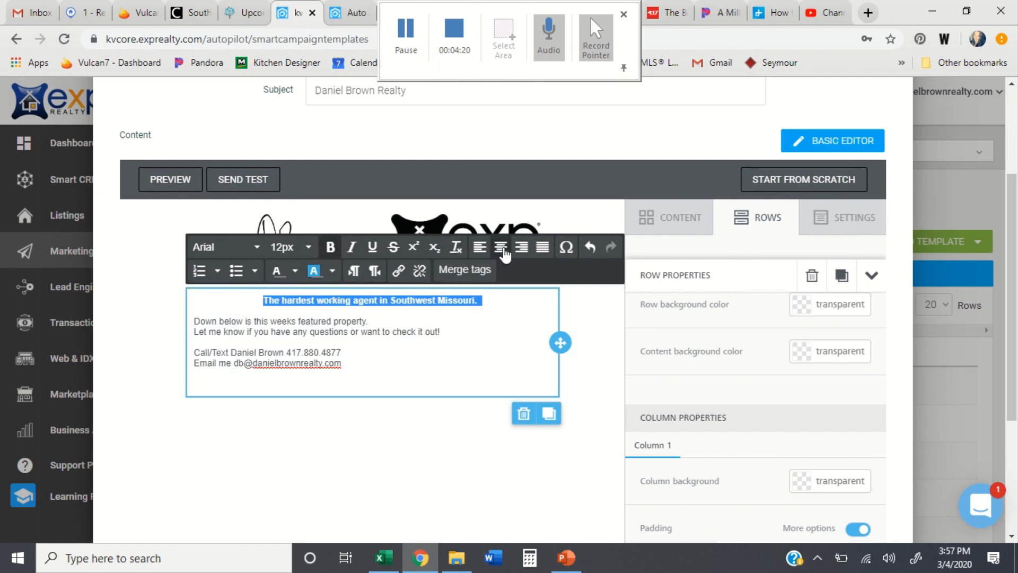
click(289, 247)
click(302, 447)
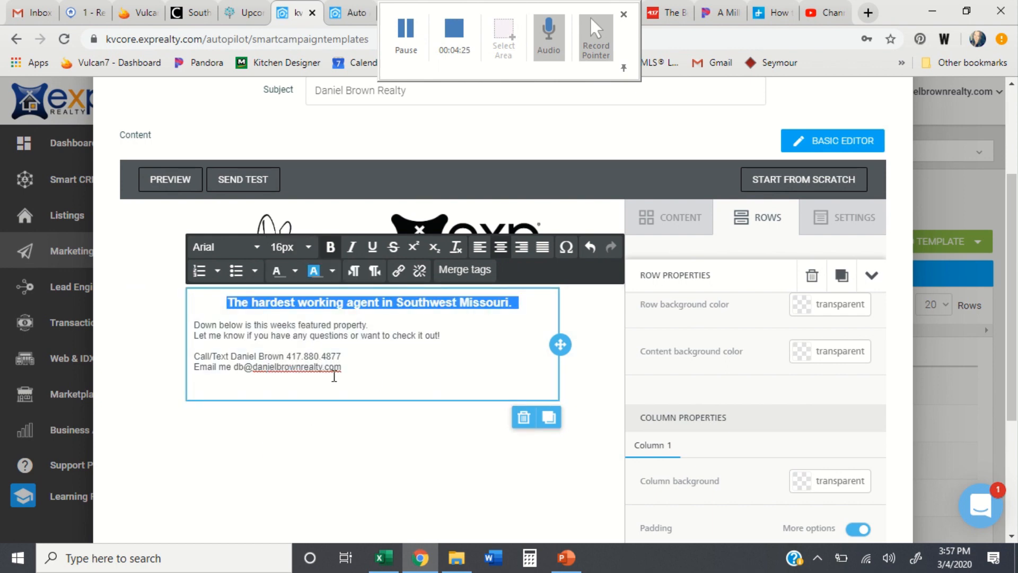
click(692, 218)
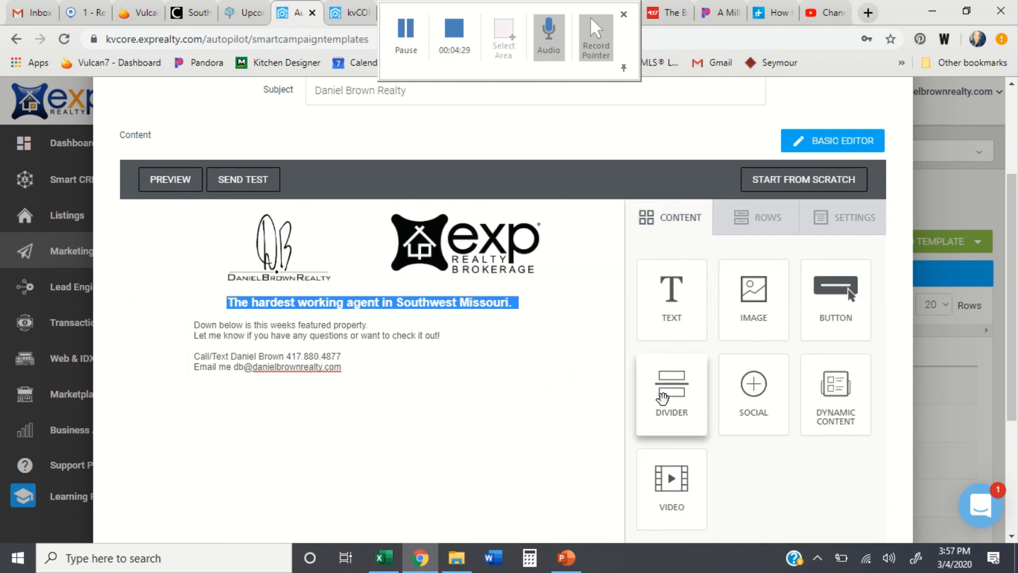
Step: Add a divider below the text, then compare with the earlier newsletter's layout
drag(663, 398, 359, 398)
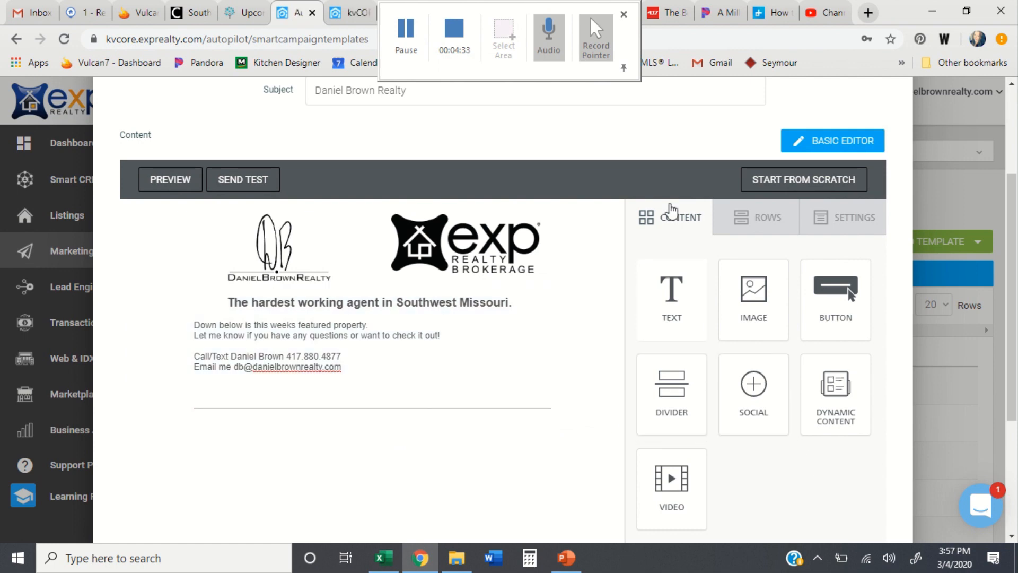
click(358, 17)
click(472, 477)
scroll(472, 477, down, 9)
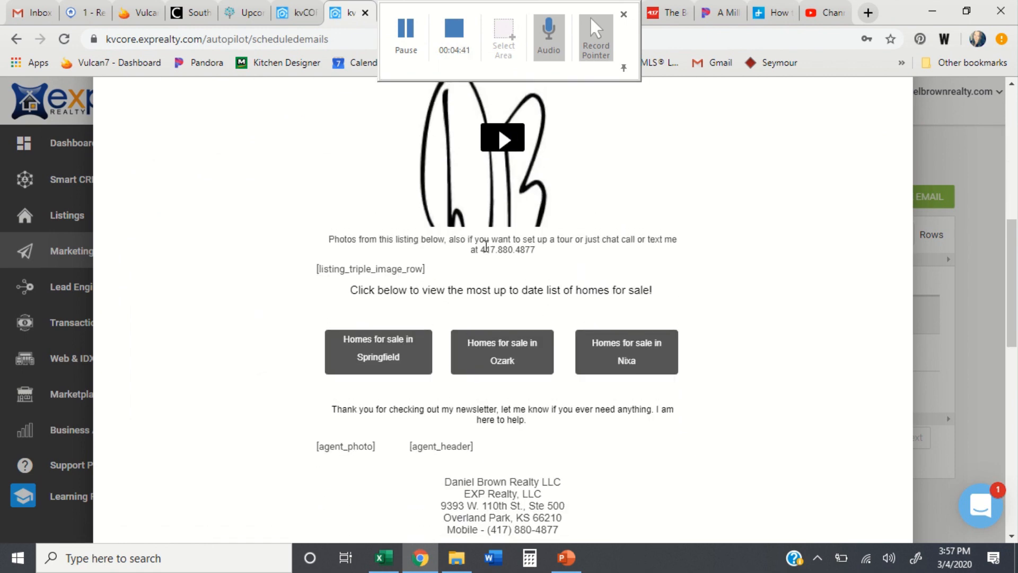
scroll(486, 246, up, 1)
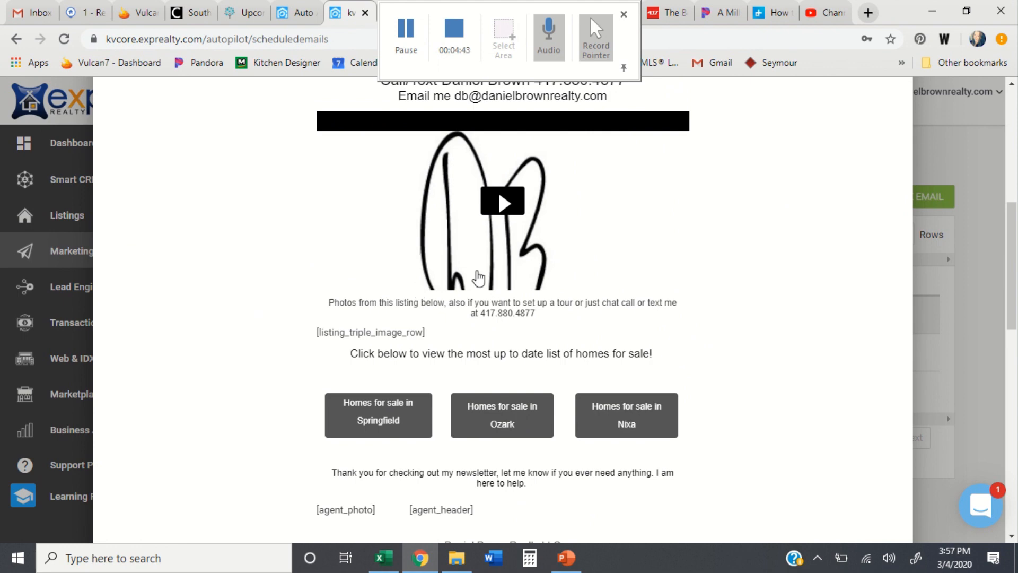
click(289, 21)
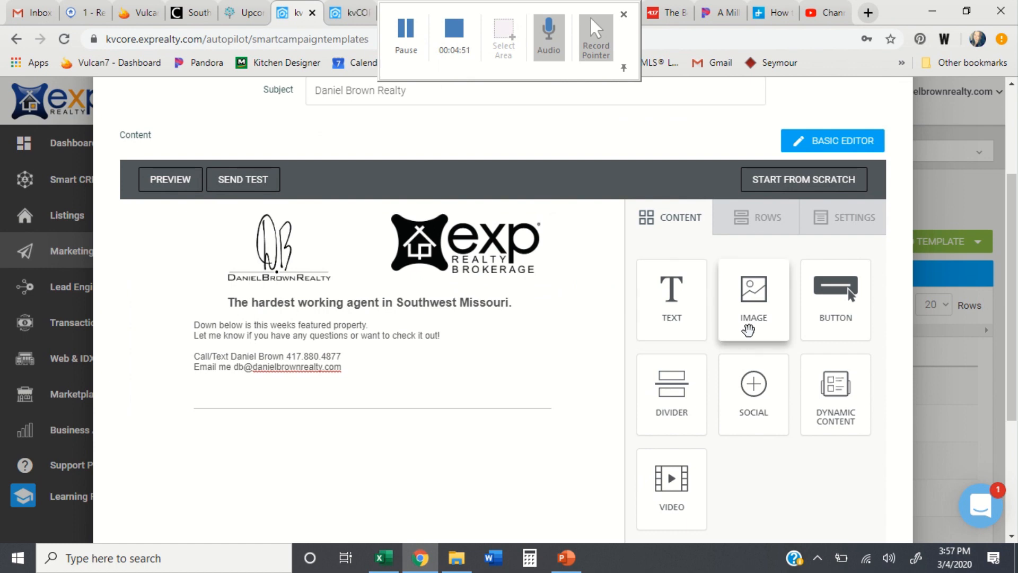
Step: Drop an empty image block beneath the divider row of the email
drag(748, 330, 370, 415)
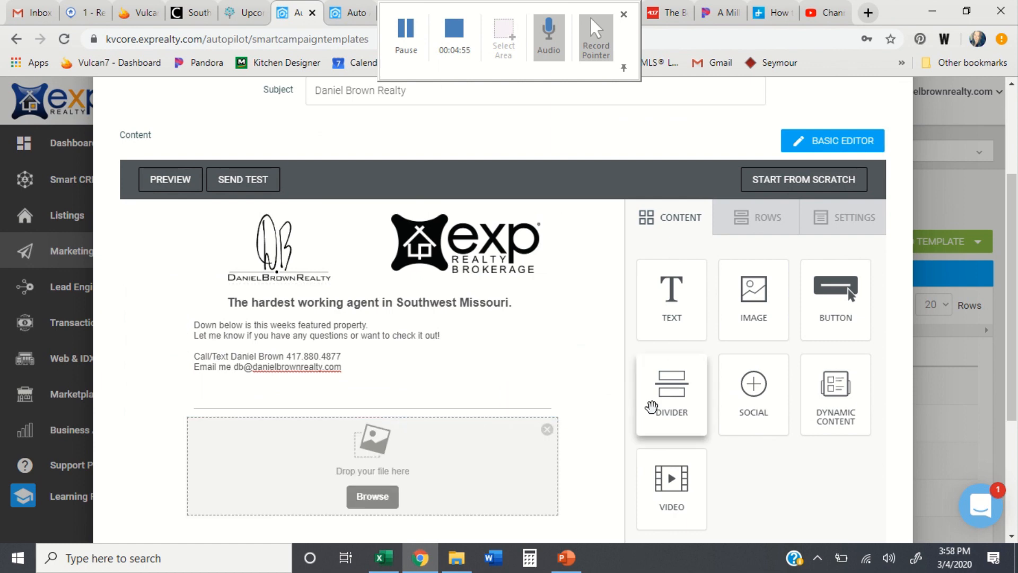
scroll(652, 406, down, 3)
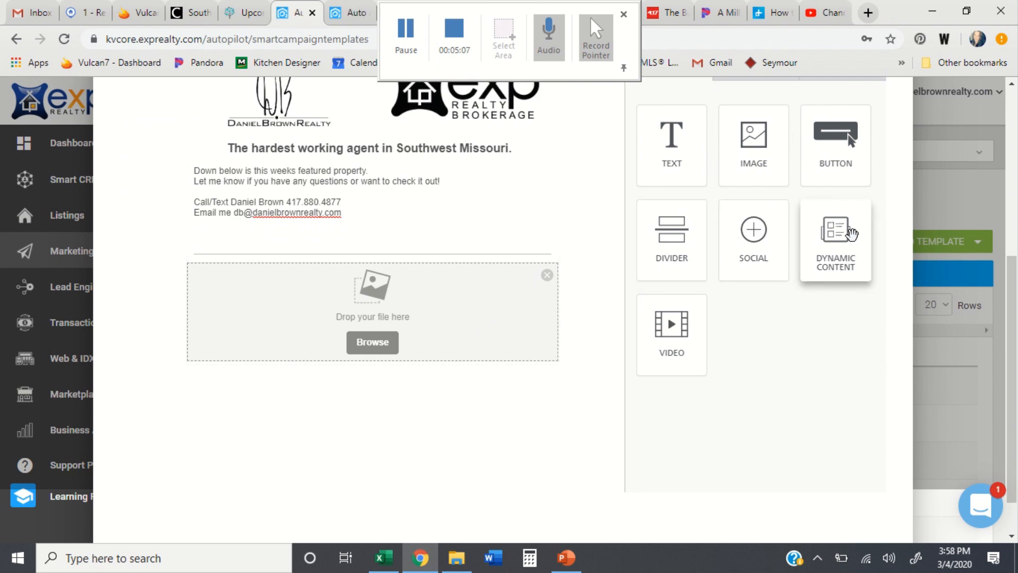
Step: Add a dynamic content block beneath the empty image block and select it
drag(851, 233, 361, 375)
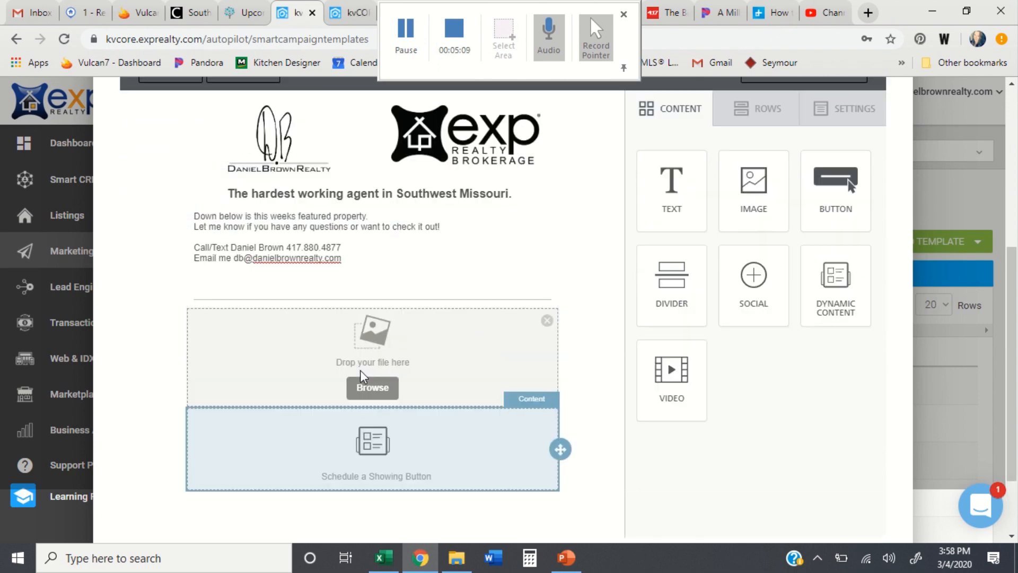
click(416, 444)
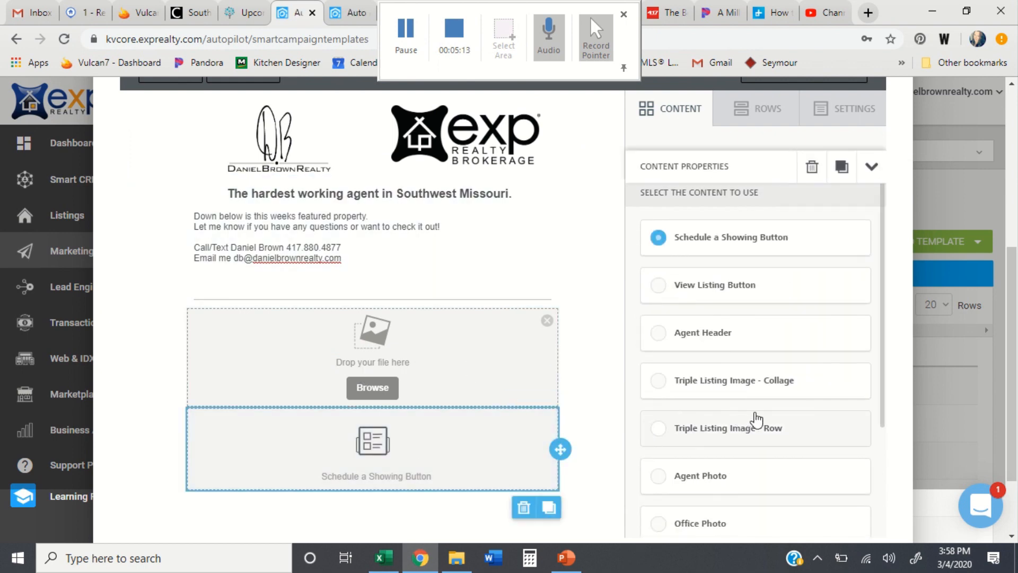
scroll(757, 419, down, 2)
scroll(756, 412, up, 1)
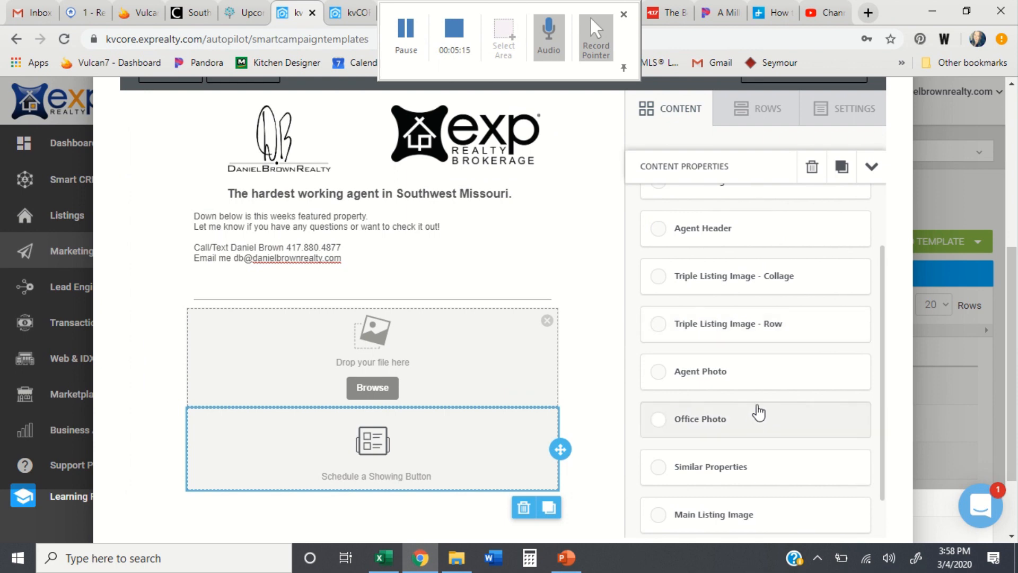
Step: Switch the dynamic block from Schedule a Showing to View Listing Button
drag(757, 409, 764, 387)
scroll(743, 371, up, 3)
click(701, 345)
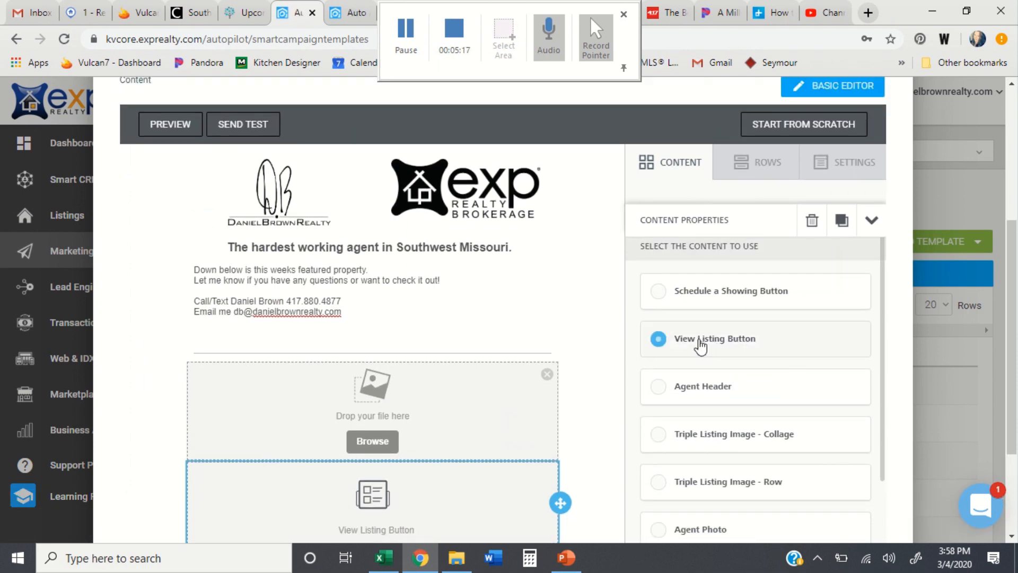
scroll(561, 316, down, 2)
scroll(561, 313, down, 1)
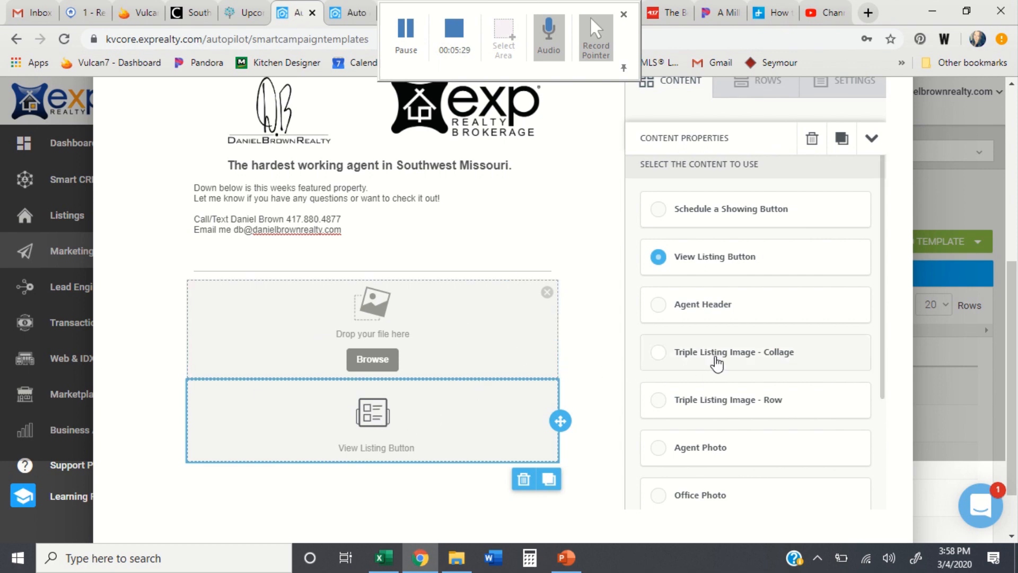
scroll(716, 361, down, 2)
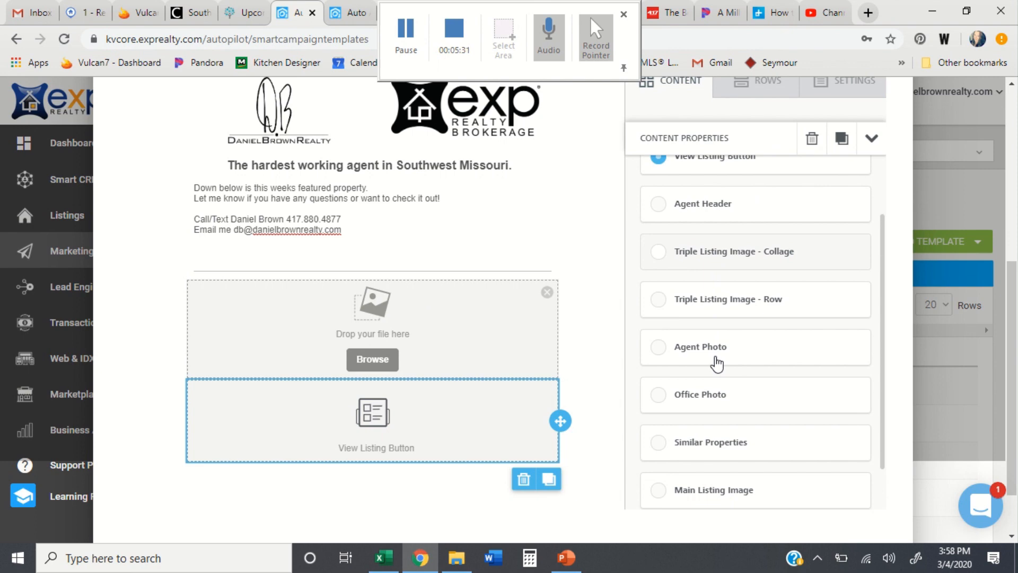
scroll(716, 363, down, 1)
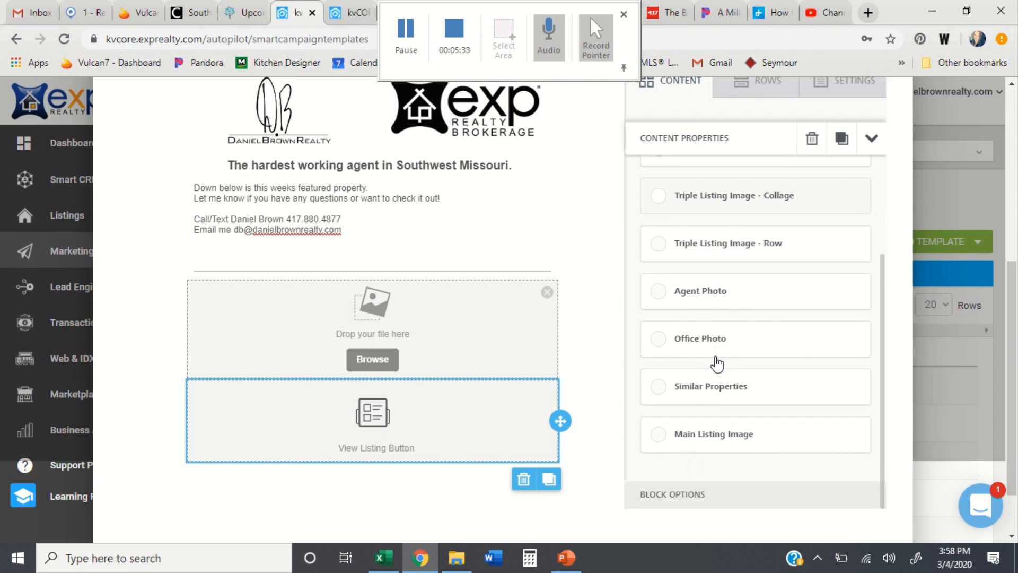
scroll(732, 318, up, 4)
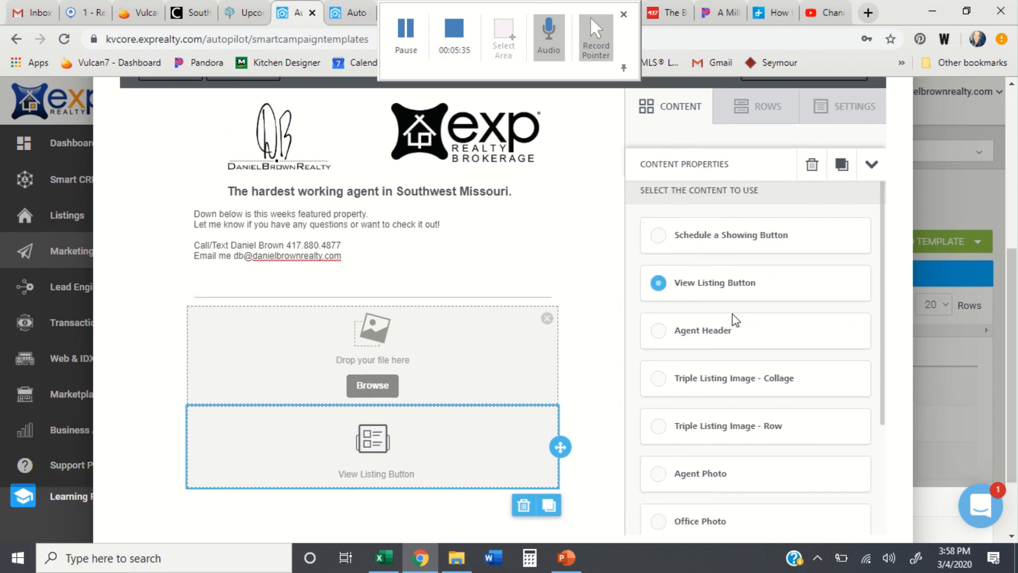
scroll(734, 318, down, 4)
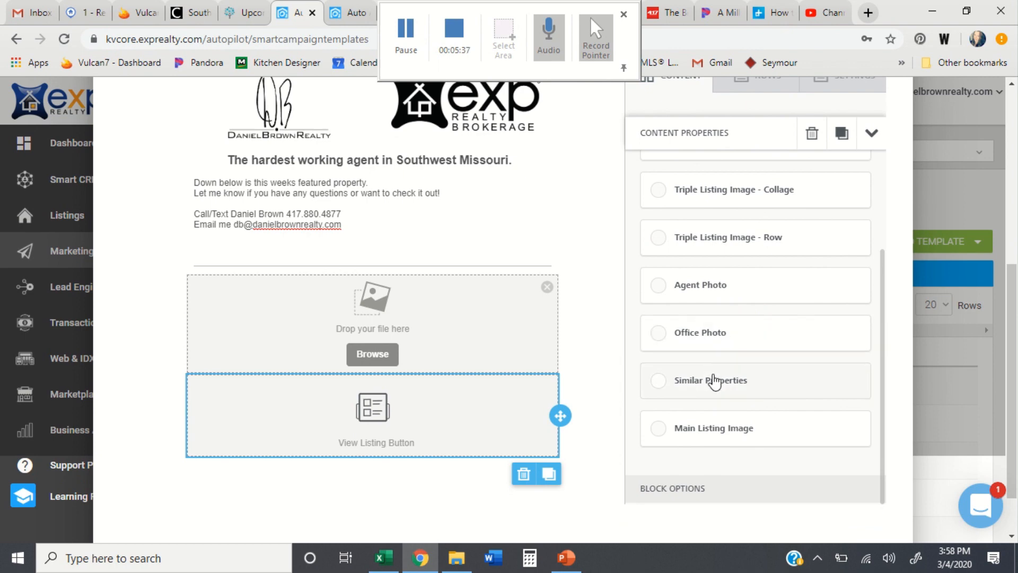
scroll(711, 293, up, 7)
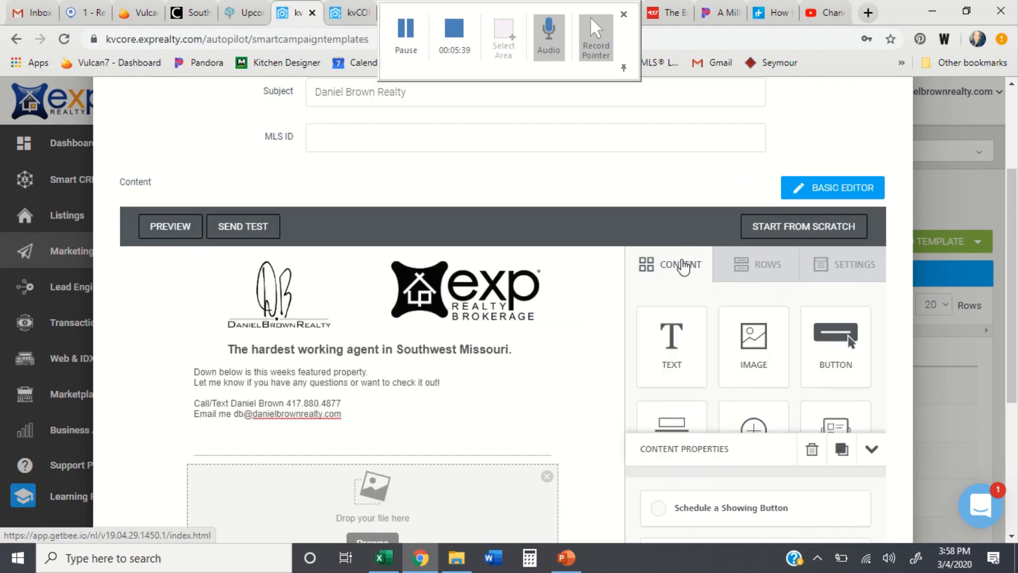
Step: Add a text block below the listing reading 'Check out other properties in the area'
click(684, 268)
scroll(782, 423, down, 3)
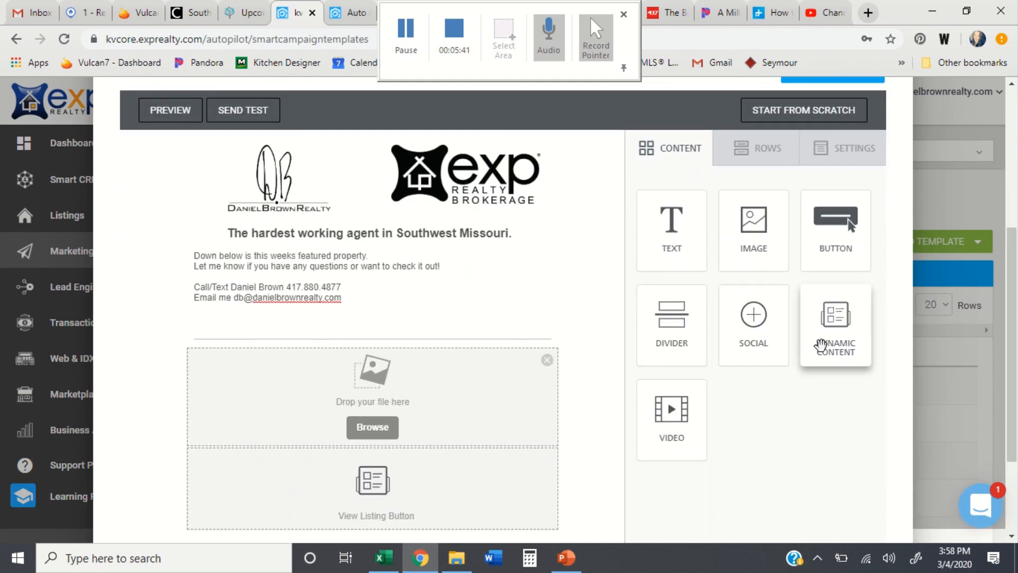
scroll(804, 397, down, 1)
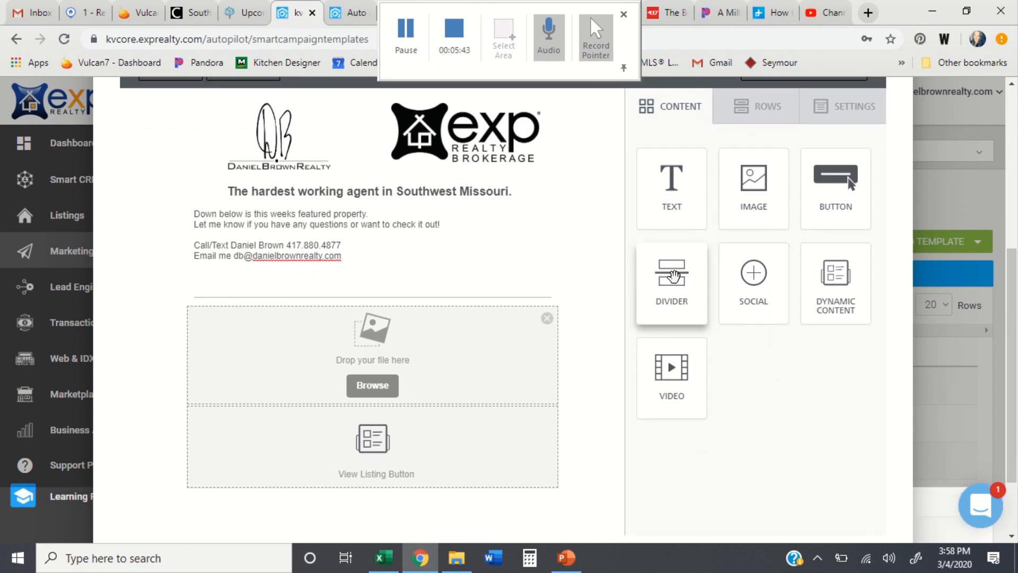
drag(673, 276, 641, 296)
drag(672, 177, 364, 491)
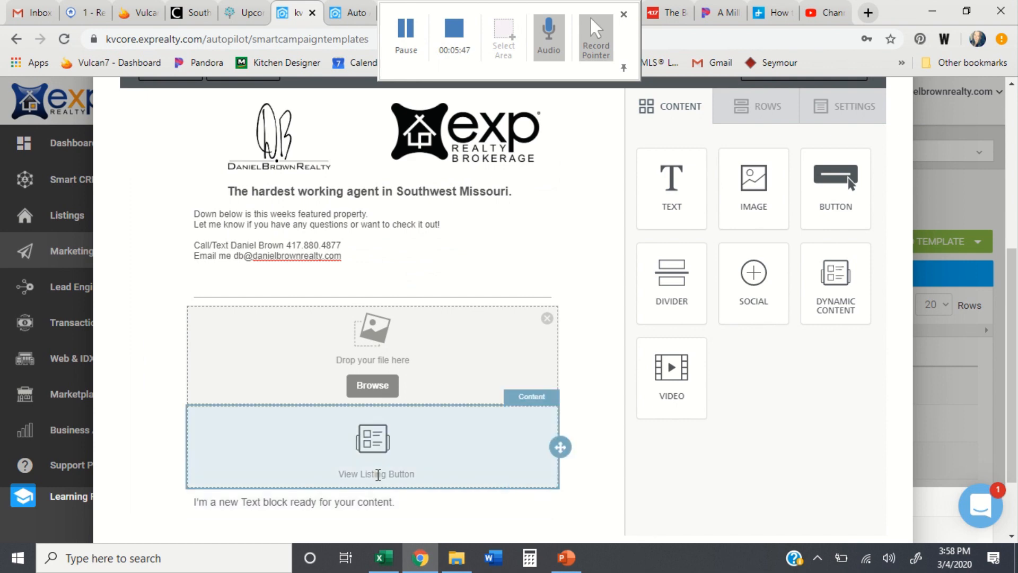
click(378, 501)
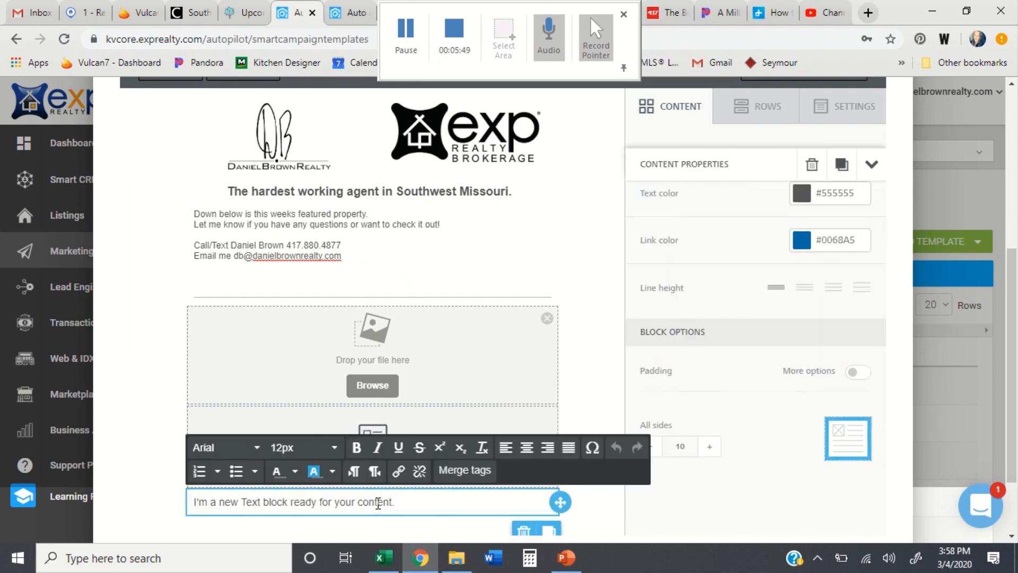
text(Too)
key(BackSpace)
key(BackSpace)
key(BackSpace)
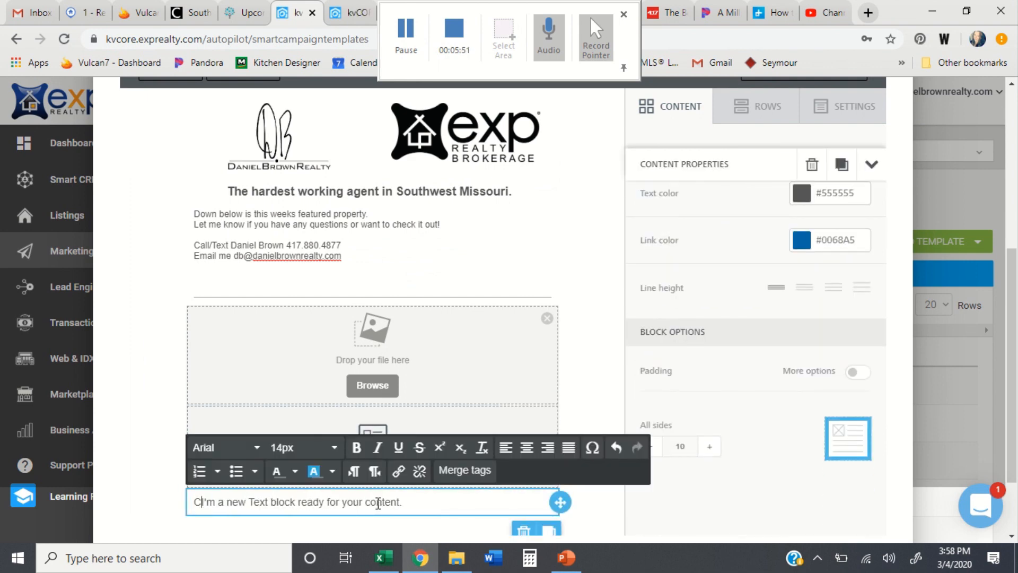
text(Check out)
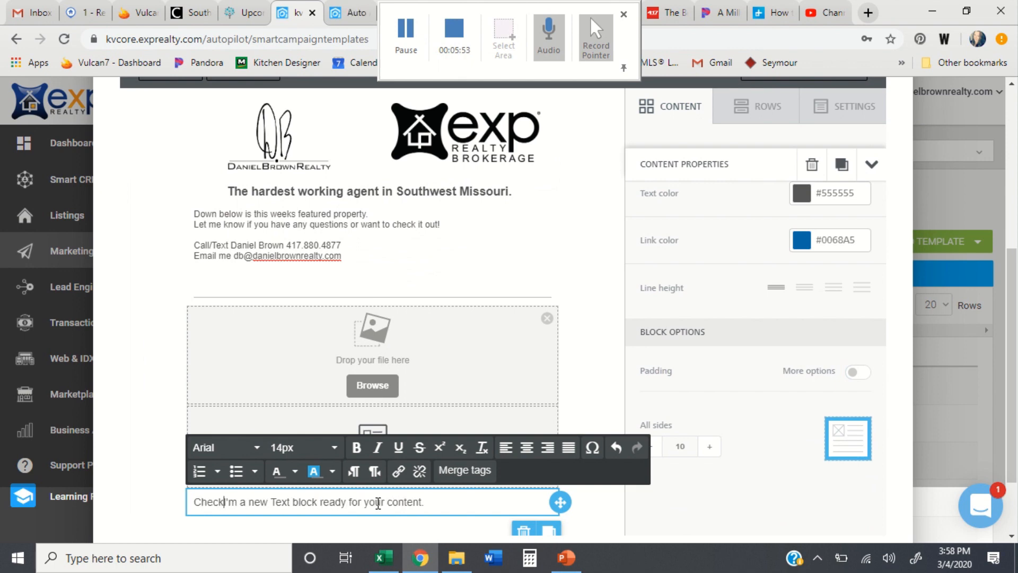
text( other prop)
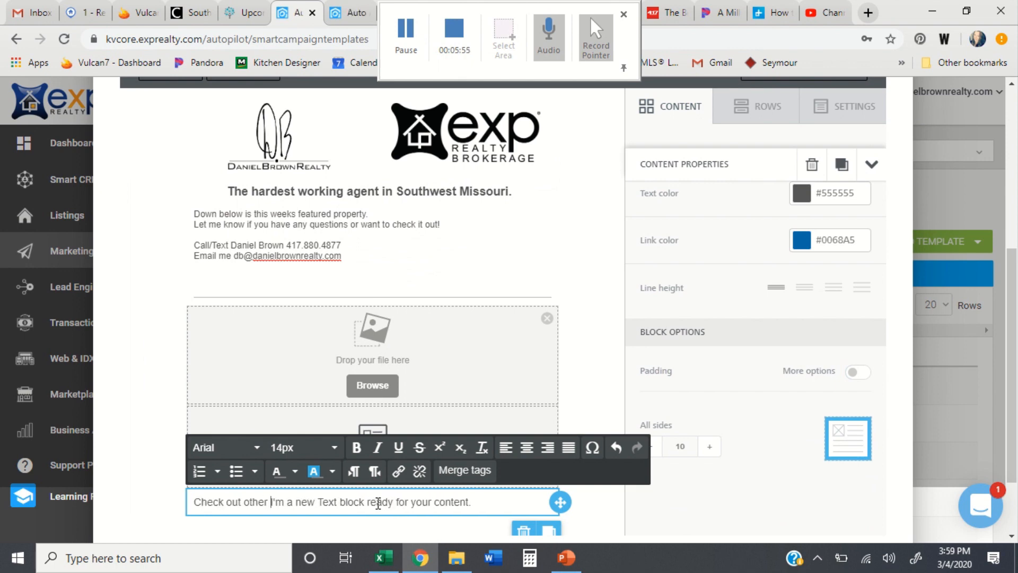
text(erties in th)
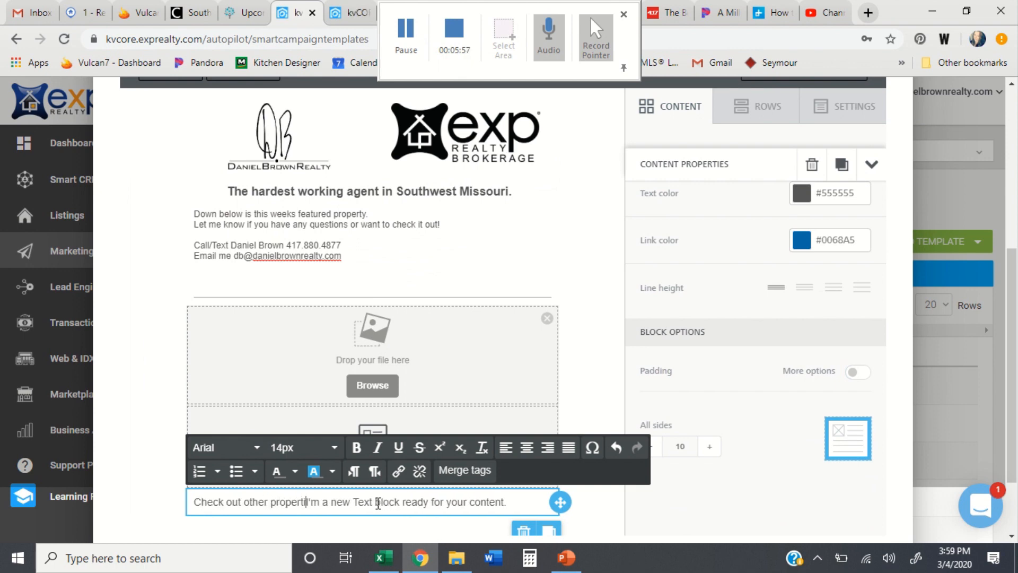
text(e area)
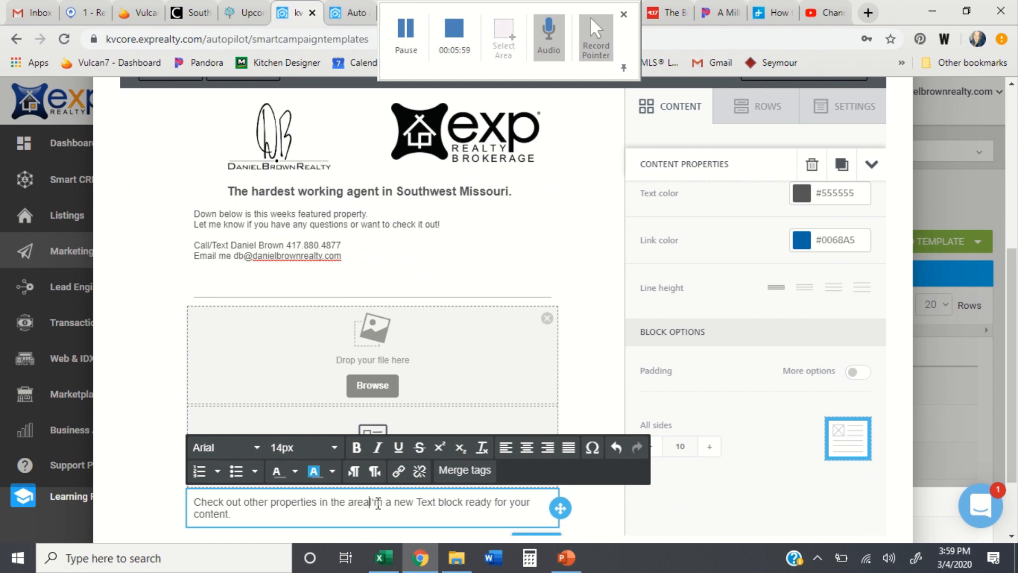
key(Delete)
key(Delete)
key(Delete)
key(Delete)
key(Delete)
key(Delete)
key(Delete)
key(Delete)
key(Delete)
key(Delete)
key(Delete)
key(Delete)
key(Delete)
key(Delete)
key(Delete)
key(Delete)
key(Delete)
key(Delete)
key(Delete)
key(Delete)
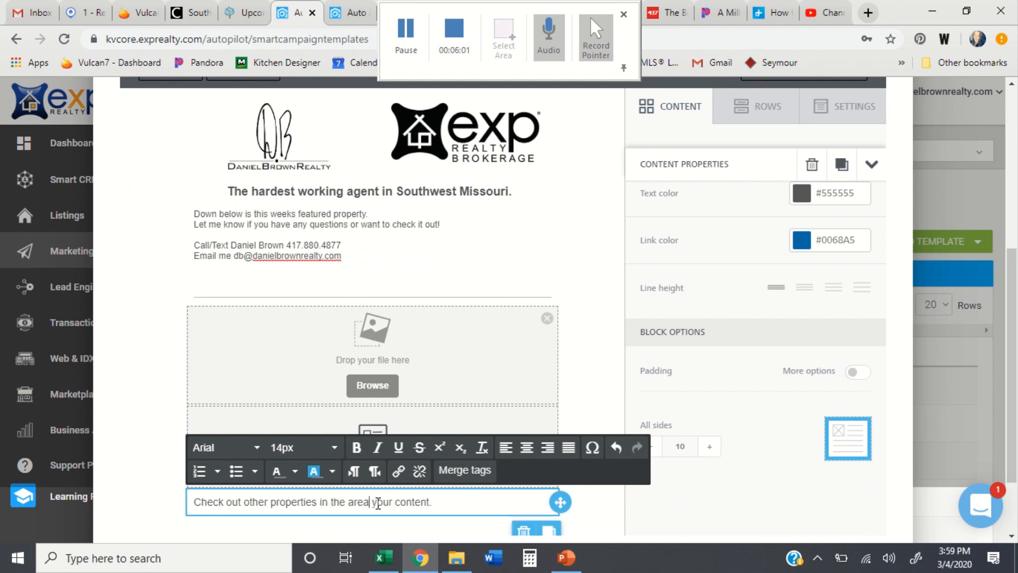
Step: Make the 'Check out other properties in the area' line centered and bold
drag(378, 502, 150, 505)
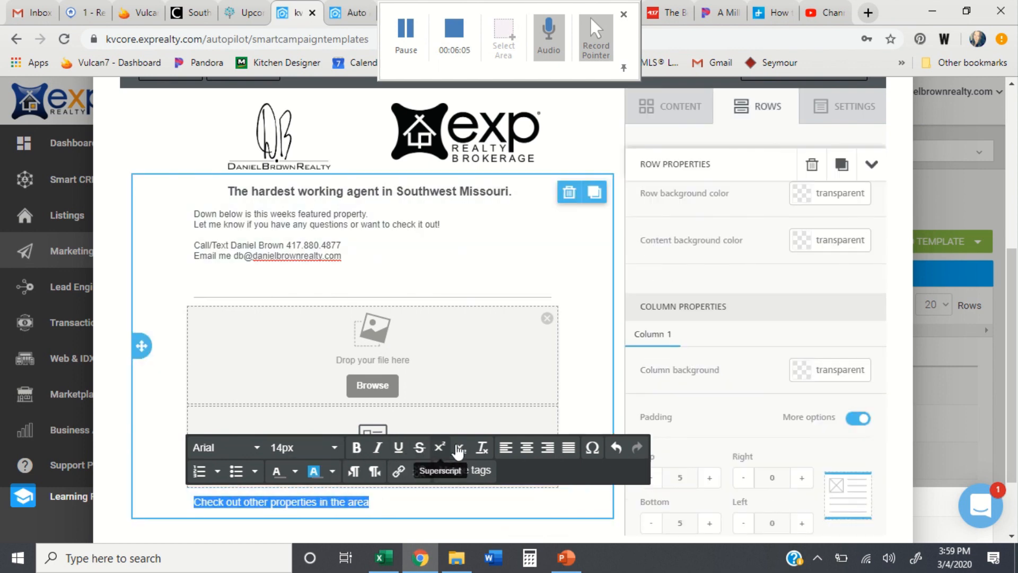
click(527, 447)
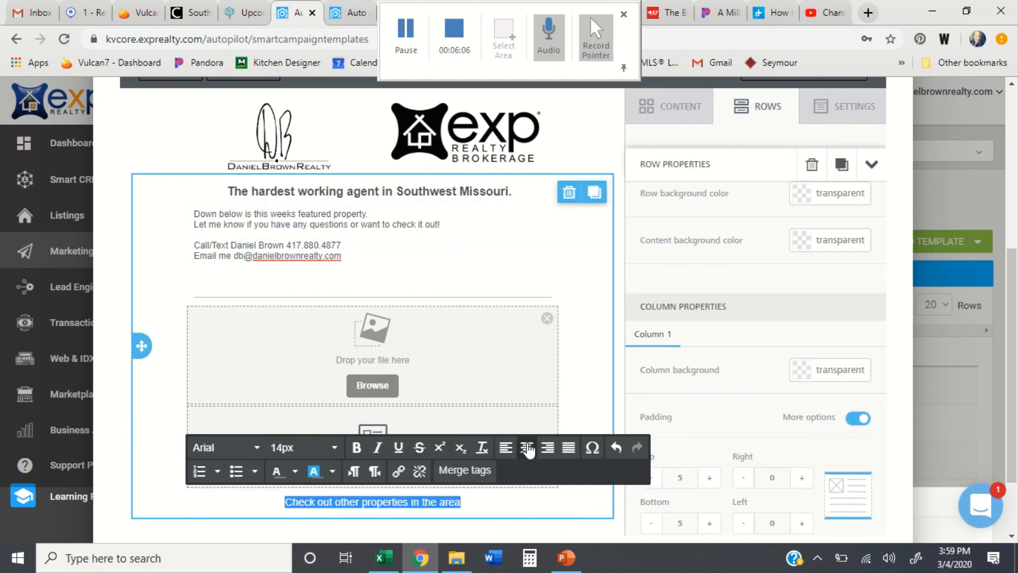
click(358, 447)
scroll(593, 362, down, 2)
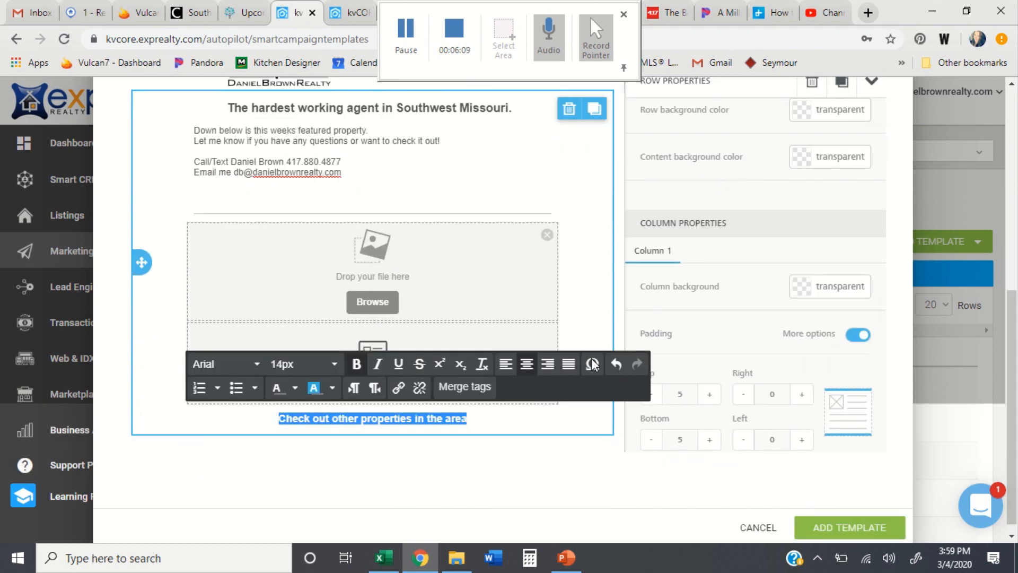
click(582, 457)
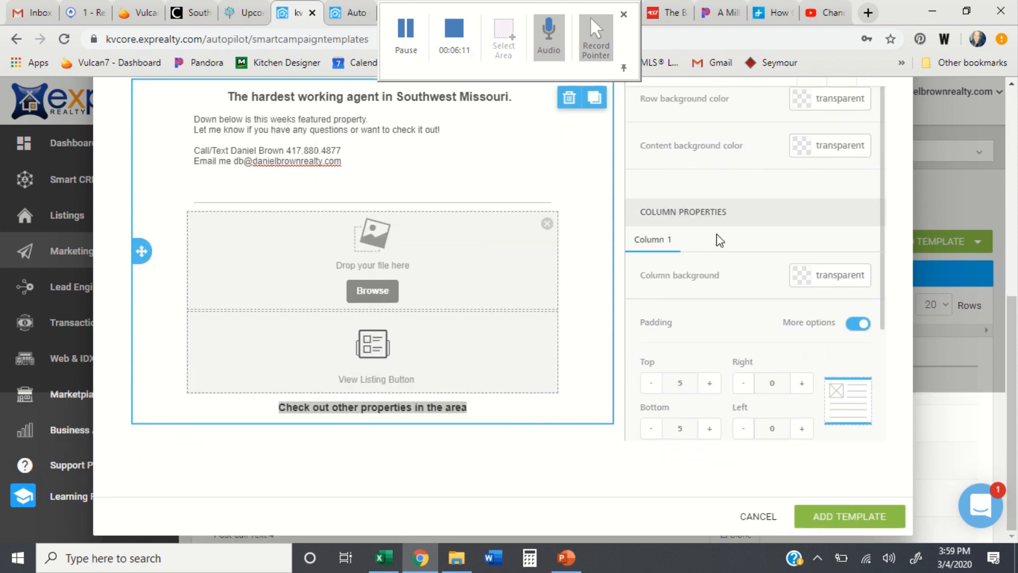
scroll(721, 209, up, 1)
Step: Add a dynamic block under the new line and set it to Similar Properties
scroll(699, 139, up, 1)
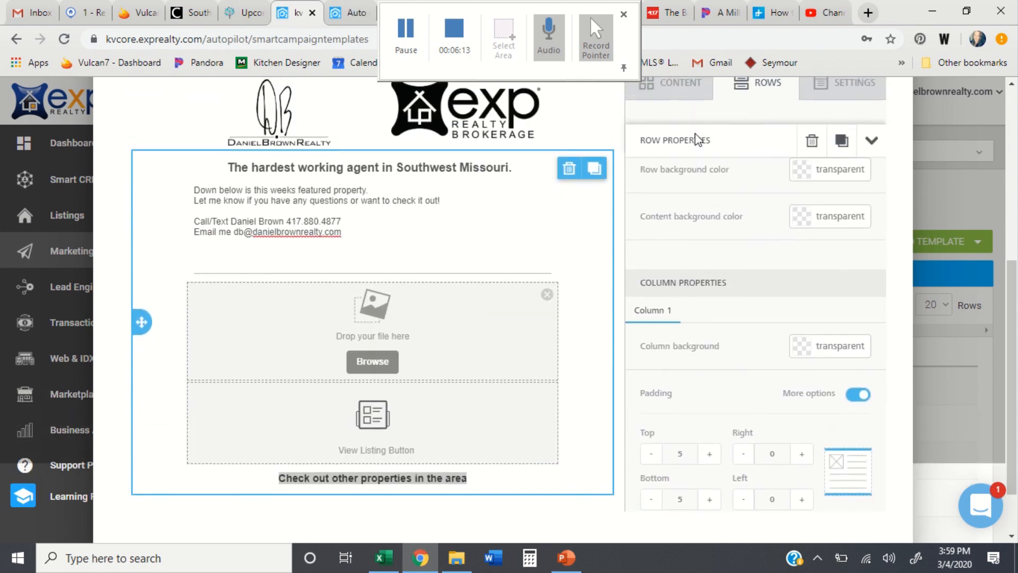
click(681, 89)
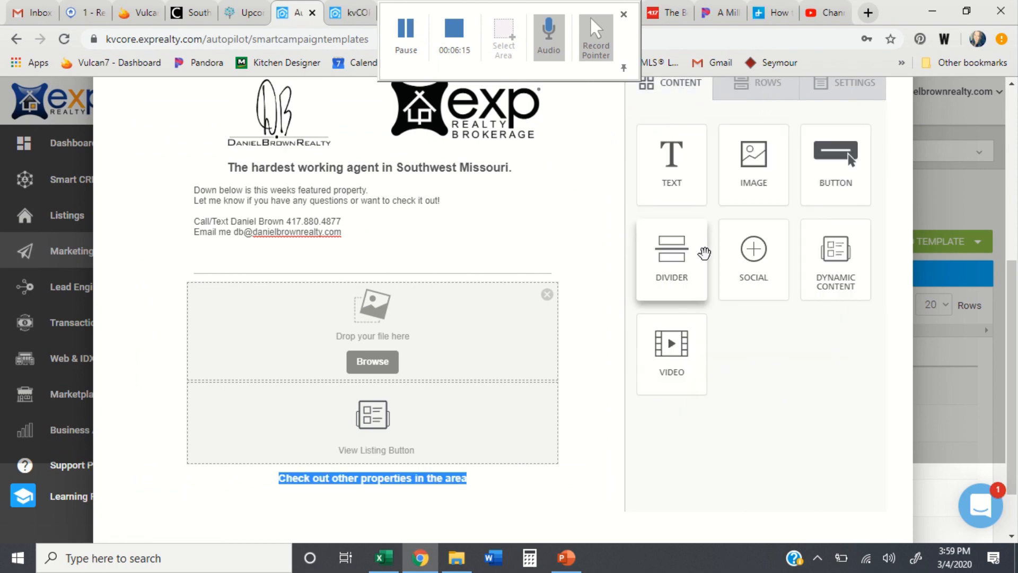
drag(836, 254, 368, 485)
scroll(368, 484, down, 3)
click(378, 414)
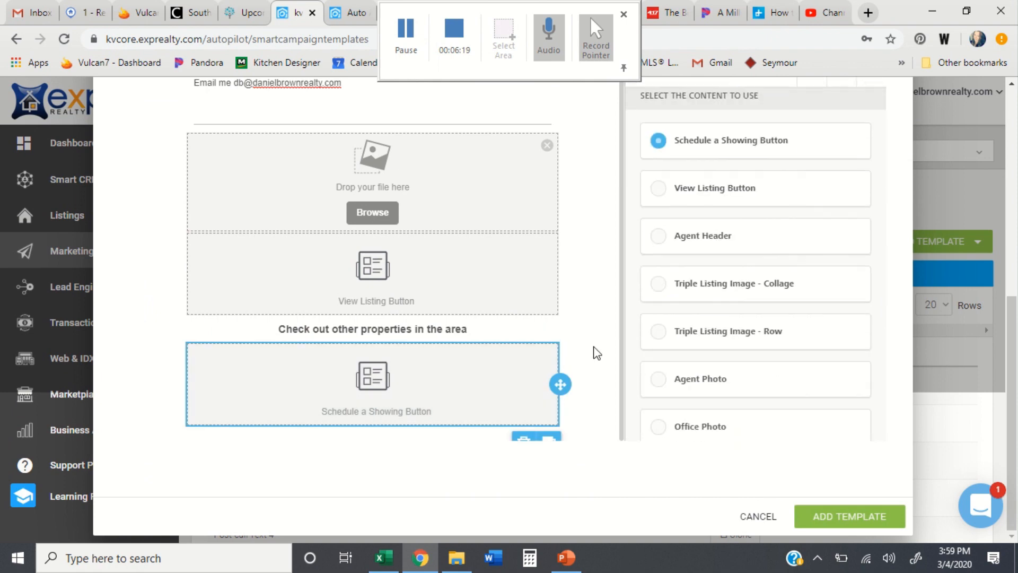
scroll(738, 332, down, 3)
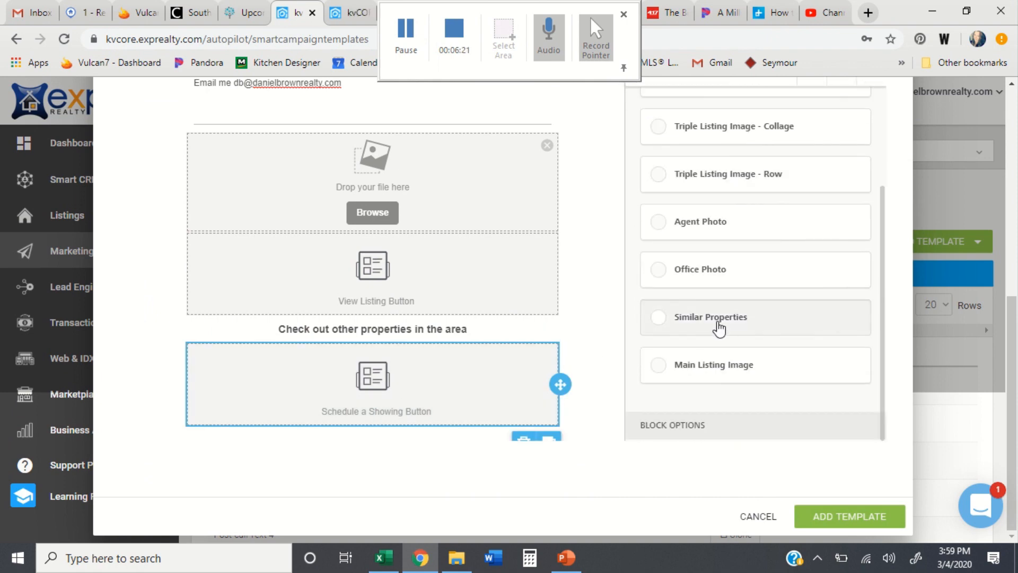
click(716, 326)
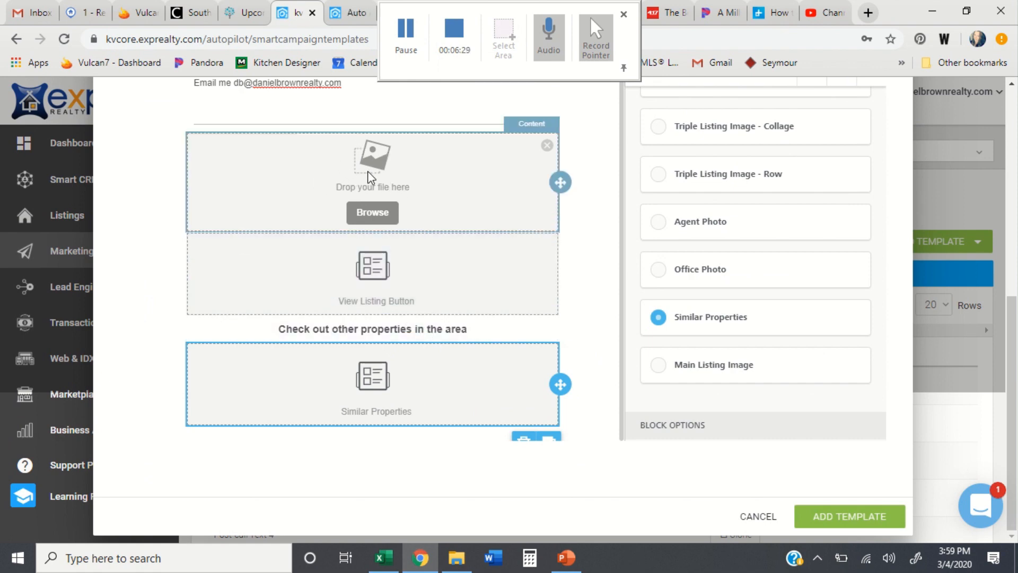
scroll(733, 227, up, 4)
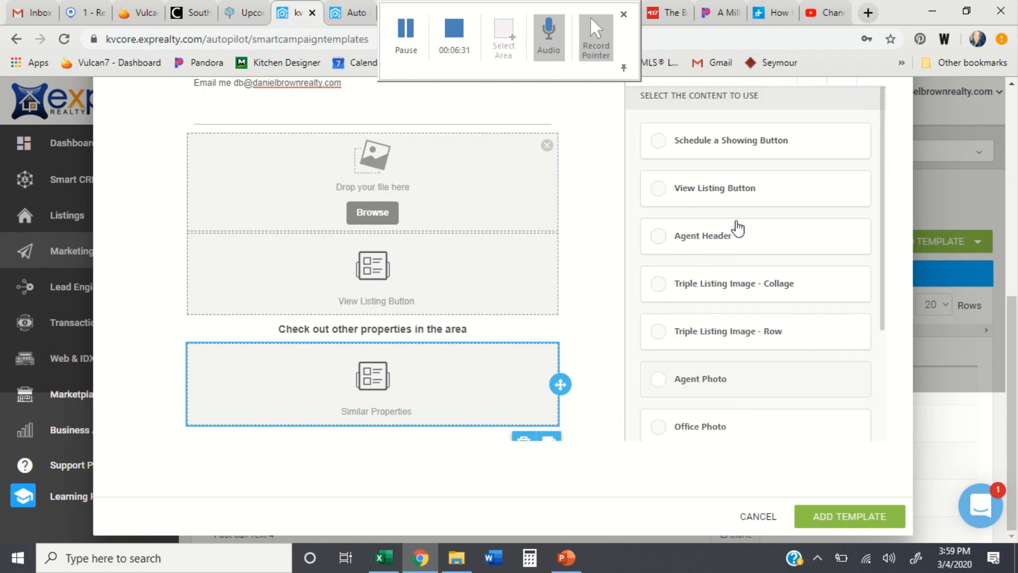
scroll(737, 228, up, 3)
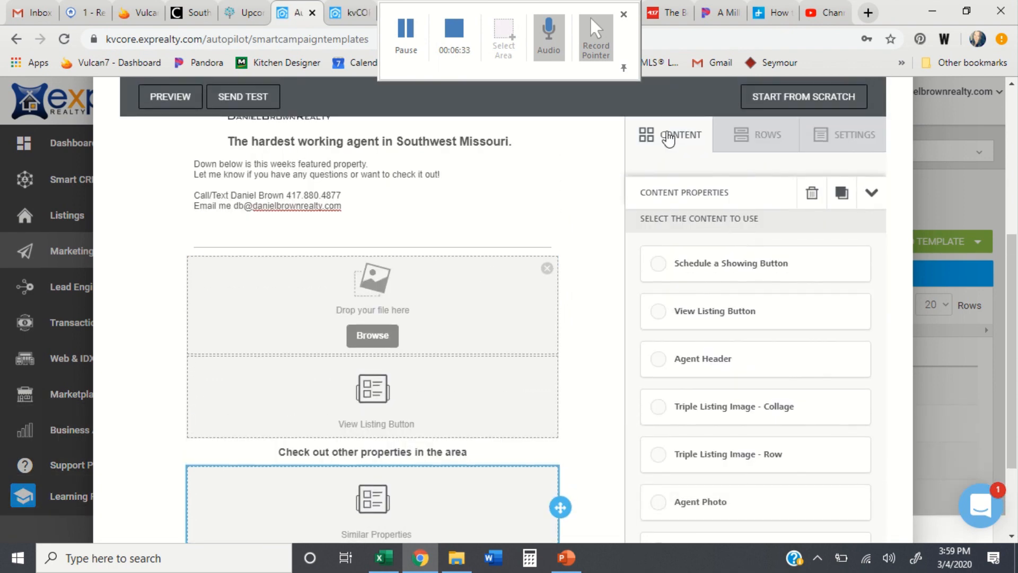
Step: Add a text block under the listing image reading '4 bed 2 bath amazing home'
click(669, 137)
drag(671, 217, 383, 357)
click(408, 370)
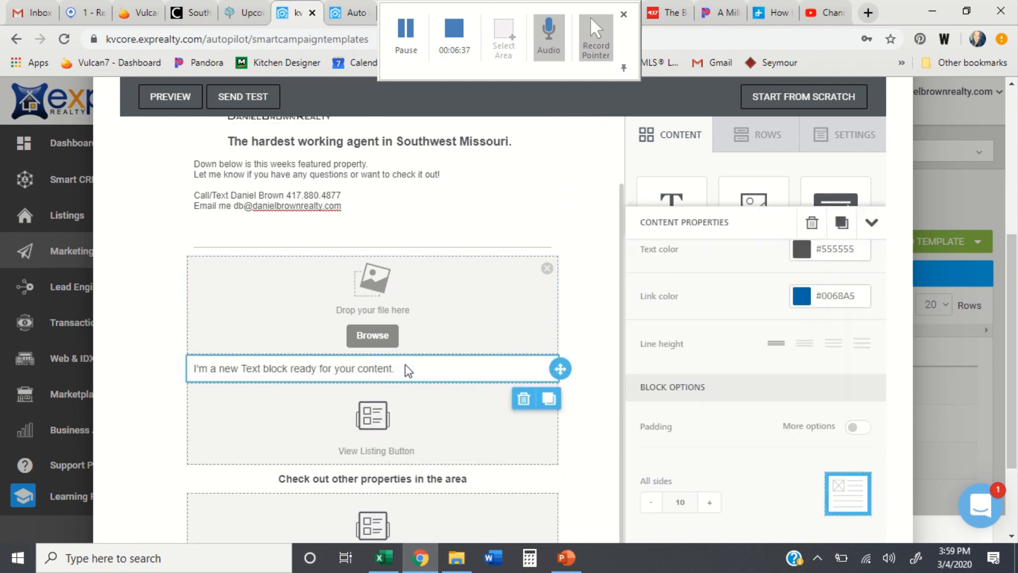
key(BackSpace)
key(BackSpace)
key(BackSpace)
key(BackSpace)
key(BackSpace)
key(BackSpace)
key(BackSpace)
key(BackSpace)
key(BackSpace)
key(BackSpace)
key(BackSpace)
key(BackSpace)
key(BackSpace)
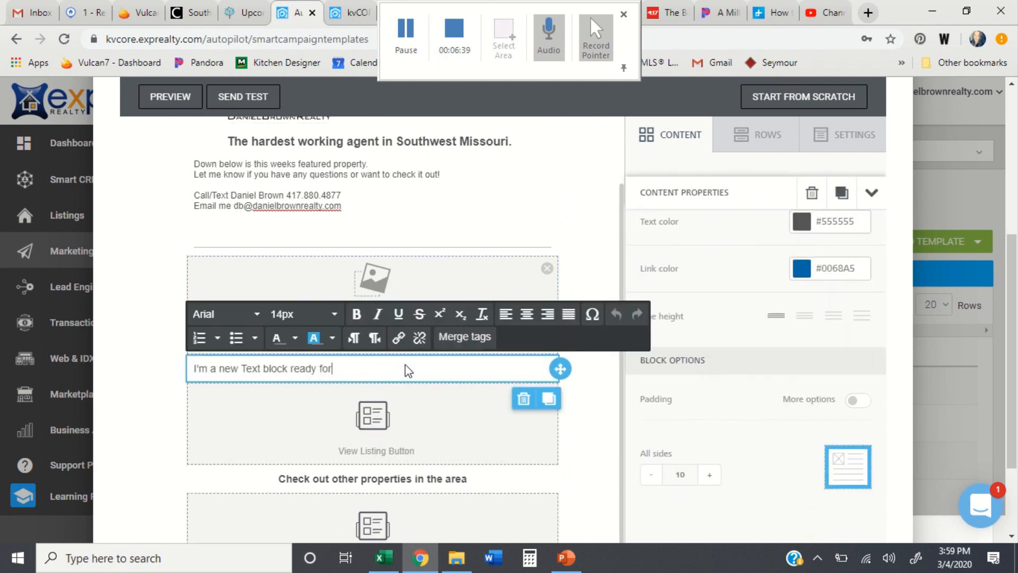
key(BackSpace)
key(BackSpace)
key(BackSpace)
key(BackSpace)
key(BackSpace)
key(BackSpace)
key(BackSpace)
key(BackSpace)
key(BackSpace)
key(BackSpace)
key(BackSpace)
key(BackSpace)
key(BackSpace)
key(BackSpace)
key(BackSpace)
key(BackSpace)
key(BackSpace)
key(BackSpace)
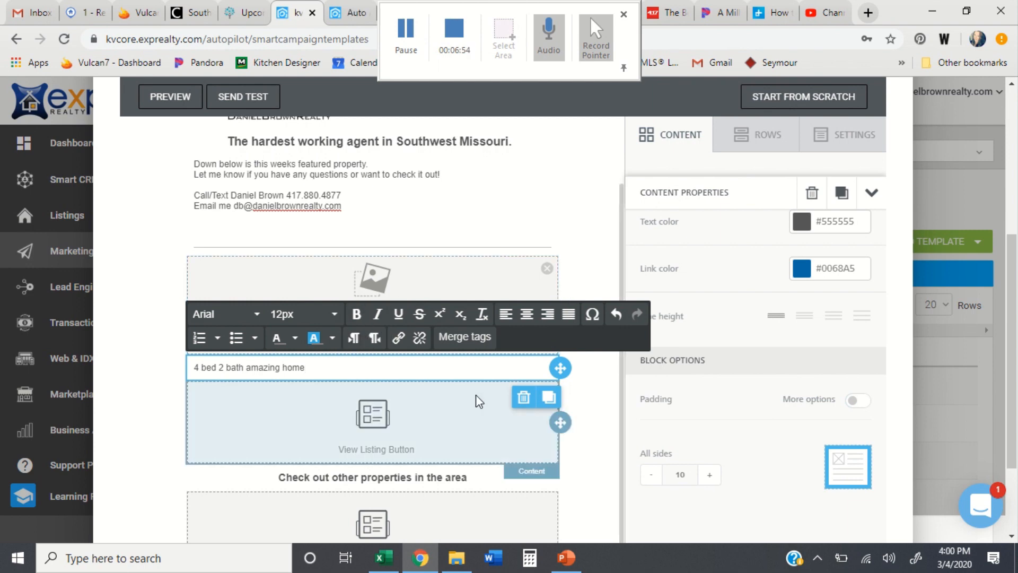
scroll(475, 394, down, 5)
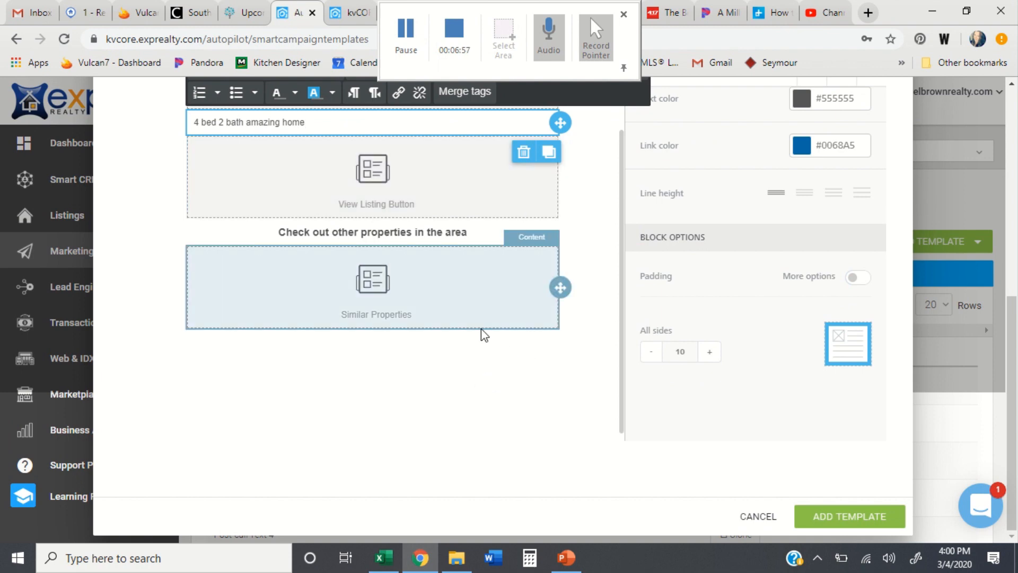
scroll(703, 284, up, 2)
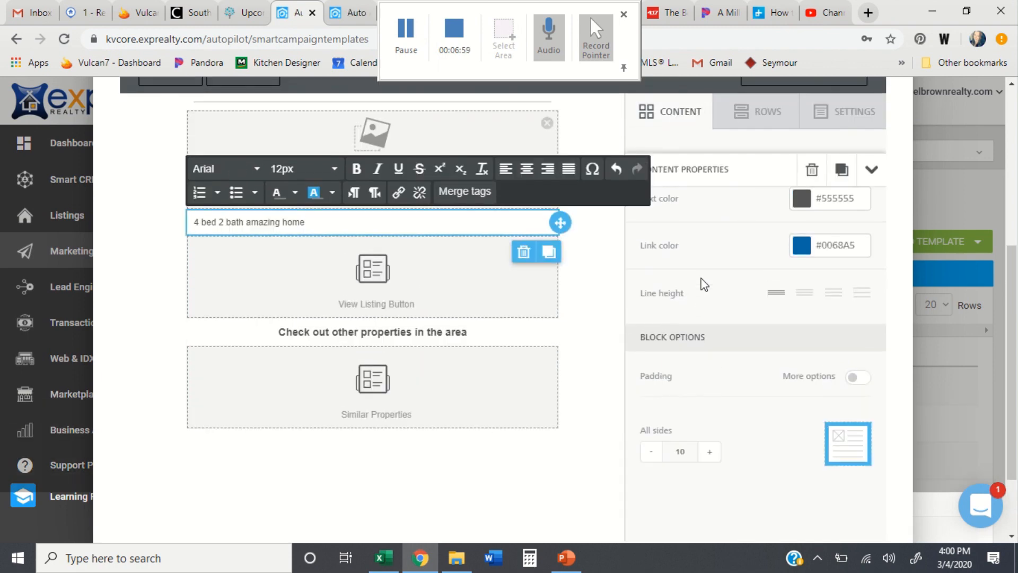
Step: Add an image block below Similar Properties filled with the 'Resturant Pic' photo
click(688, 123)
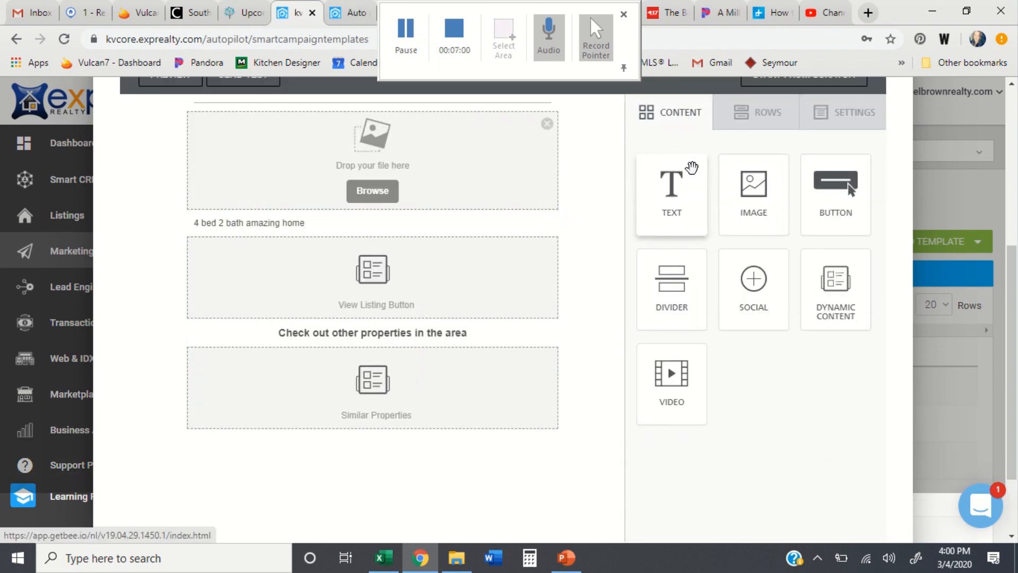
drag(748, 203, 368, 434)
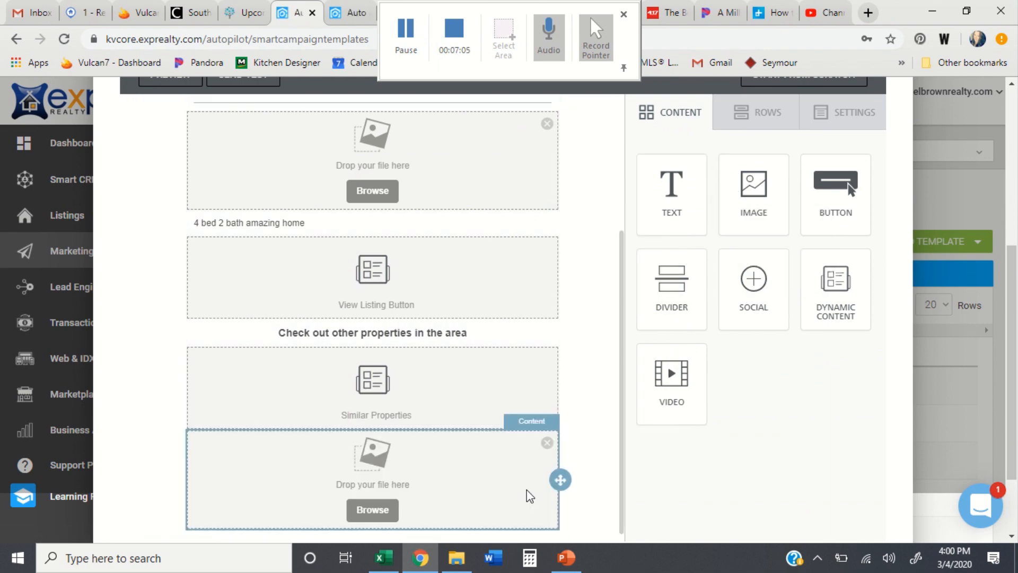
click(456, 557)
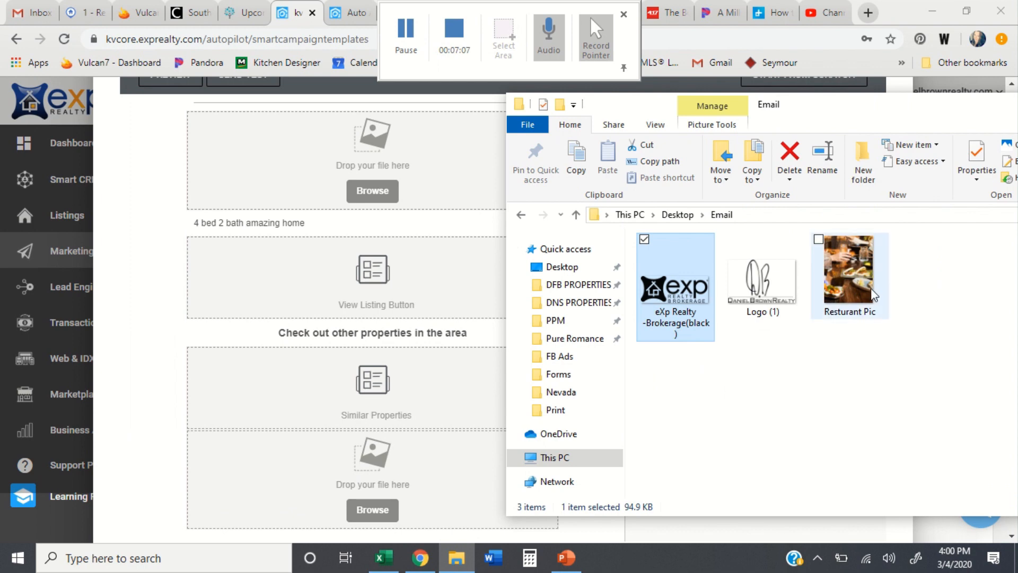
drag(873, 294, 375, 463)
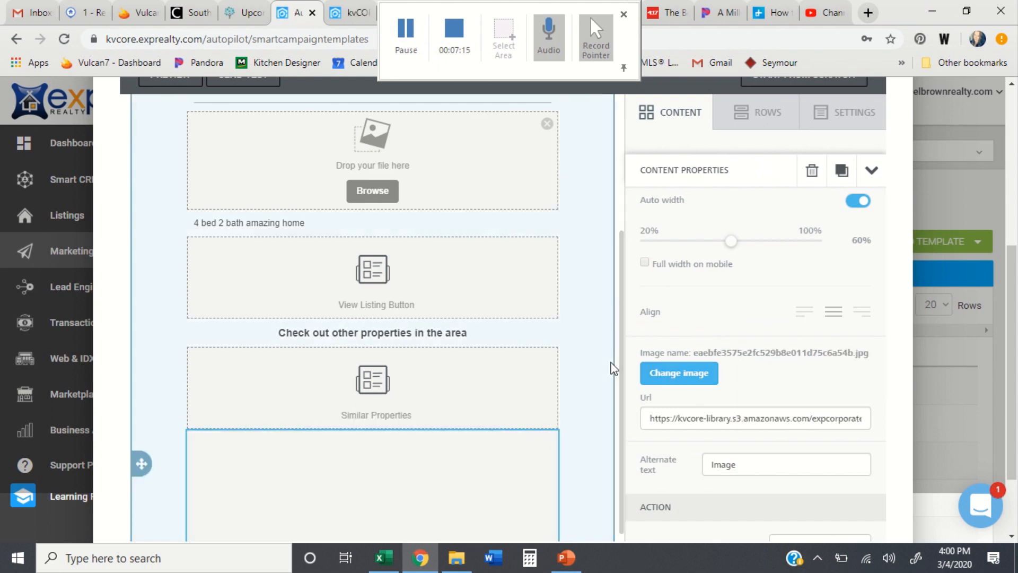
scroll(606, 357, down, 4)
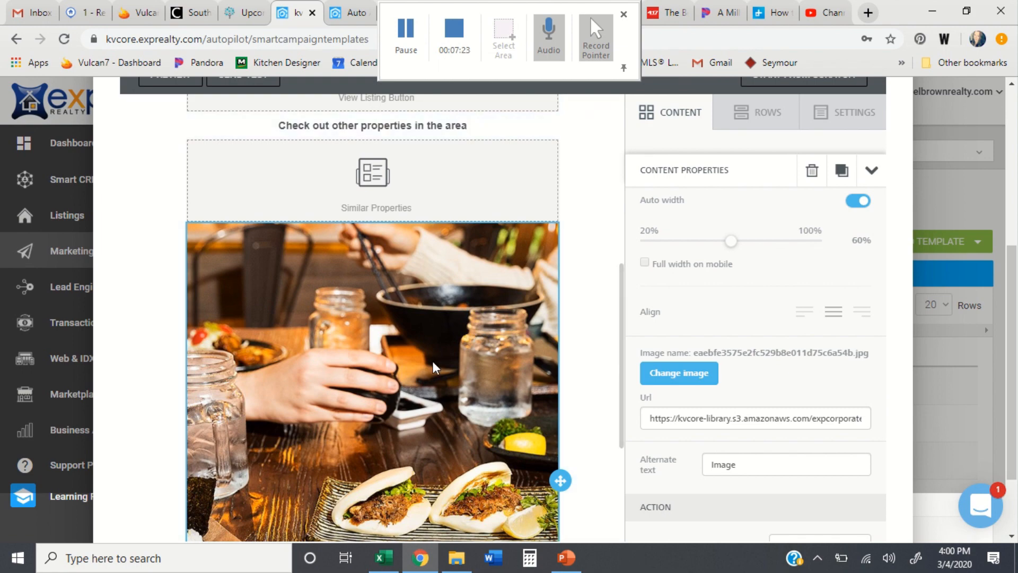
scroll(433, 351, down, 6)
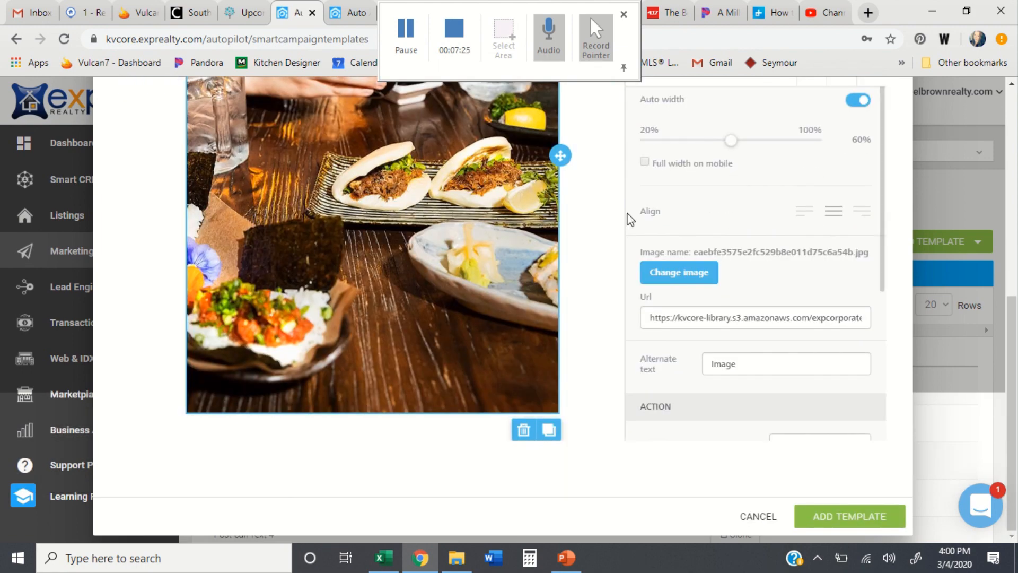
scroll(627, 217, up, 1)
scroll(695, 217, up, 3)
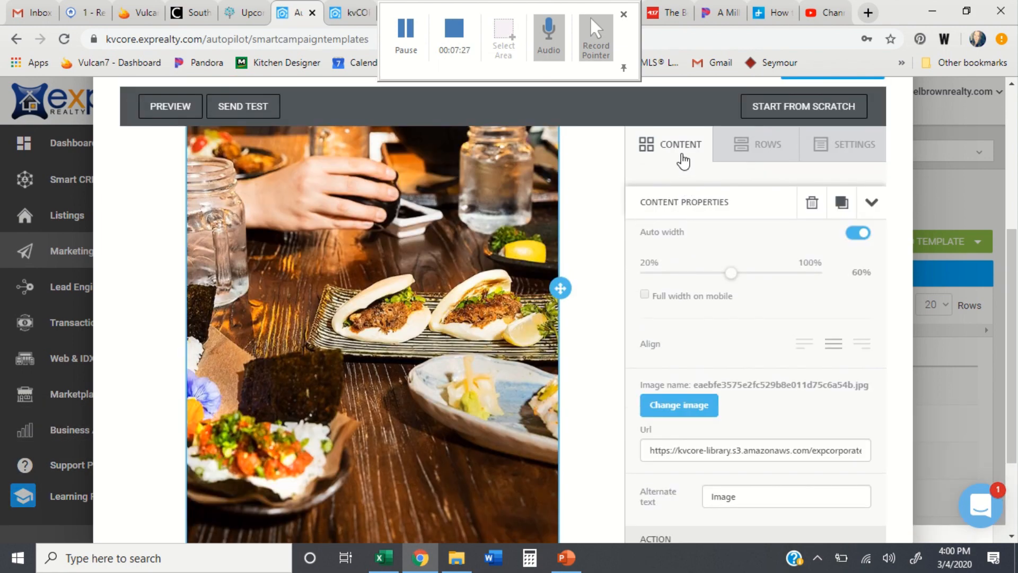
Step: Add a placeholder text block beneath the restaurant photo
click(678, 151)
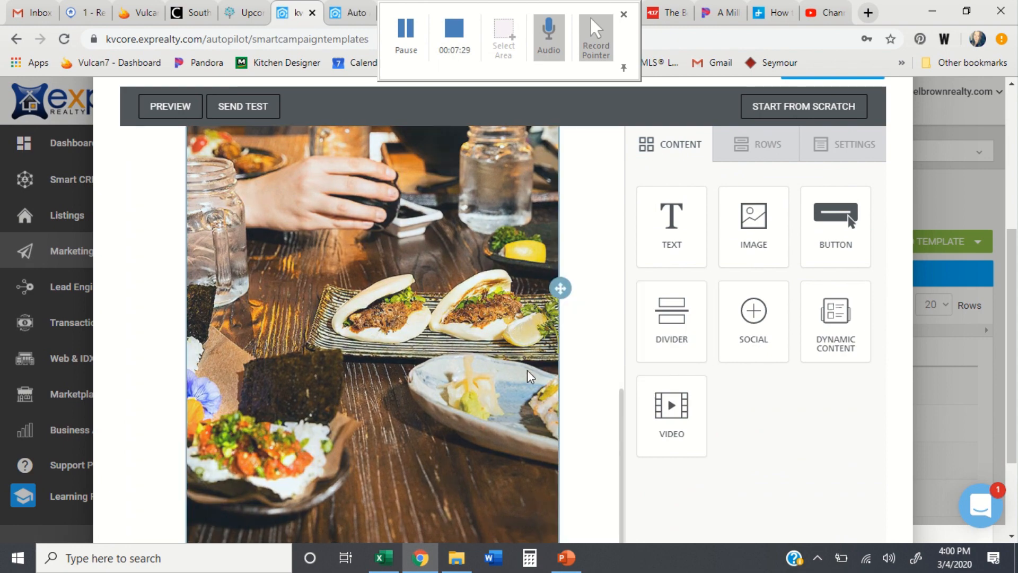
scroll(530, 345, down, 2)
drag(654, 136, 380, 447)
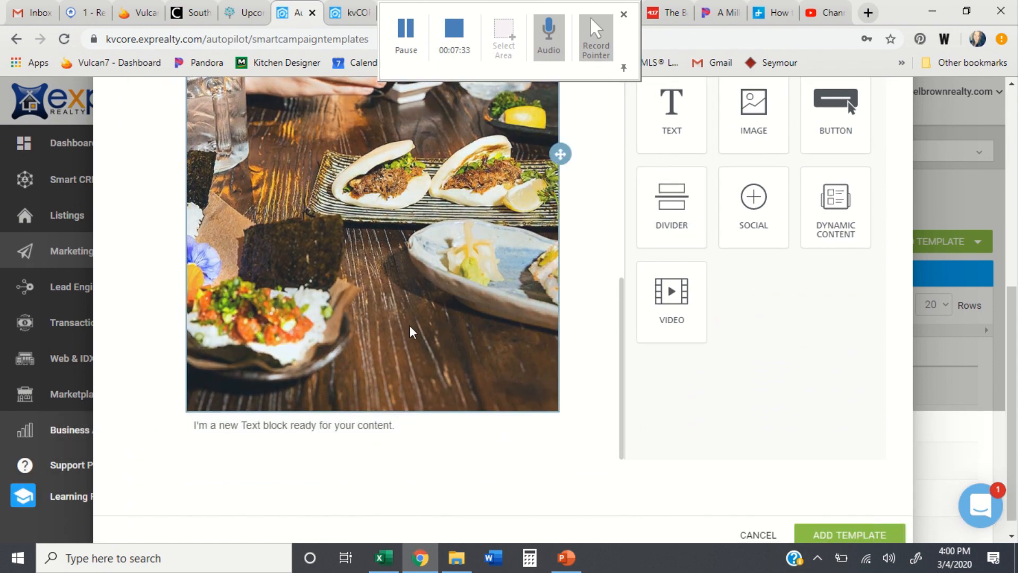
Step: Turn off Auto width and shrink the restaurant photo to 35% width
click(412, 332)
click(857, 119)
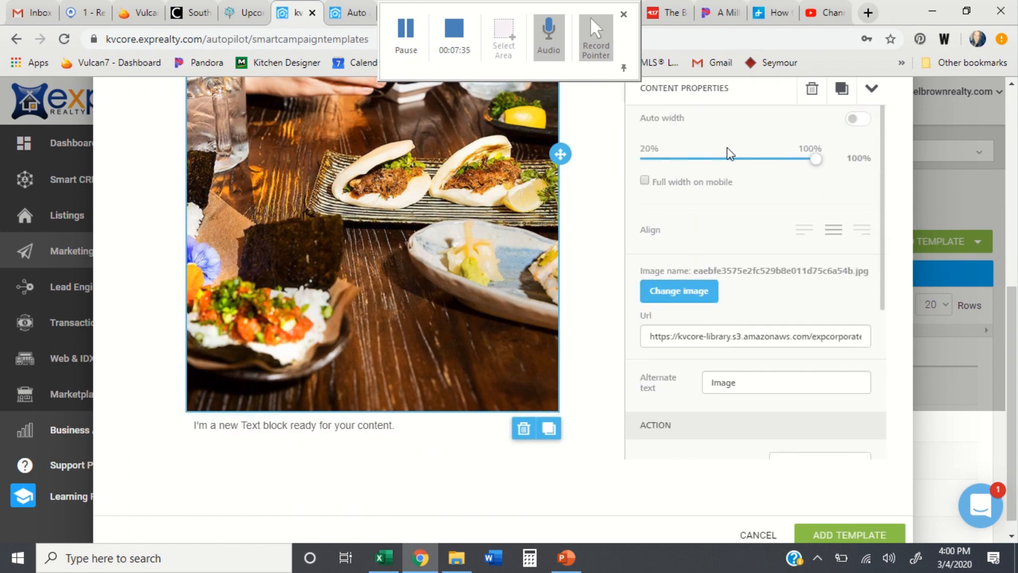
drag(815, 159, 678, 159)
scroll(522, 203, up, 6)
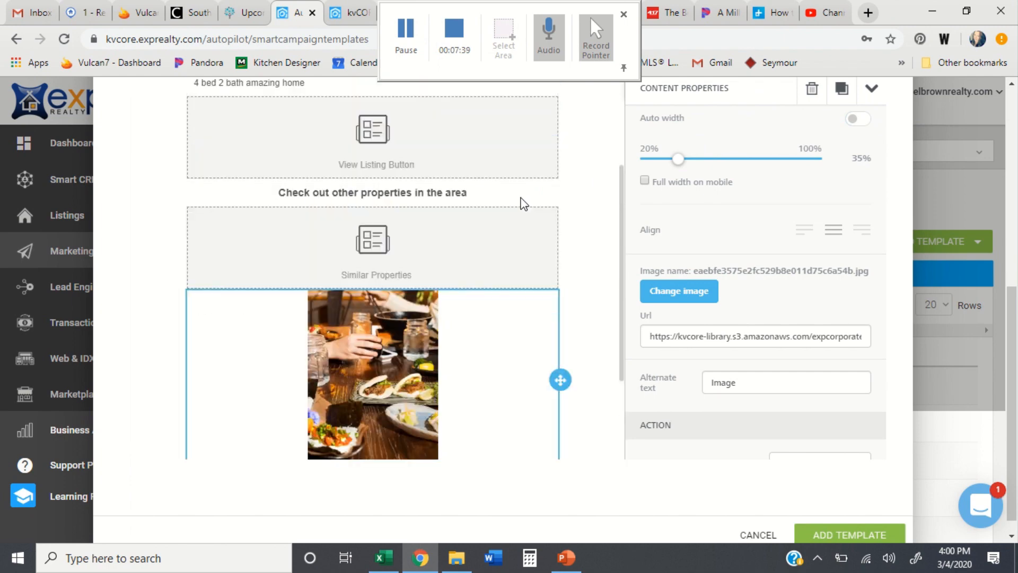
scroll(524, 204, down, 1)
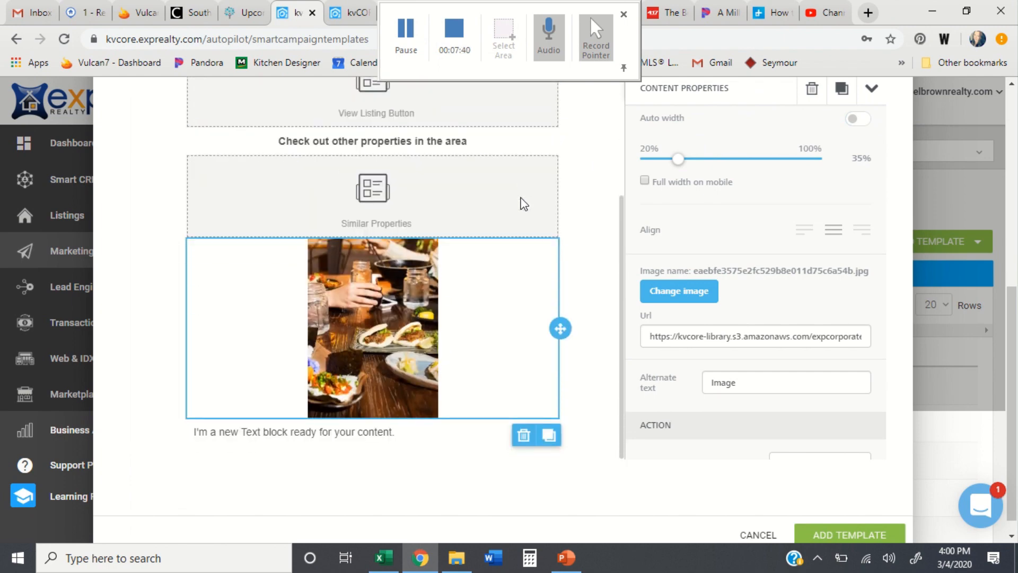
Step: Replace the text under the photo with 'Come check out this new place!!!!'
click(339, 430)
drag(402, 430, 188, 439)
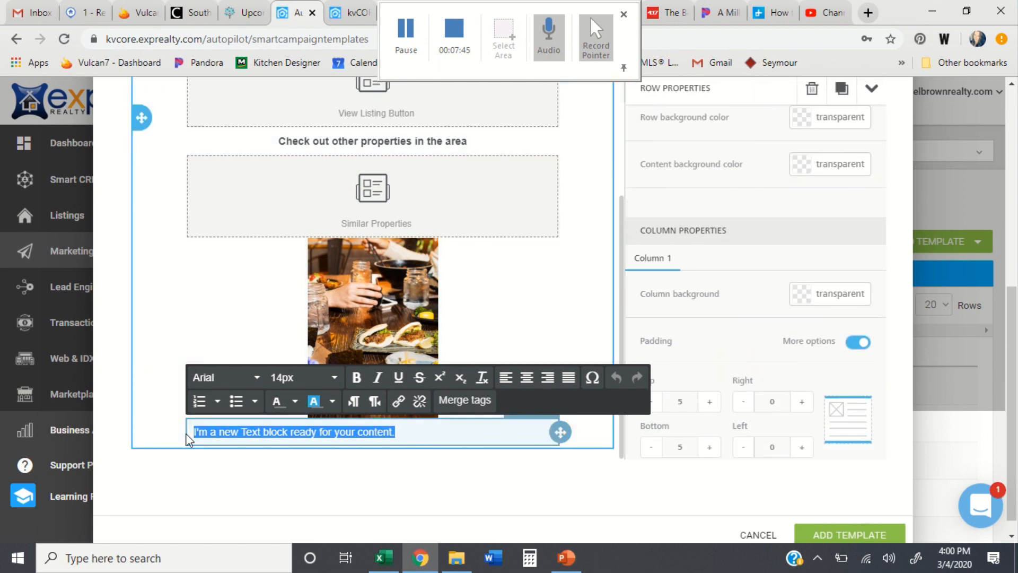
text(Come check out this new place!!!!)
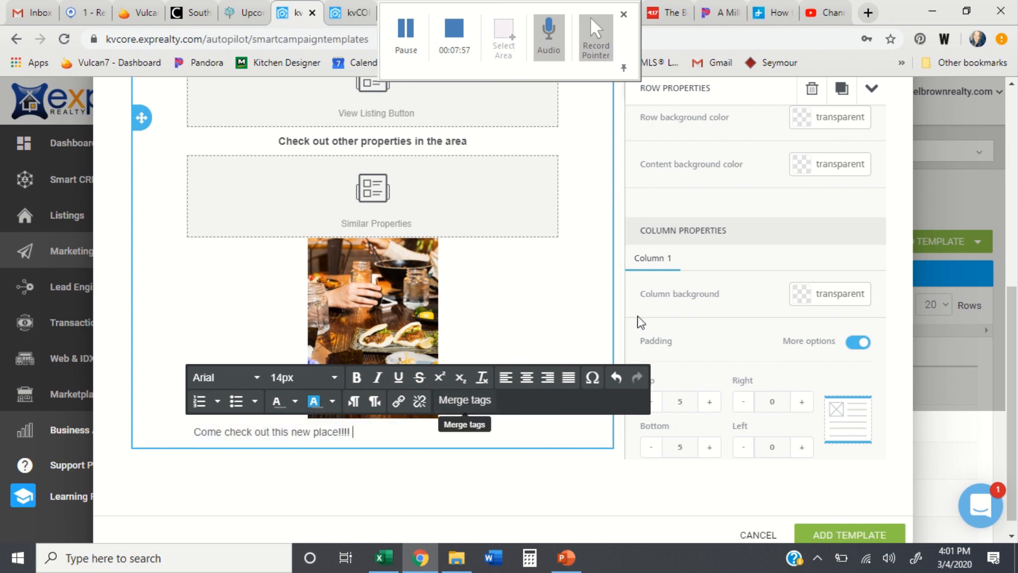
scroll(763, 255, up, 2)
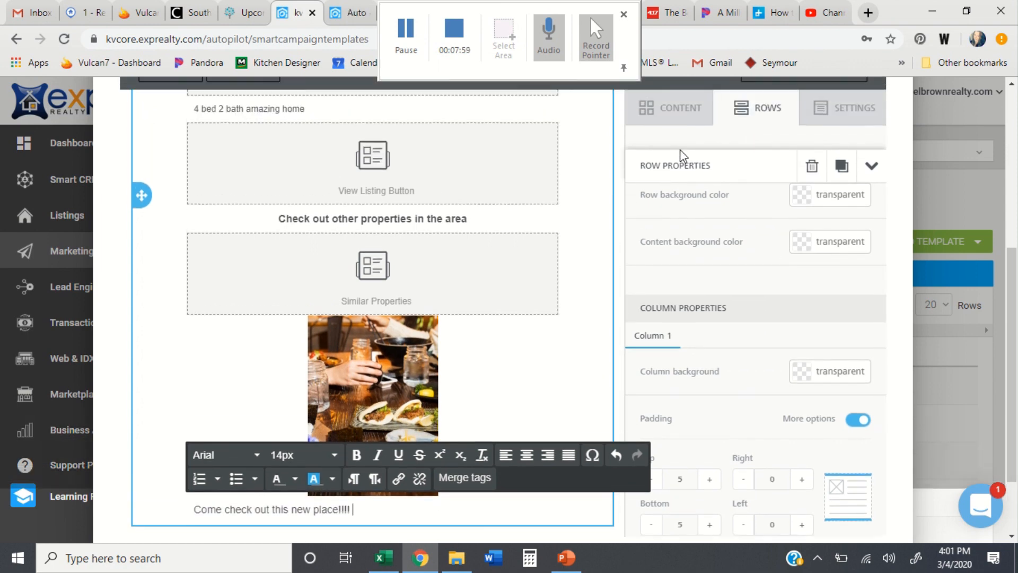
click(669, 114)
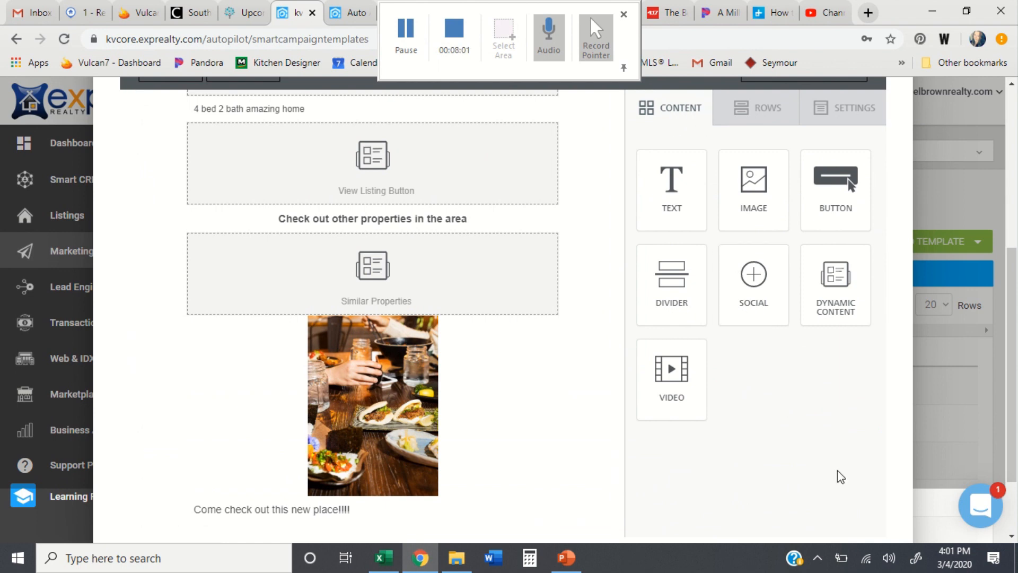
scroll(840, 476, down, 2)
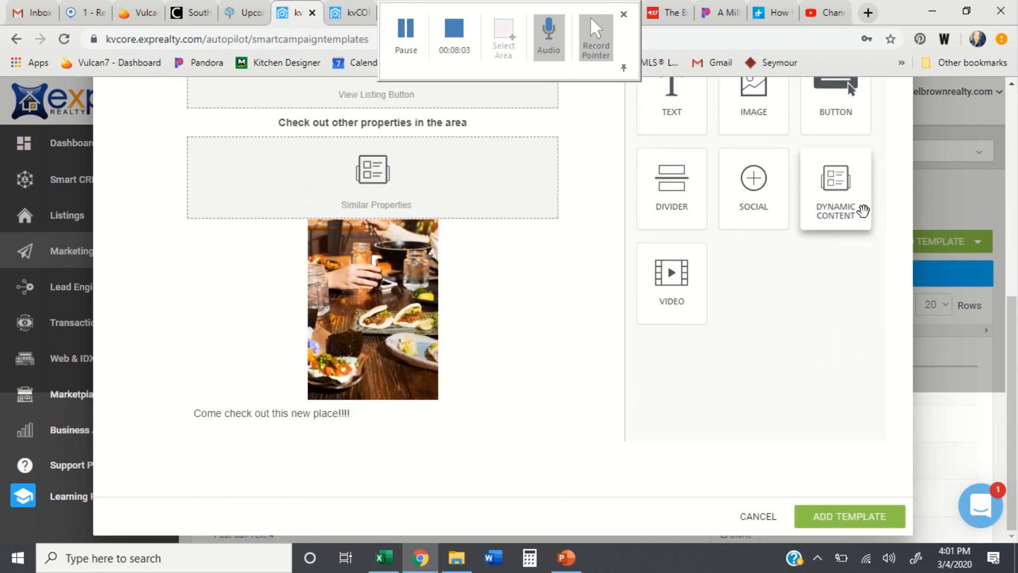
Step: Add a dynamic block below the caption set to Agent Photo
drag(845, 206, 350, 426)
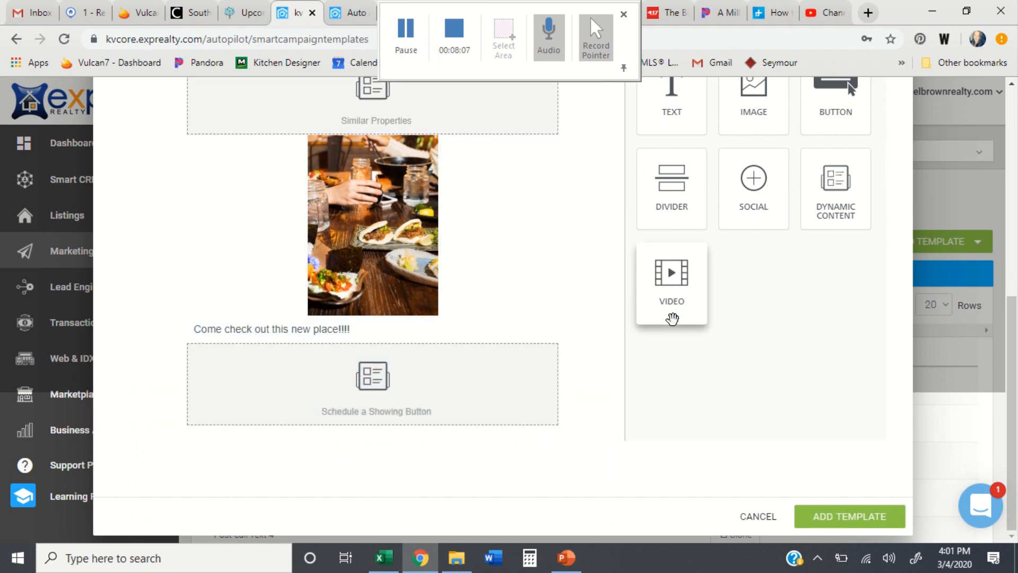
click(450, 387)
scroll(758, 300, down, 3)
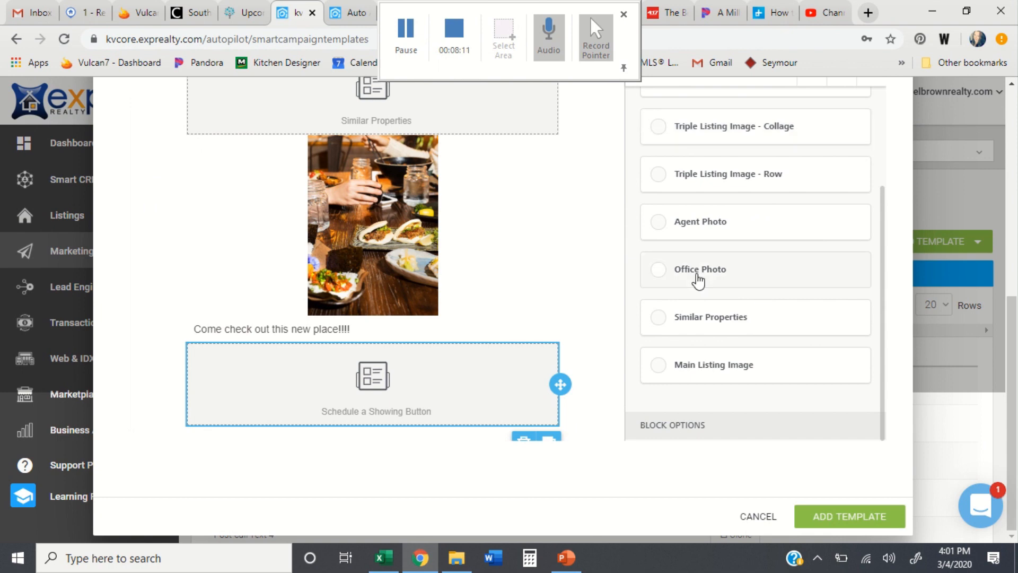
click(683, 233)
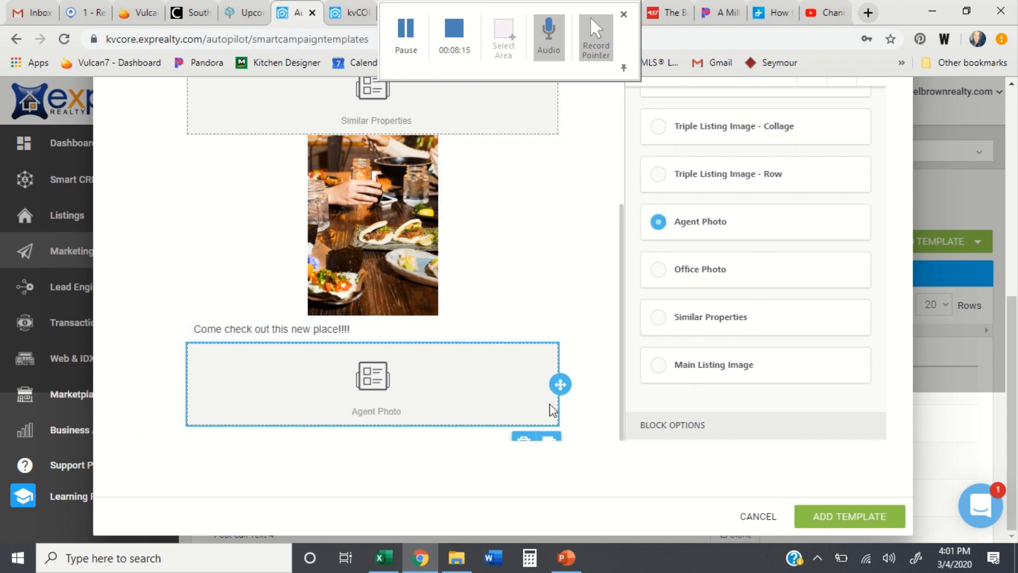
Step: Delete the Agent Photo block and confirm the removal
scroll(538, 371, down, 1)
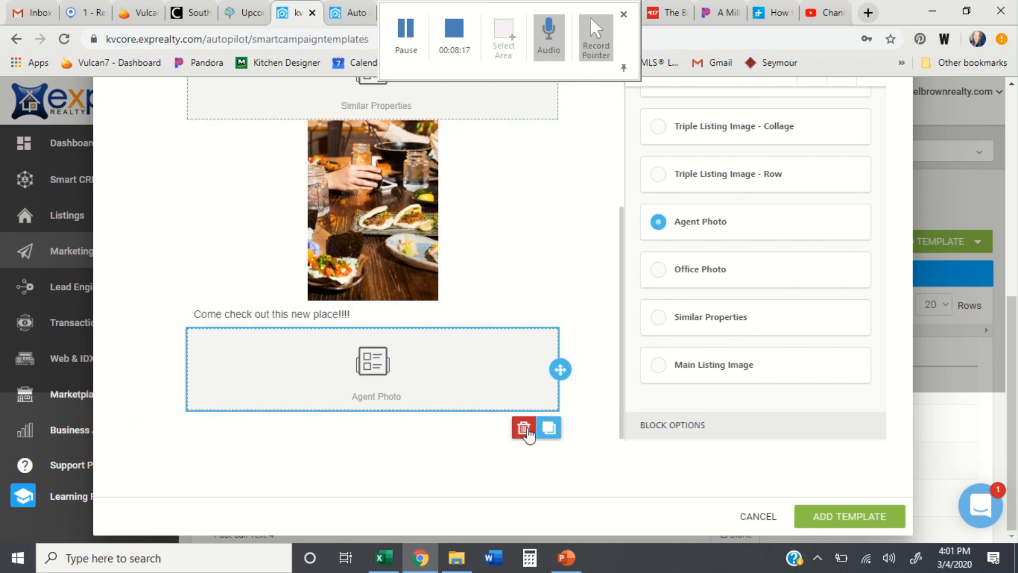
click(525, 430)
click(548, 254)
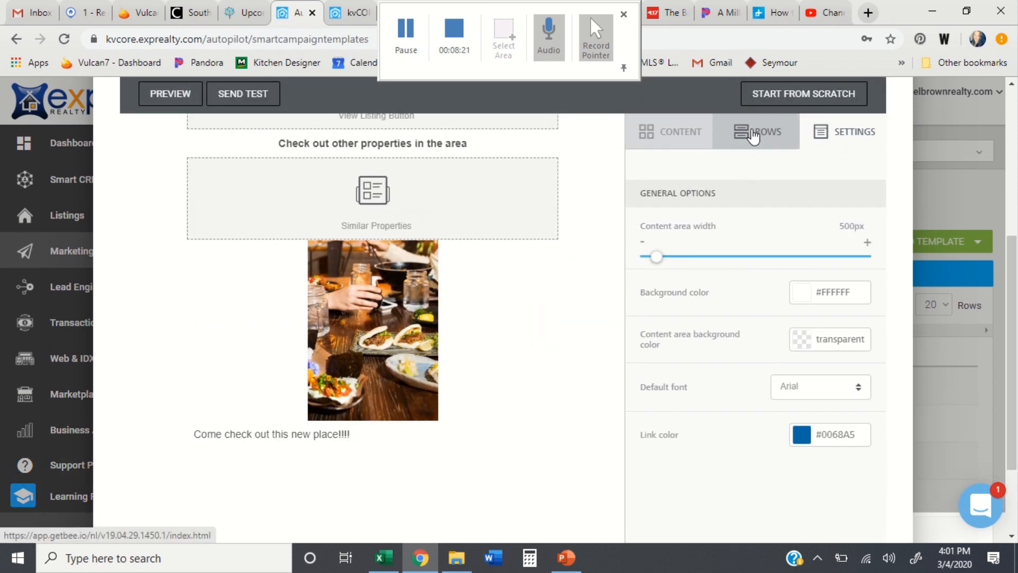
Step: Add a two-column row and a divider line below the restaurant text
click(753, 132)
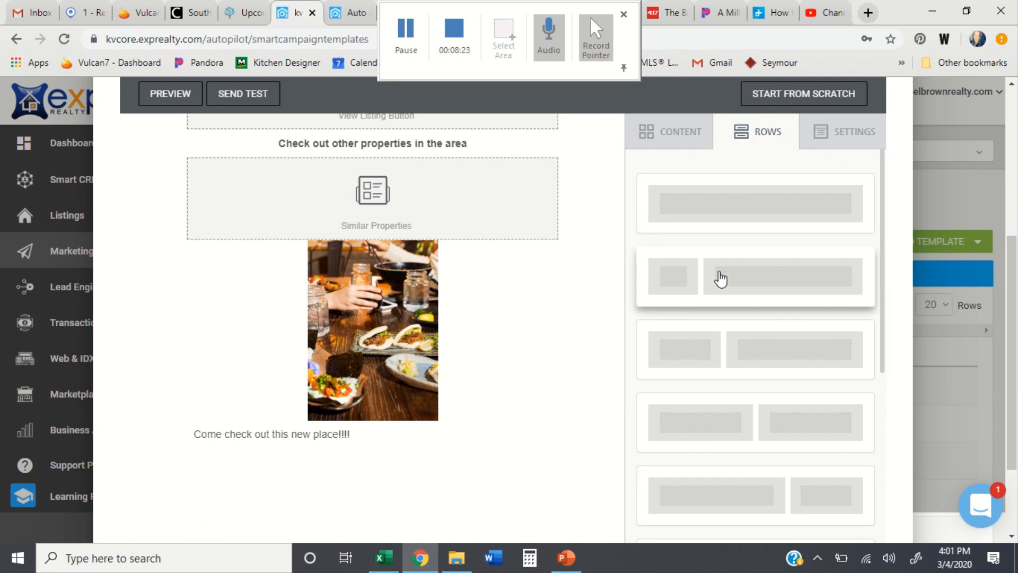
scroll(749, 389, down, 3)
scroll(748, 389, up, 2)
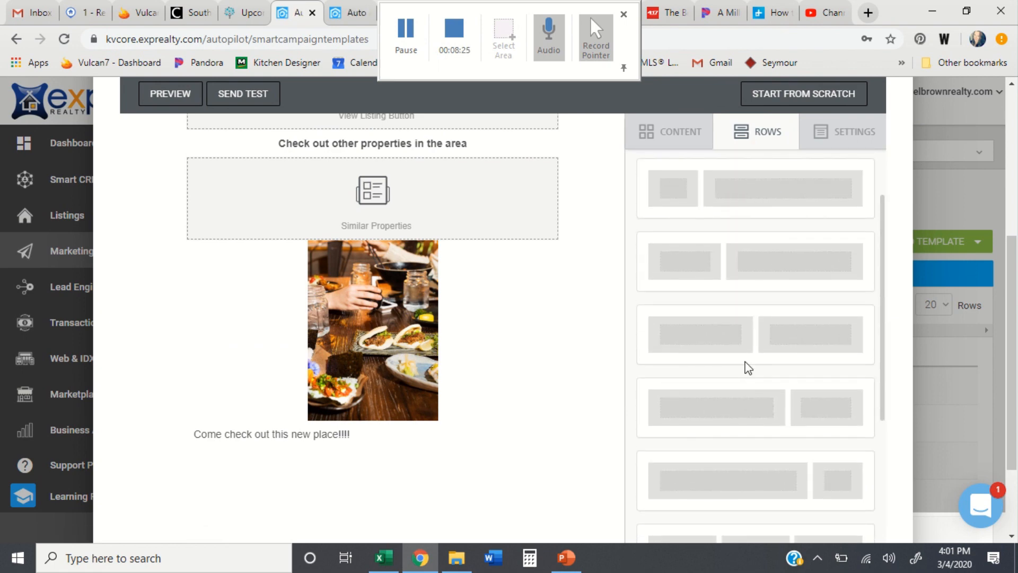
drag(739, 336, 364, 455)
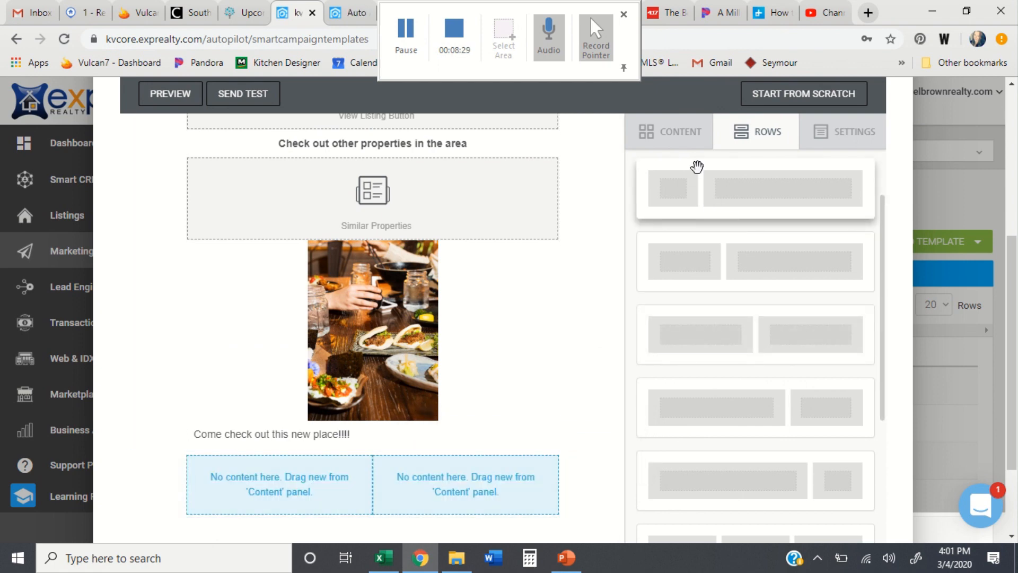
click(683, 149)
drag(671, 300, 348, 454)
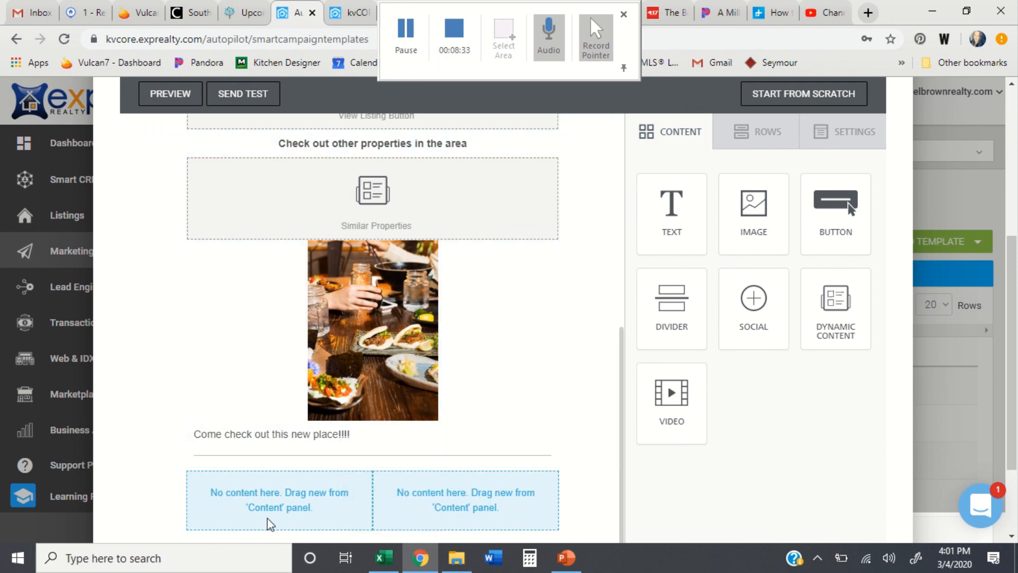
Step: Fill the two columns with dynamic blocks showing Agent Photo and Office Photo
drag(798, 345, 305, 500)
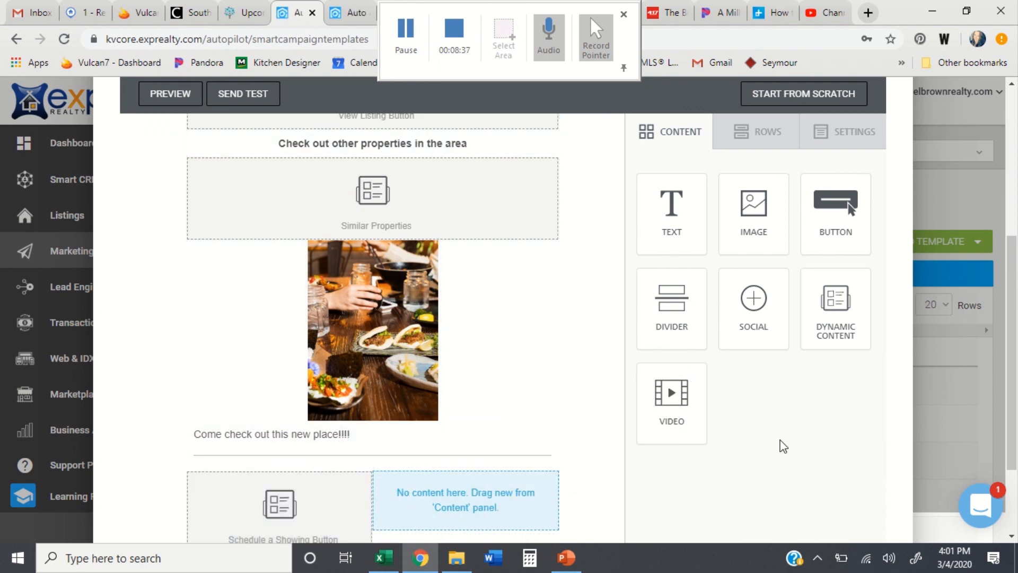
drag(827, 325, 511, 509)
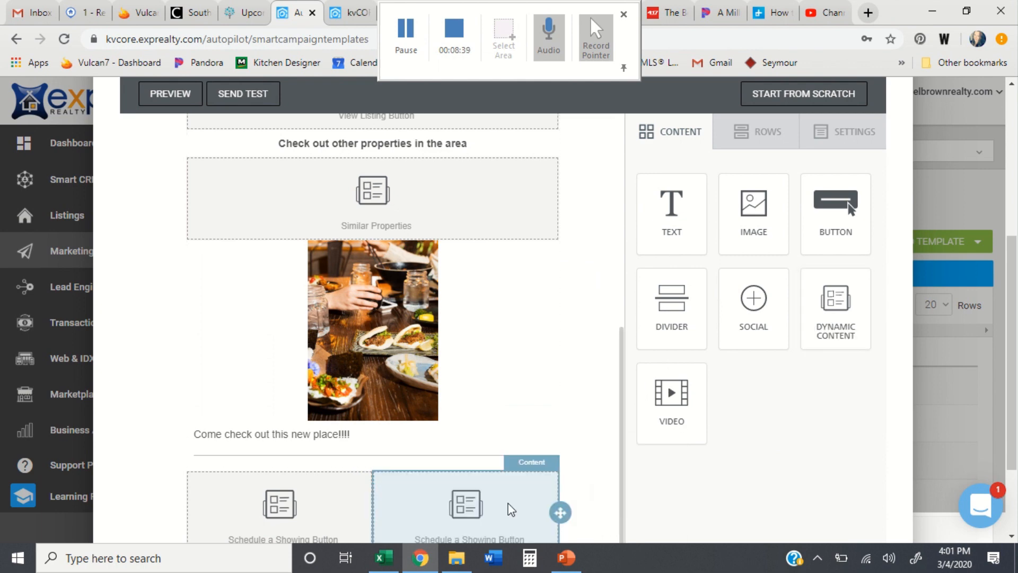
click(289, 510)
scroll(783, 382, down, 5)
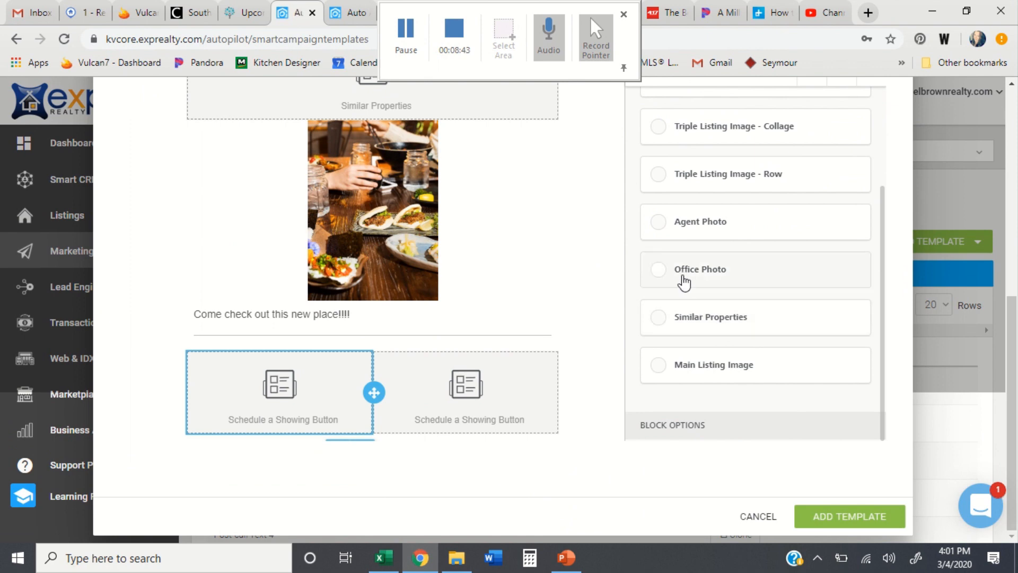
click(660, 233)
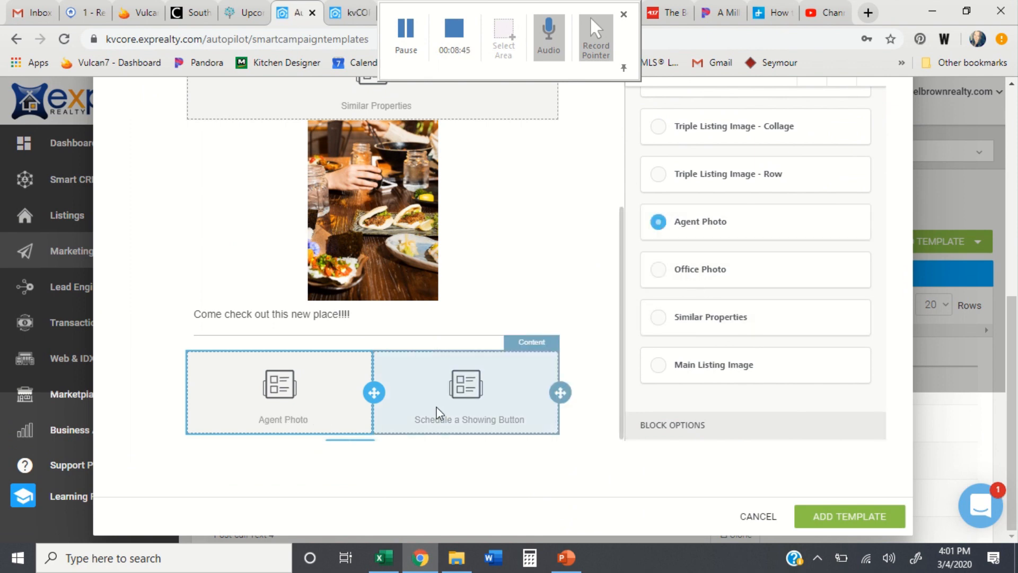
click(483, 377)
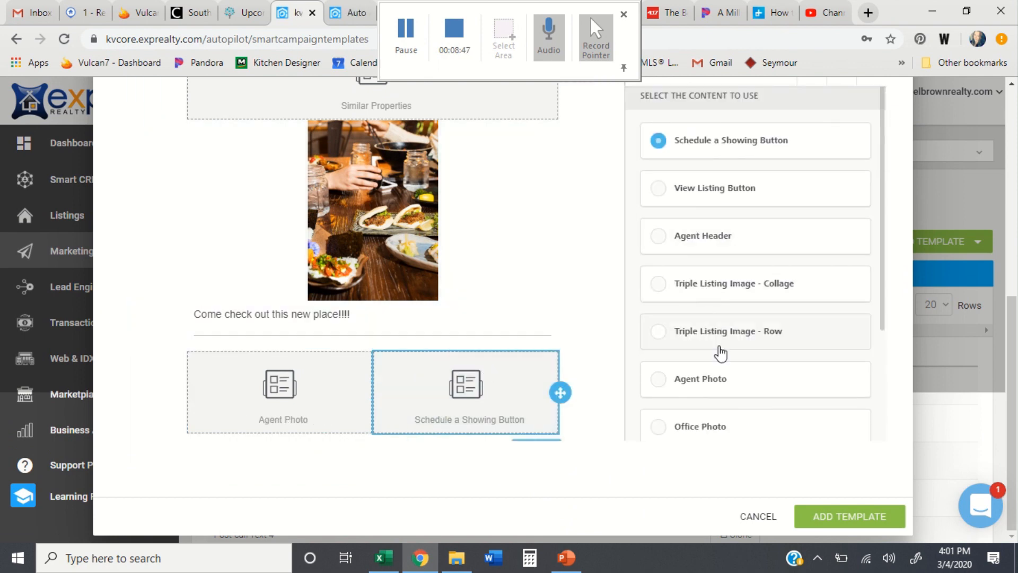
scroll(719, 352, down, 3)
click(697, 269)
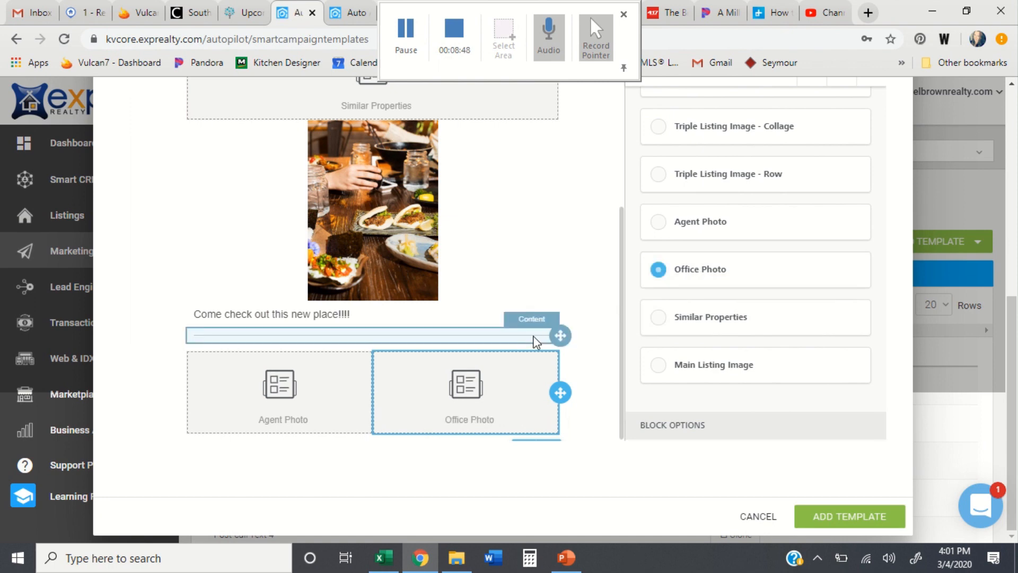
scroll(585, 236, up, 10)
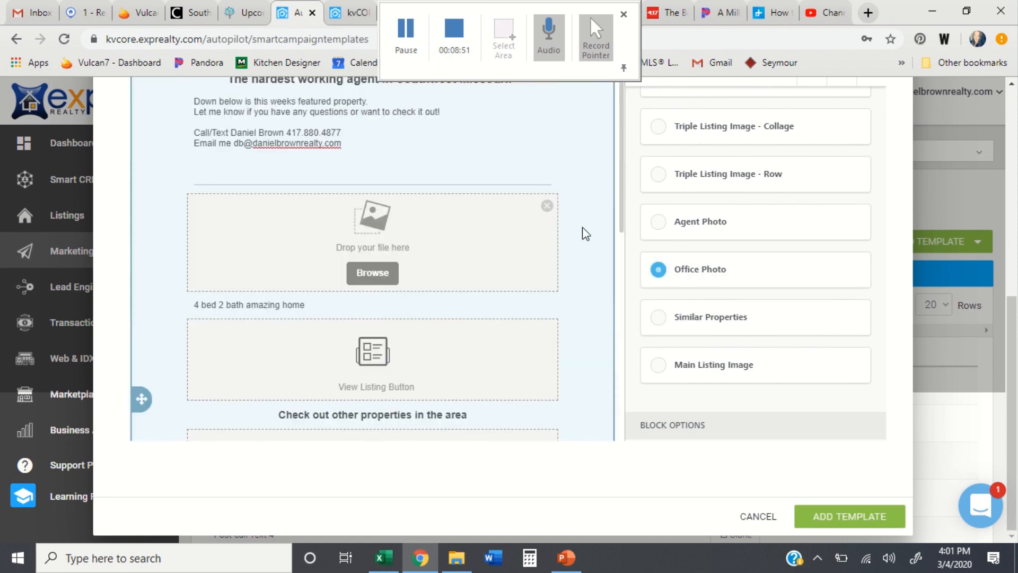
scroll(585, 234, up, 3)
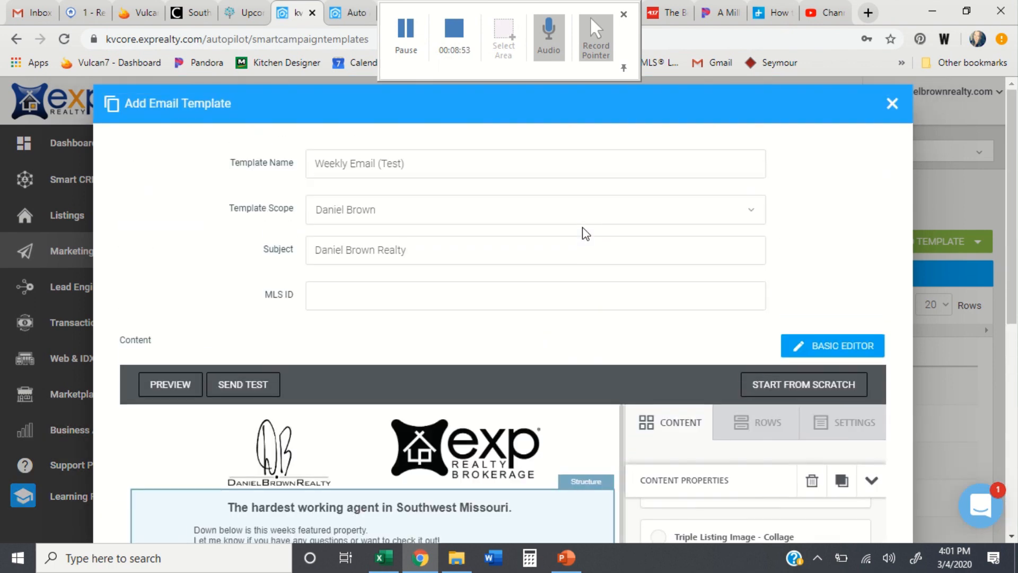
click(351, 298)
key(ctrl+v)
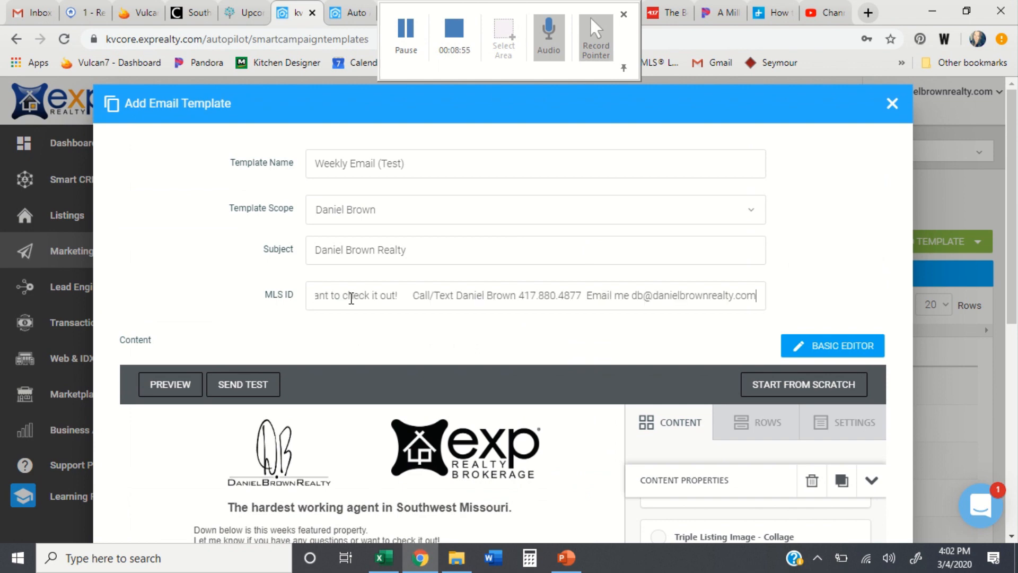
key(BackSpace)
key(BackSpace)
key(BackSpace)
key(BackSpace)
key(BackSpace)
key(BackSpace)
key(BackSpace)
key(BackSpace)
key(BackSpace)
key(BackSpace)
key(BackSpace)
key(BackSpace)
key(BackSpace)
key(BackSpace)
key(BackSpace)
key(BackSpace)
key(BackSpace)
key(BackSpace)
key(BackSpace)
key(BackSpace)
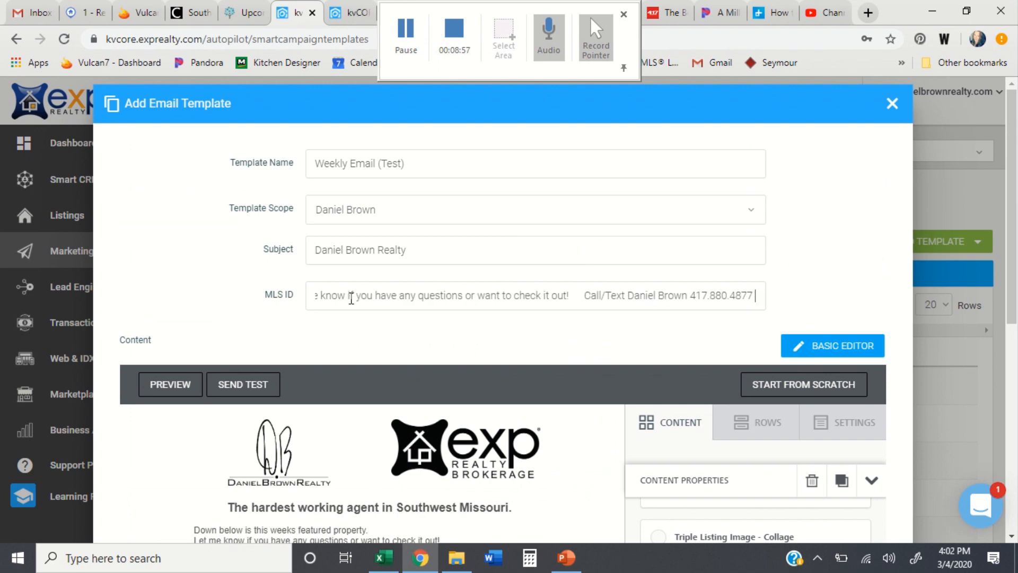
key(BackSpace)
key(BackSpace)
key(BackSpace)
key(BackSpace)
key(BackSpace)
key(BackSpace)
key(BackSpace)
key(BackSpace)
key(BackSpace)
key(BackSpace)
key(BackSpace)
key(BackSpace)
key(BackSpace)
key(BackSpace)
key(BackSpace)
key(BackSpace)
key(BackSpace)
key(BackSpace)
key(BackSpace)
key(BackSpace)
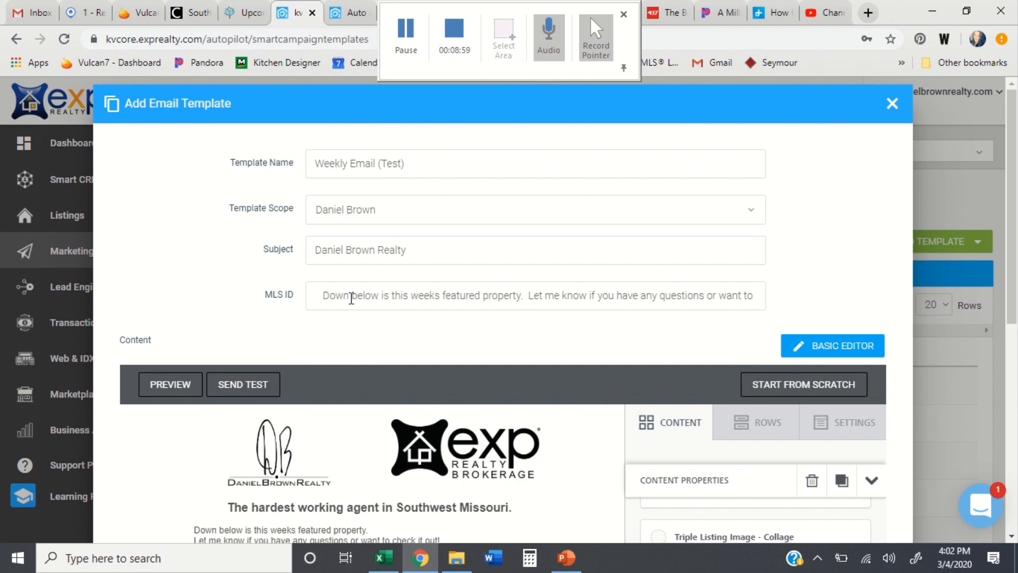
drag(351, 298, 679, 355)
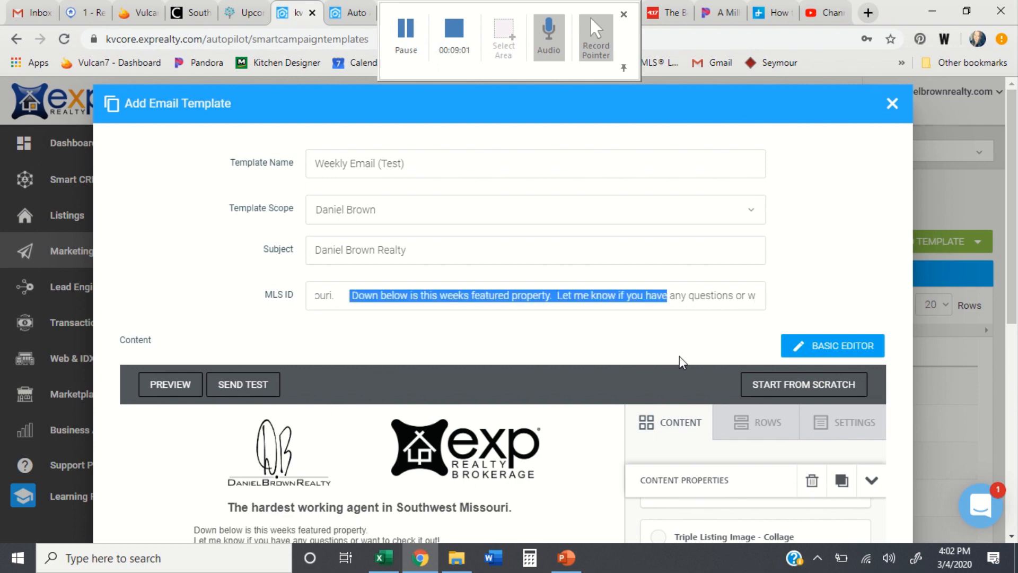
key(BackSpace)
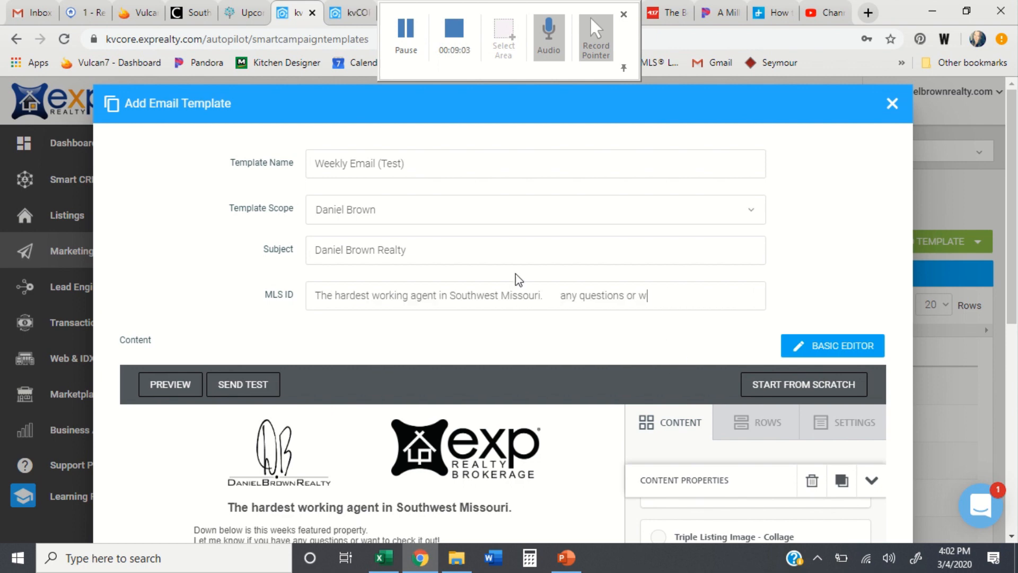
key(ctrl+a)
key(BackSpace)
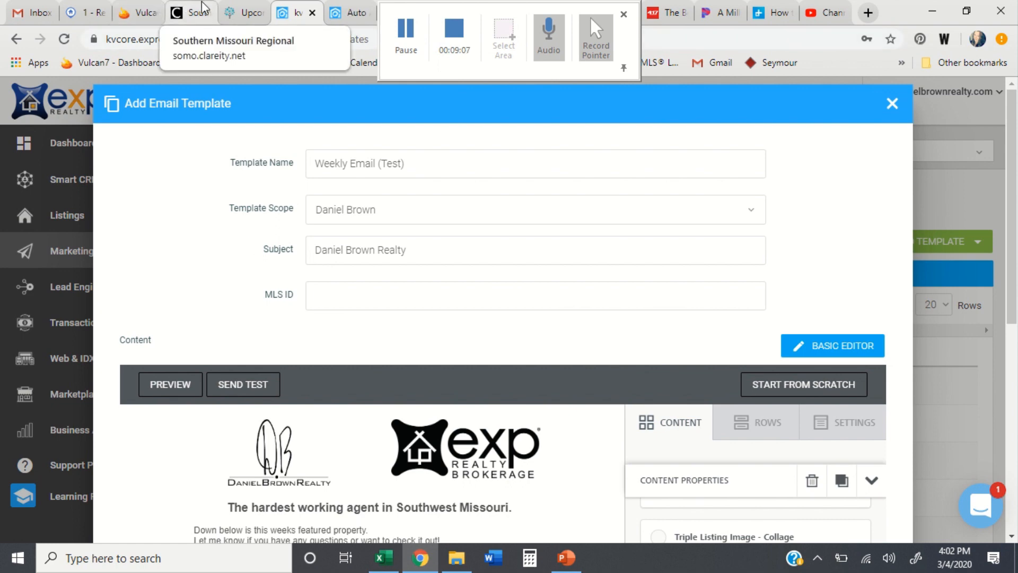
click(88, 7)
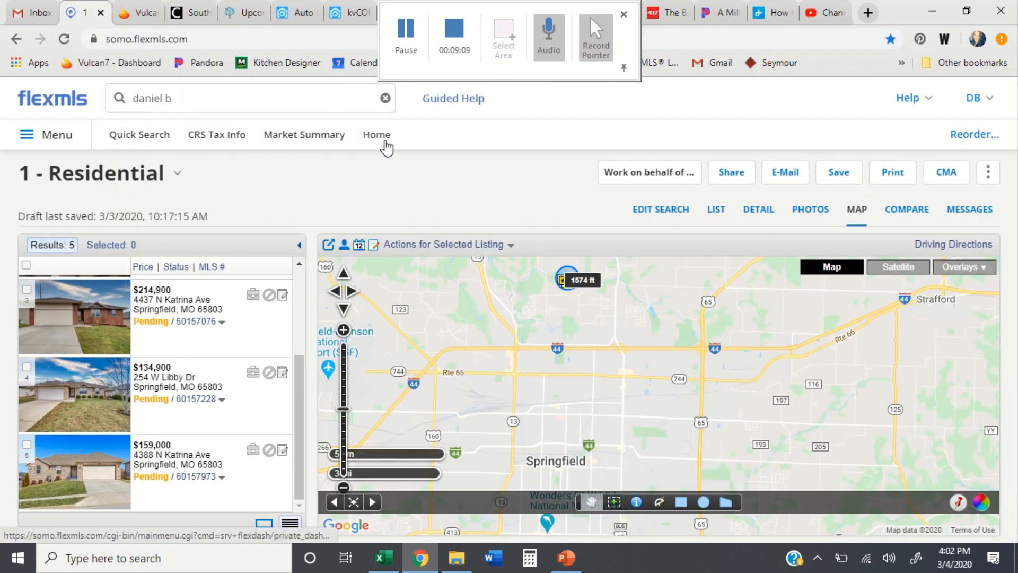
click(108, 311)
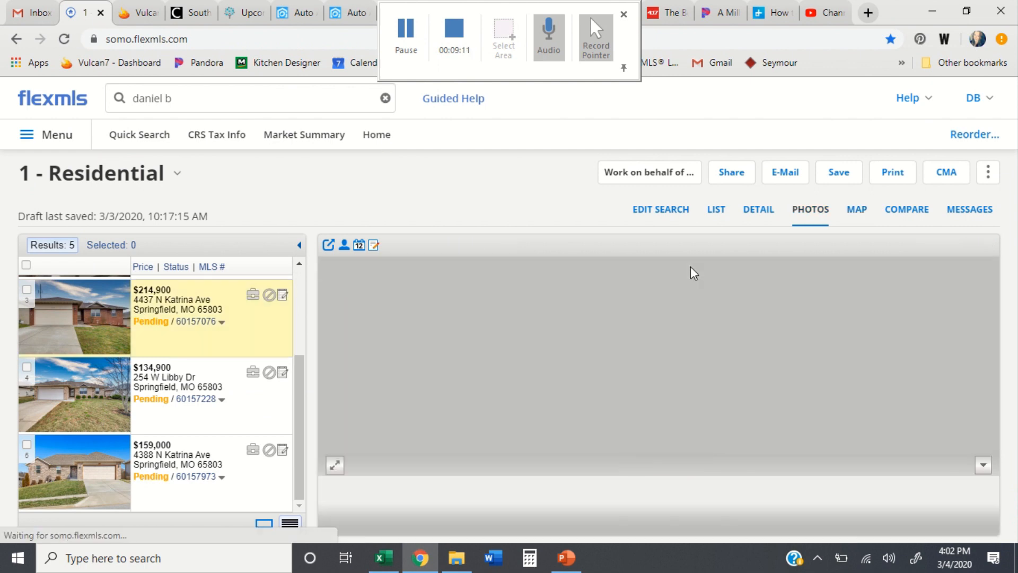
click(757, 209)
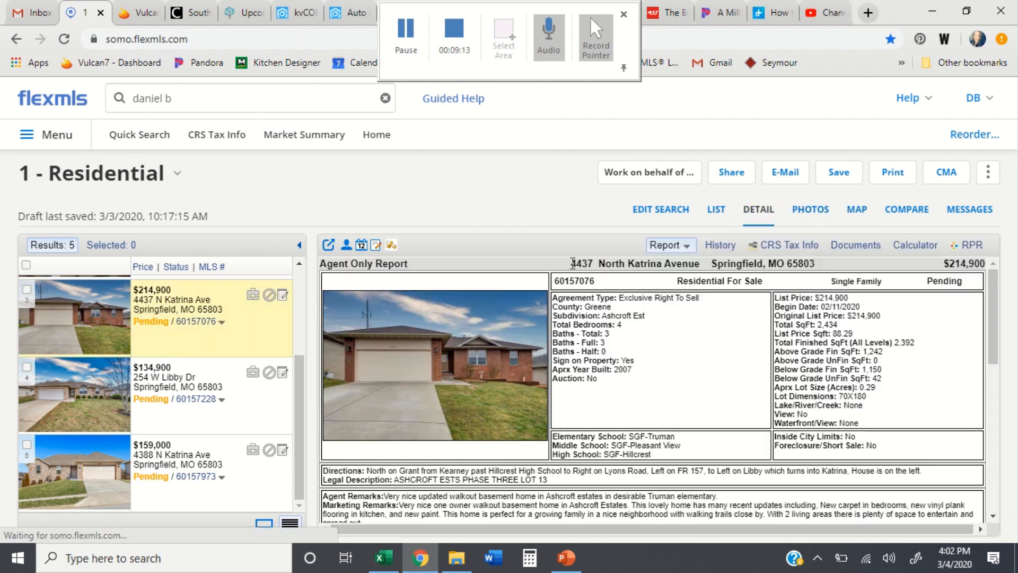
drag(594, 279, 559, 280)
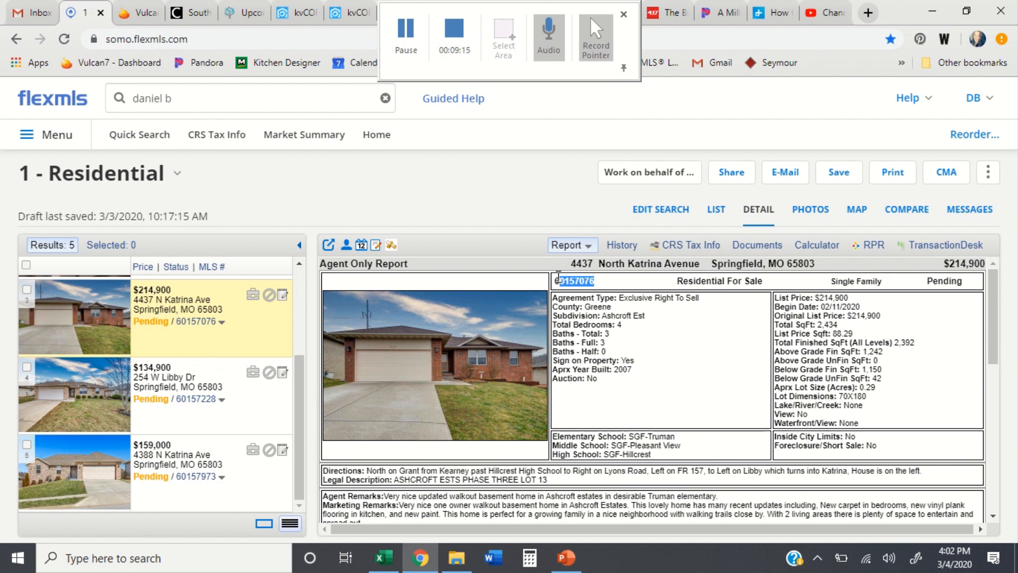
Step: Back in the Weekly Email (Test) template, paste MLS ID 60157076 into the MLS ID field and review the email body
click(305, 8)
click(333, 306)
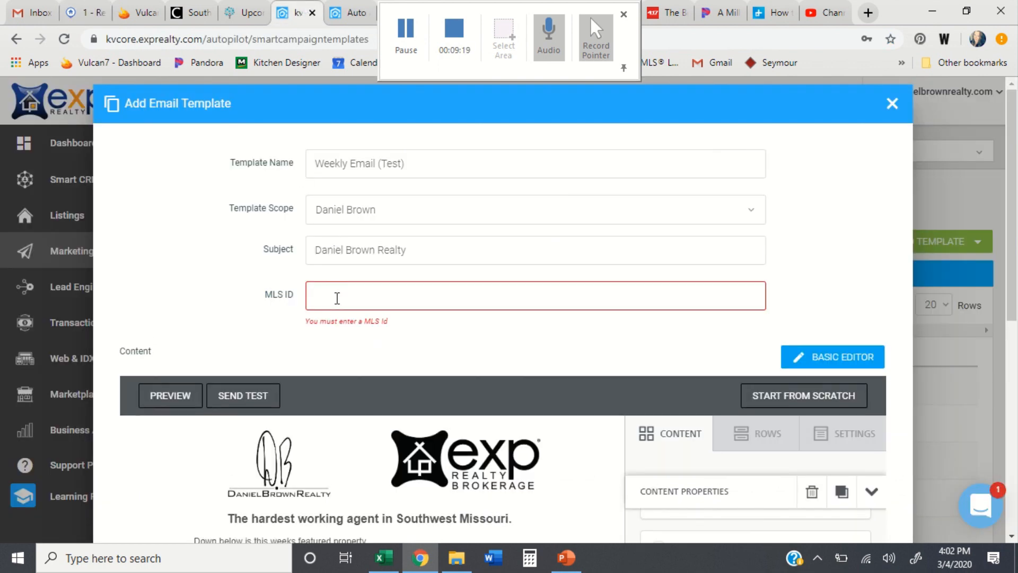
text(60157076)
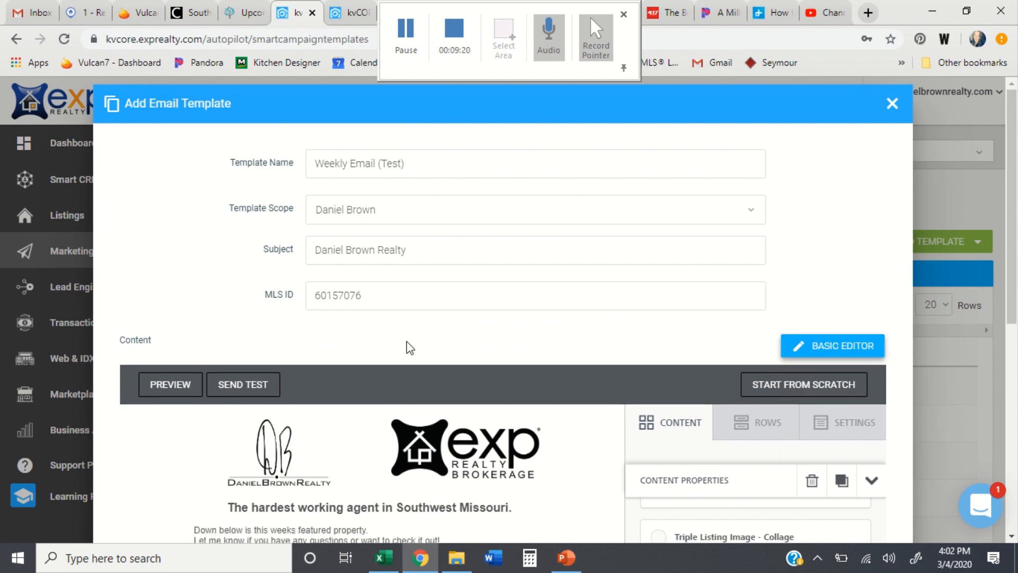
scroll(578, 307, down, 6)
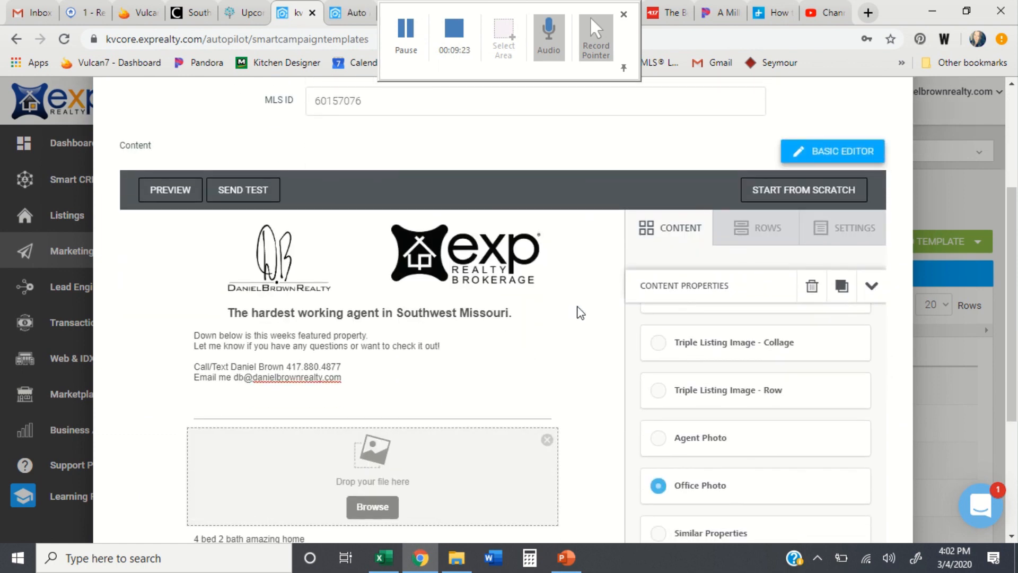
scroll(508, 377, down, 5)
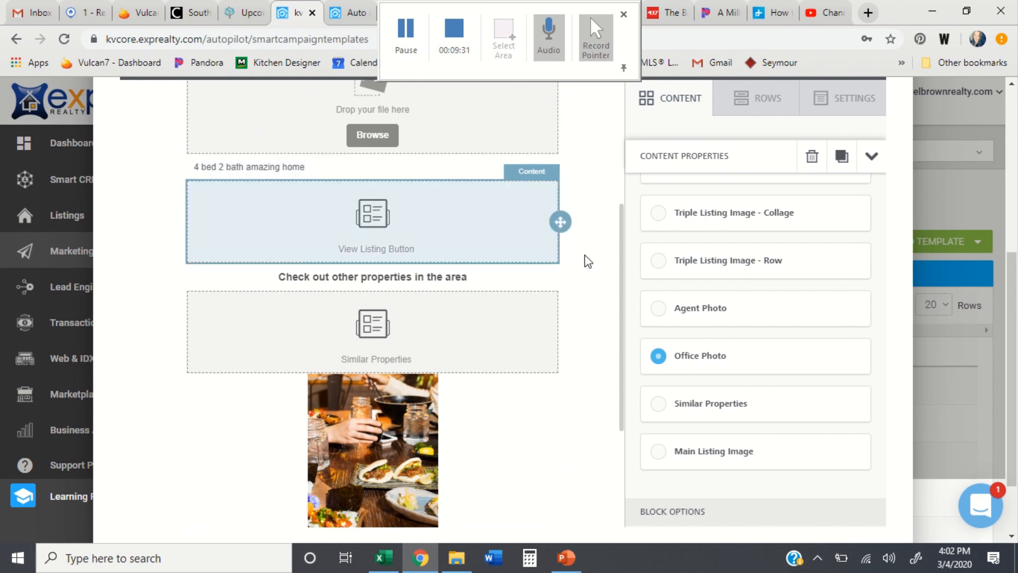
scroll(612, 237, up, 1)
scroll(612, 237, up, 10)
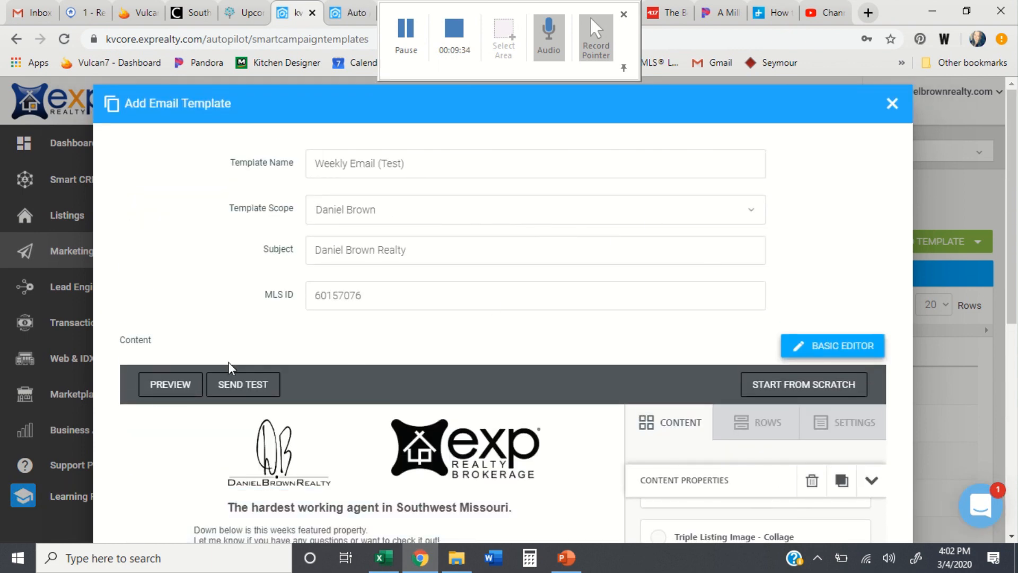
click(183, 387)
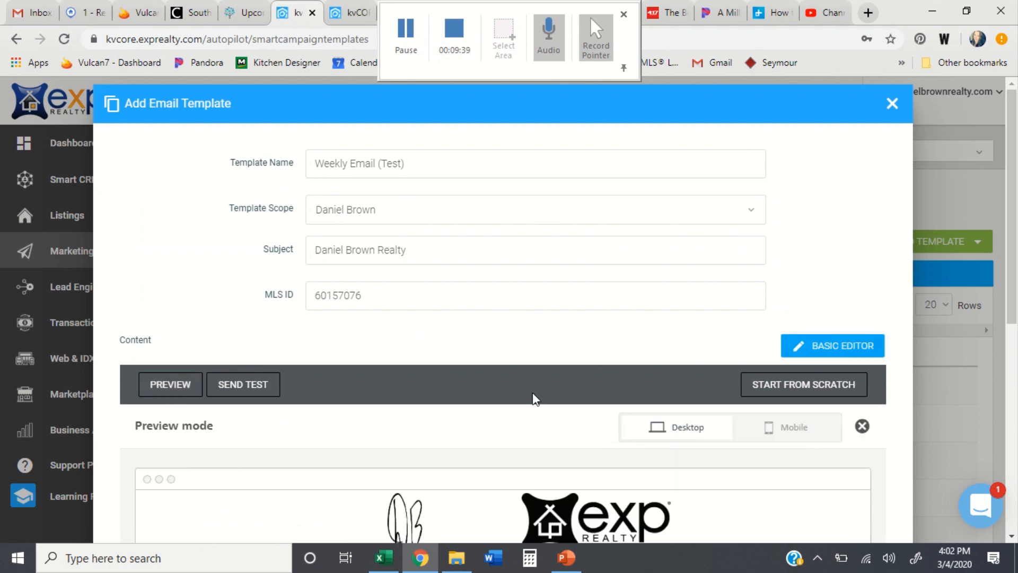
scroll(533, 392, down, 8)
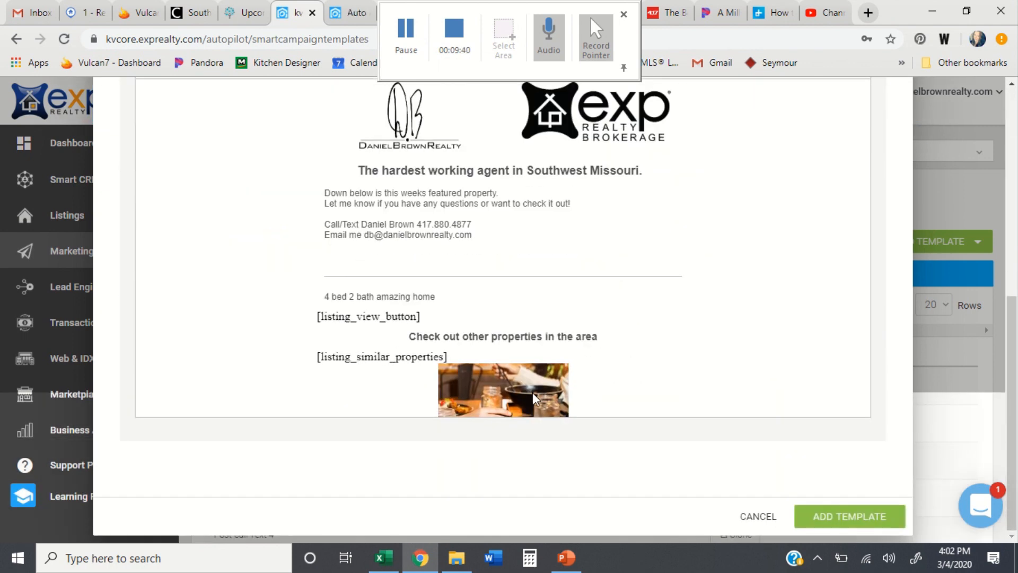
scroll(775, 321, down, 3)
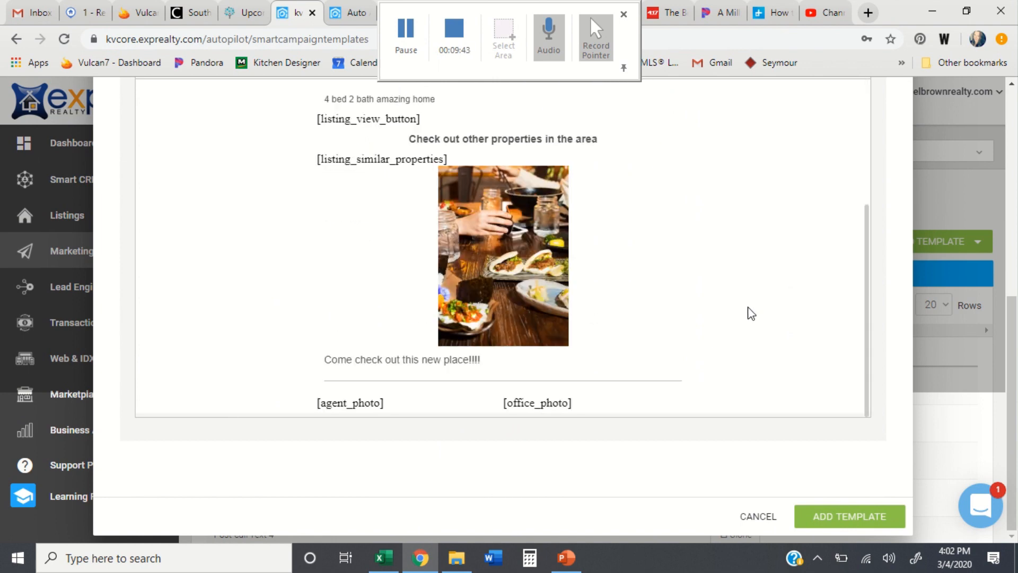
scroll(265, 218, up, 1)
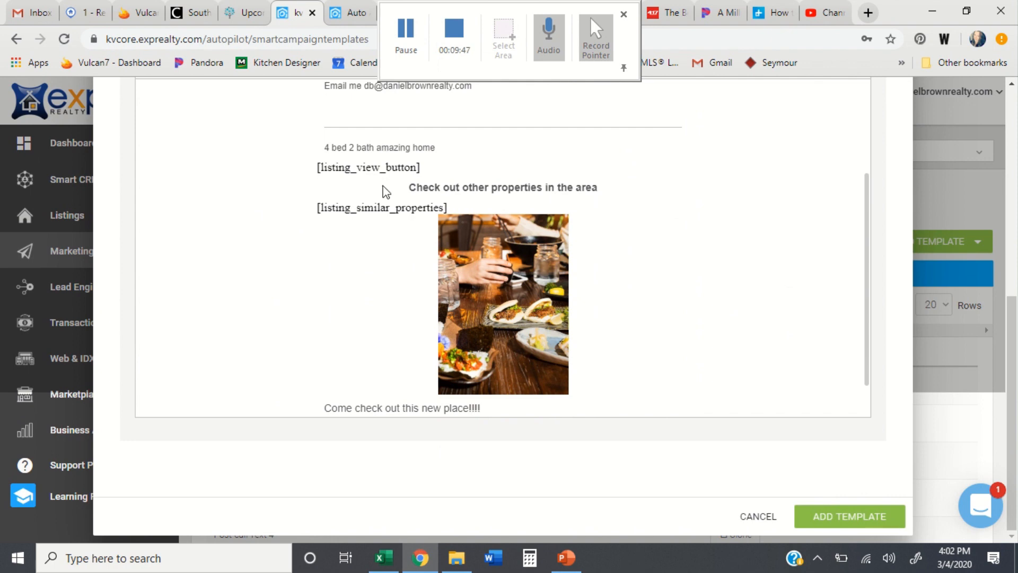
scroll(281, 232, up, 8)
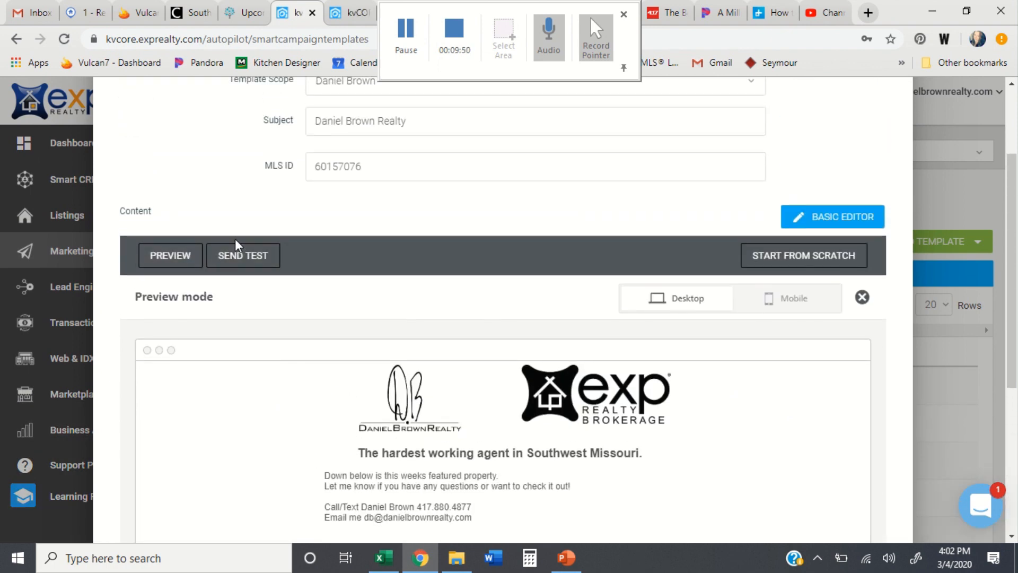
click(774, 297)
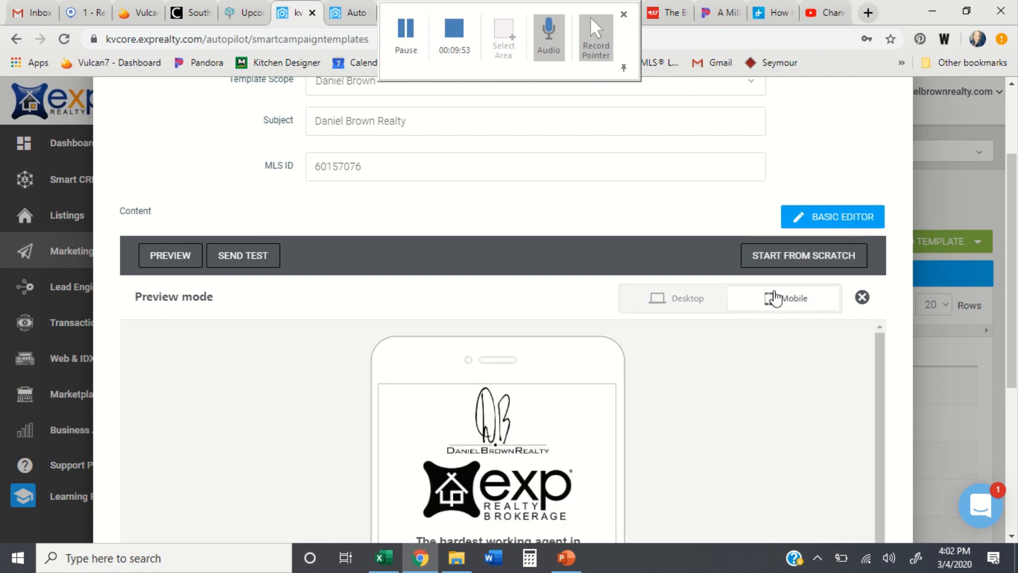
scroll(737, 499, down, 2)
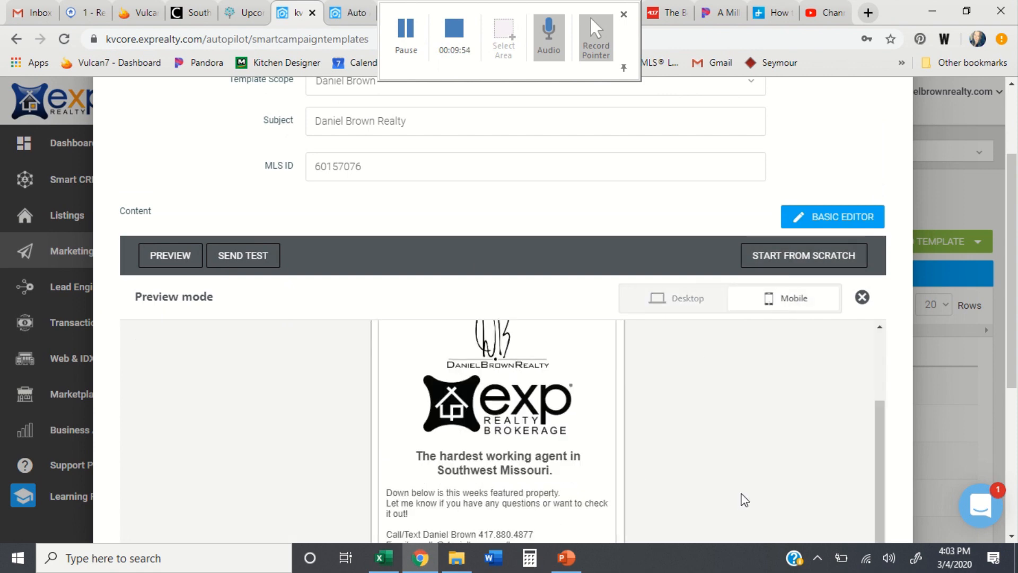
click(862, 297)
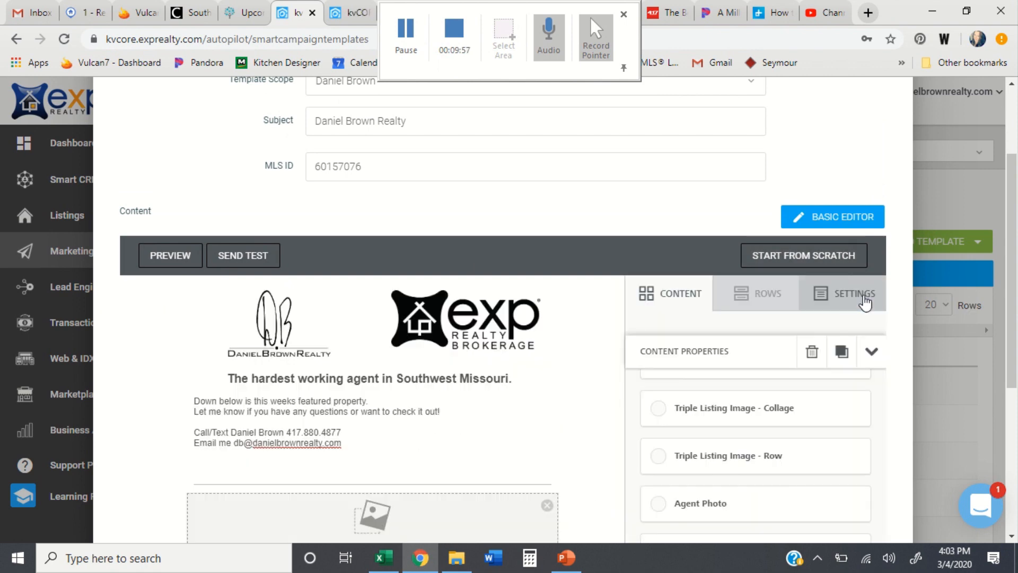
Step: Close the unsaved Weekly Email (Test) draft, confirming with 'Yes, close!'
scroll(577, 398, down, 6)
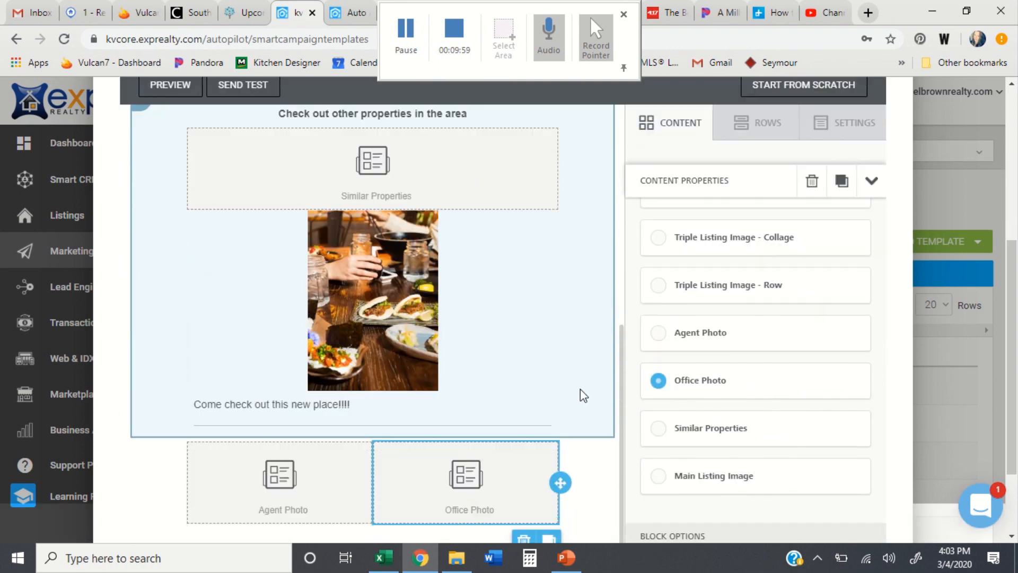
scroll(750, 352, down, 5)
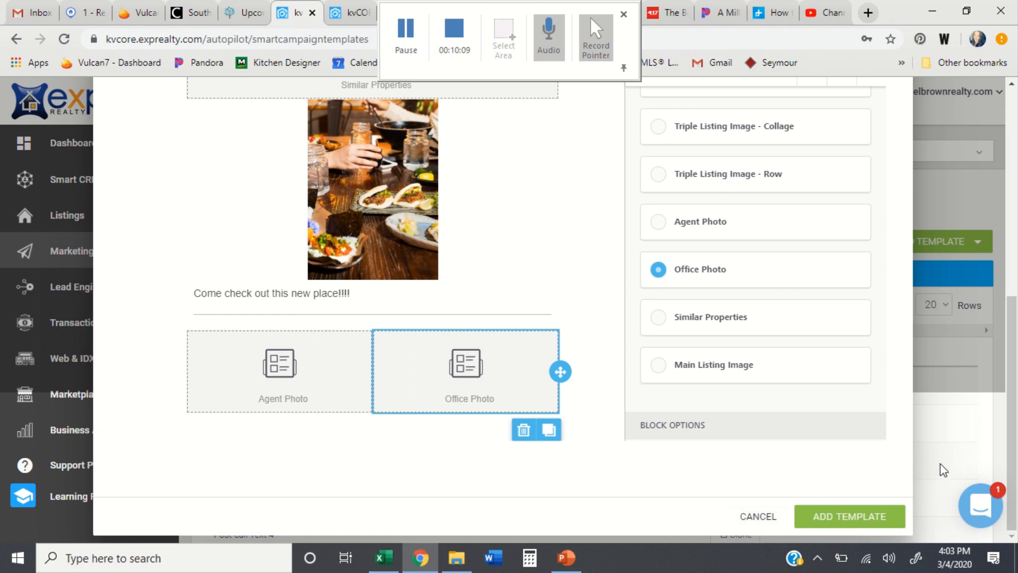
scroll(940, 464, up, 8)
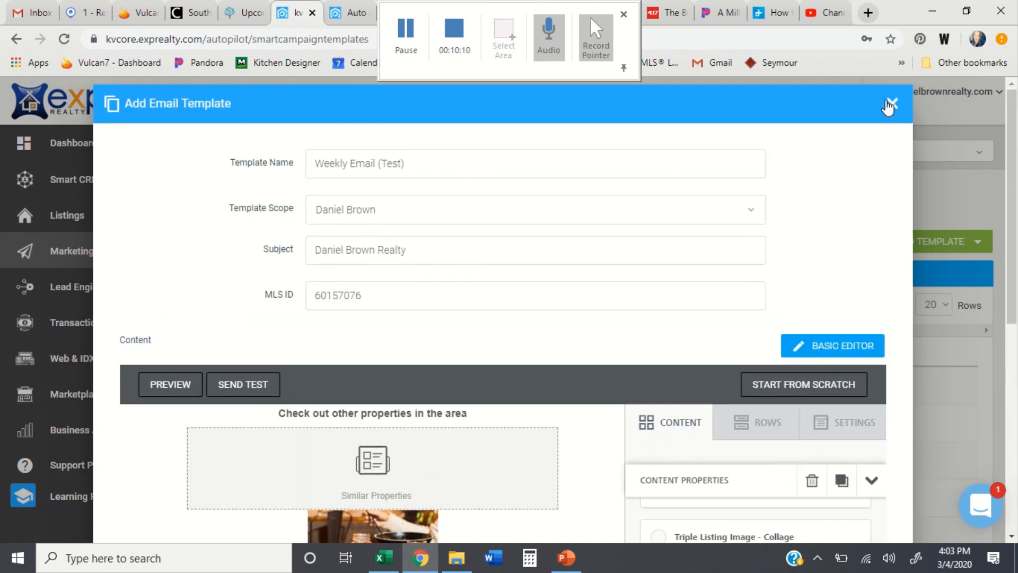
click(889, 106)
click(448, 407)
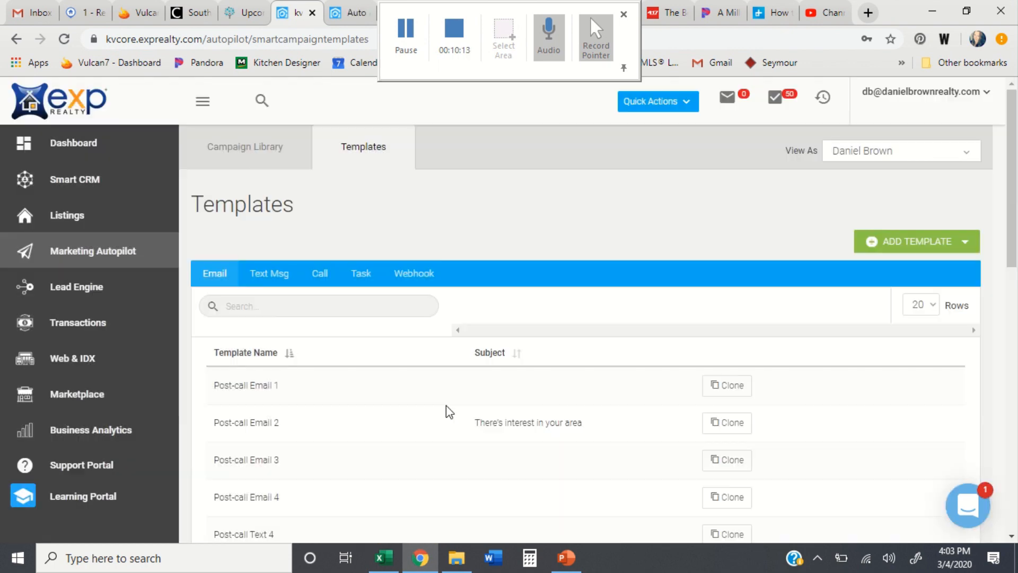
Step: From Marketing Autopilot, go to Scheduled Mass Emails and start a new scheduled email
click(33, 265)
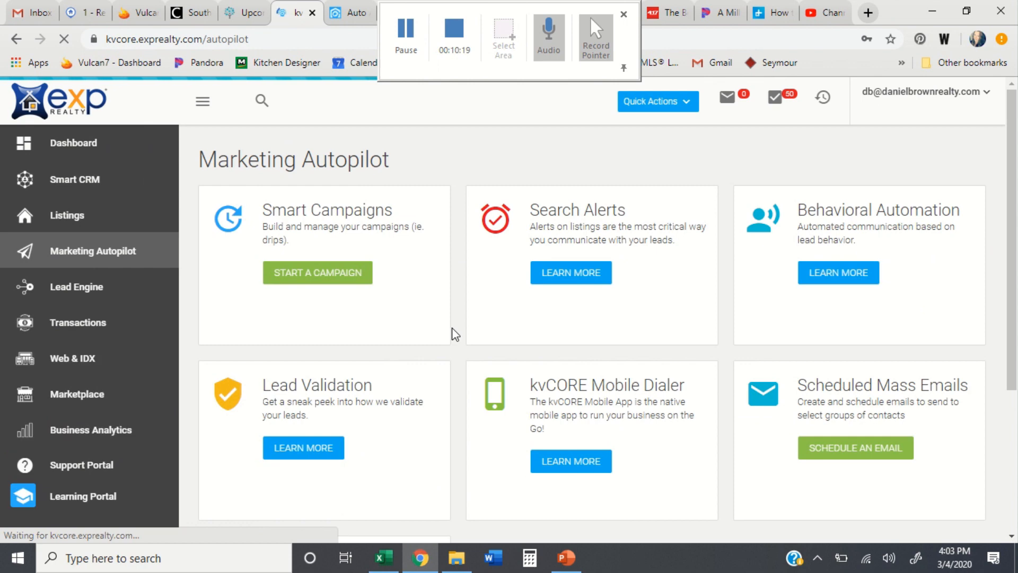
click(865, 457)
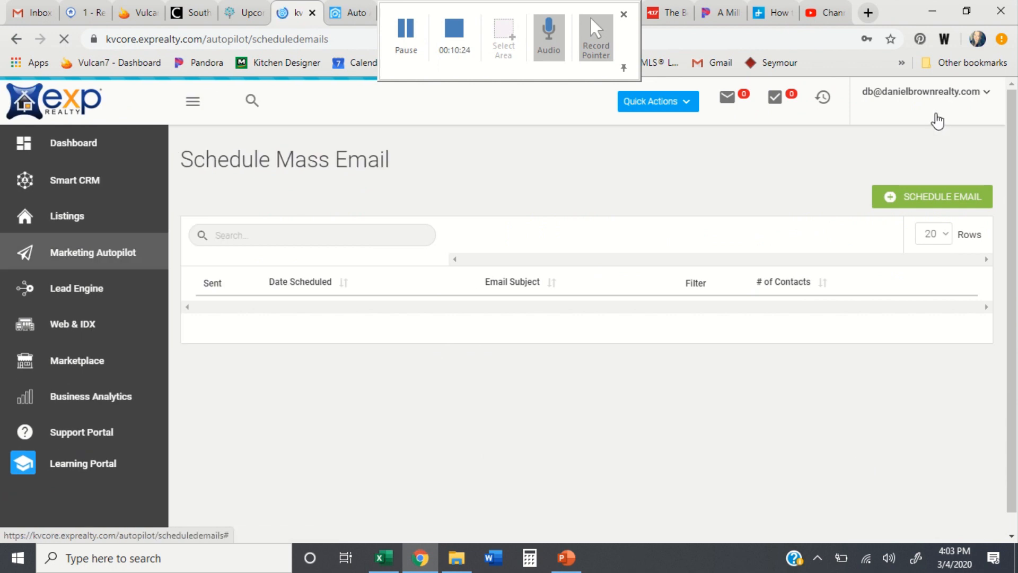
click(888, 200)
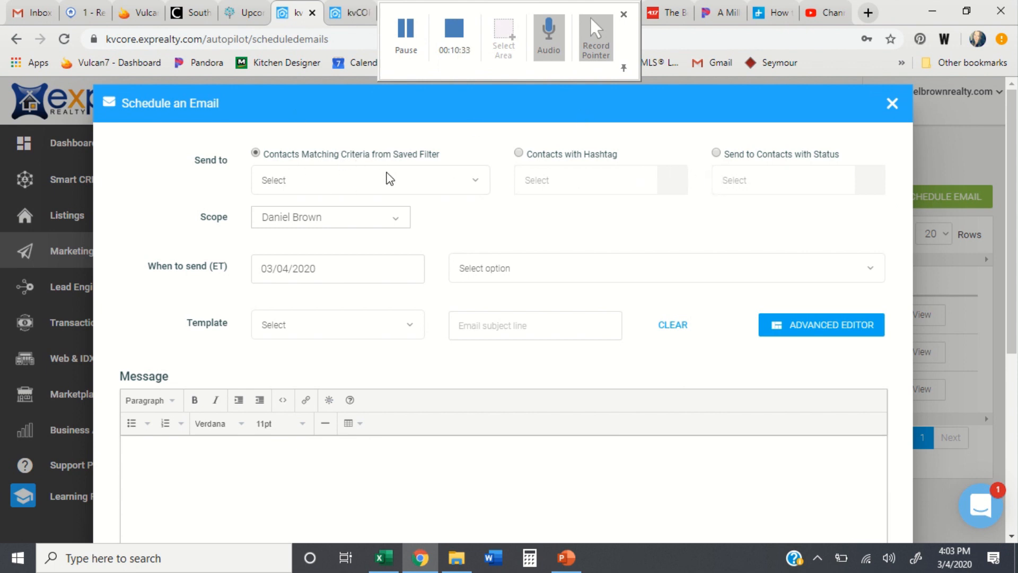
Step: Send to Contacts with Hashtag, choosing the expleads and v7 hashtags
click(518, 150)
click(533, 175)
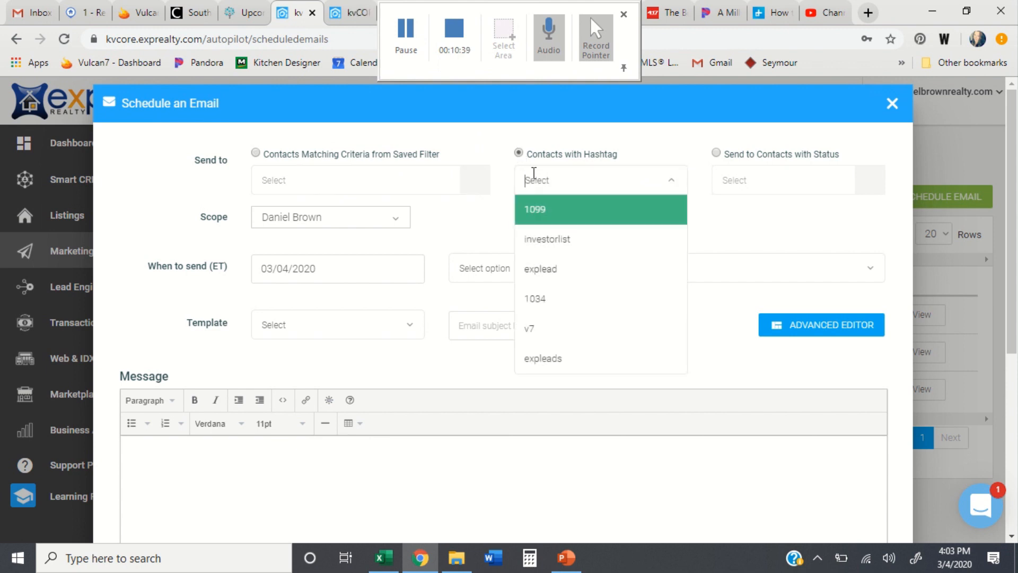
click(557, 355)
click(675, 186)
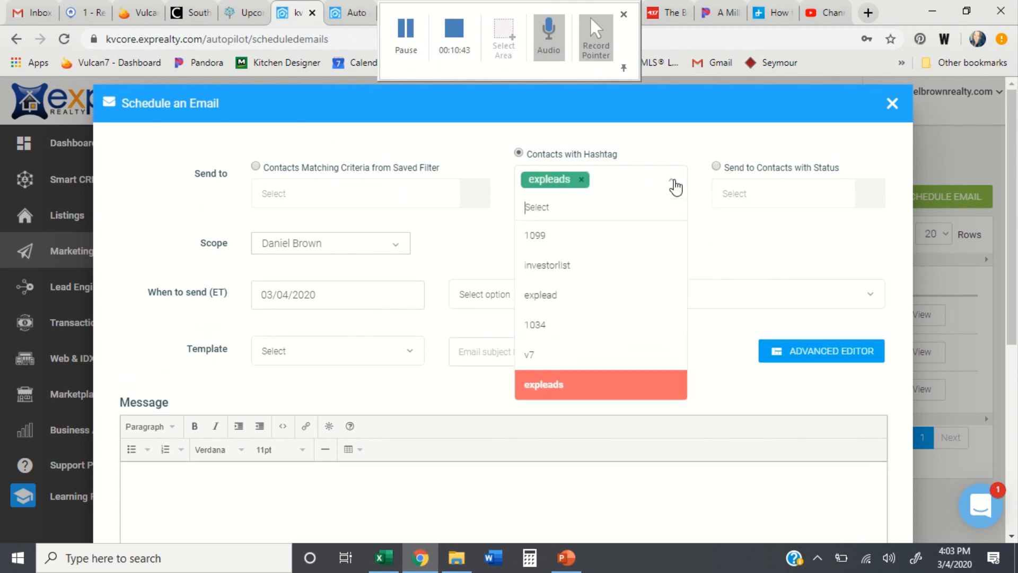
click(546, 353)
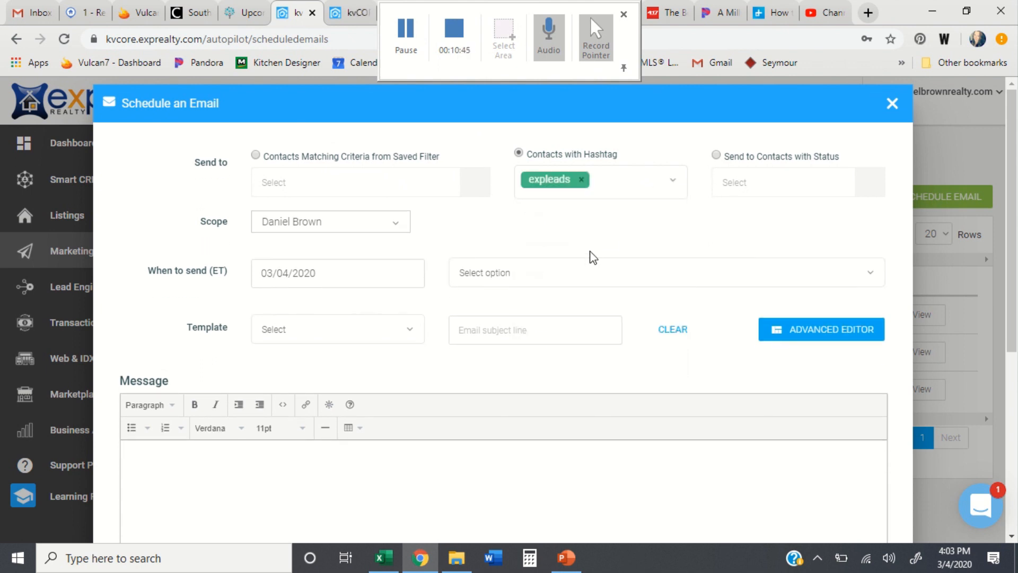
click(671, 187)
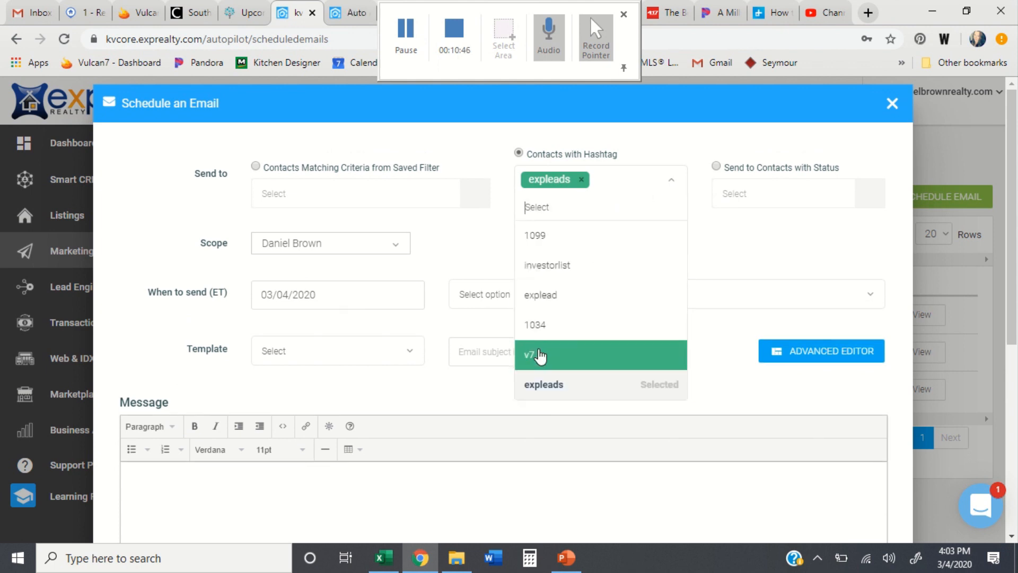
click(540, 355)
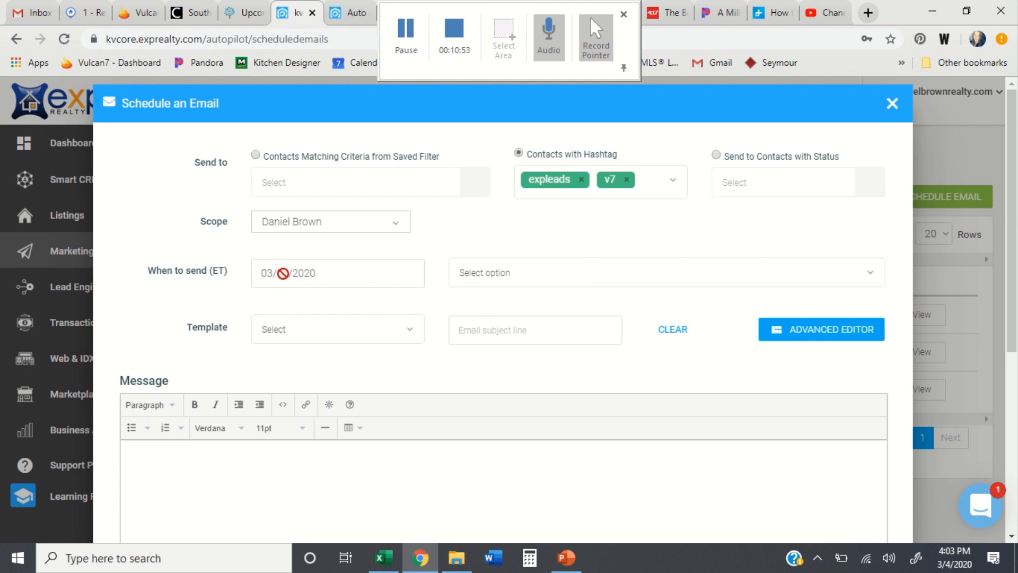
Step: Search templates for 'weekly' and select the Weekly Newsletter template
click(484, 272)
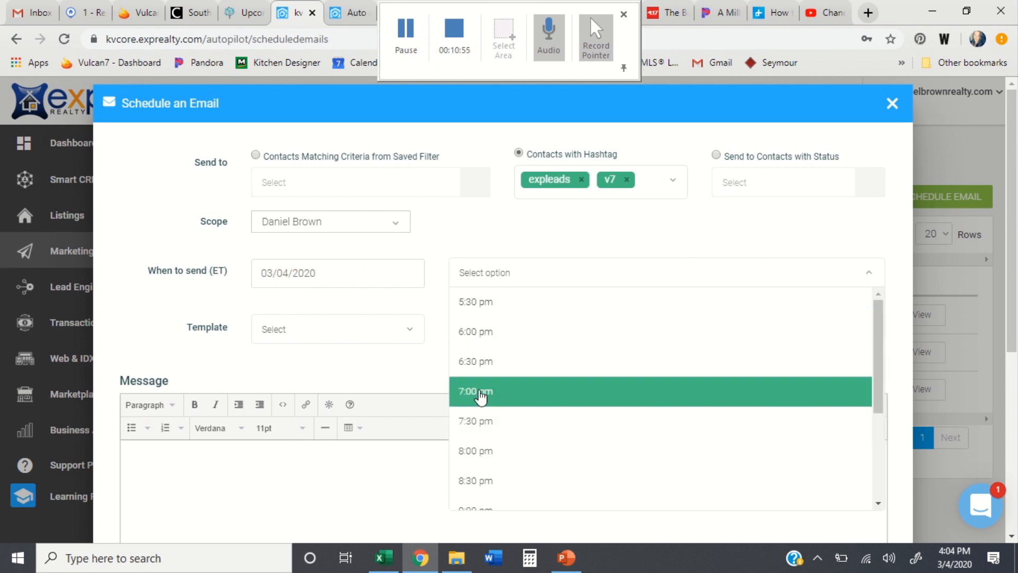
click(489, 334)
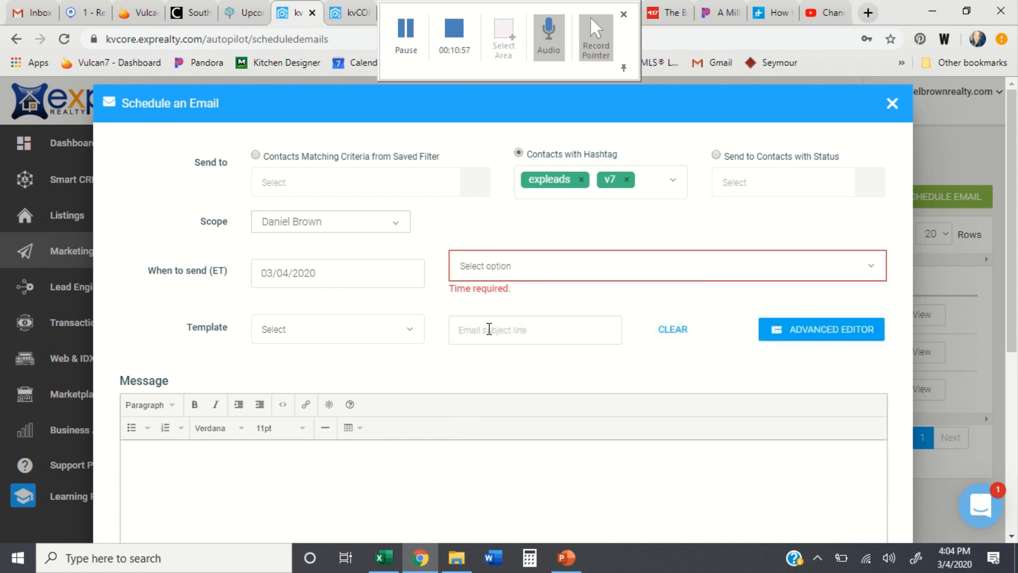
click(269, 328)
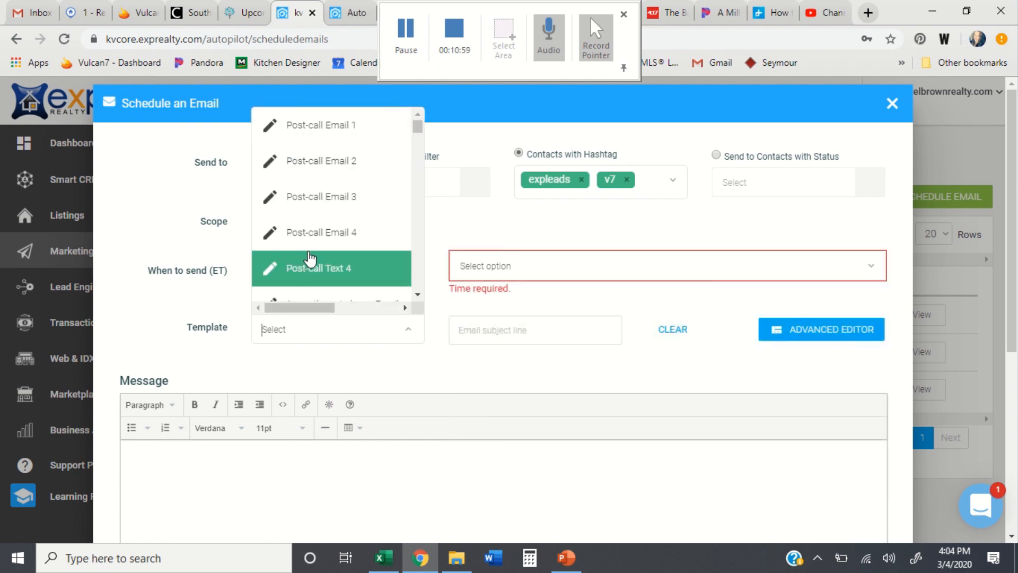
text(weekl)
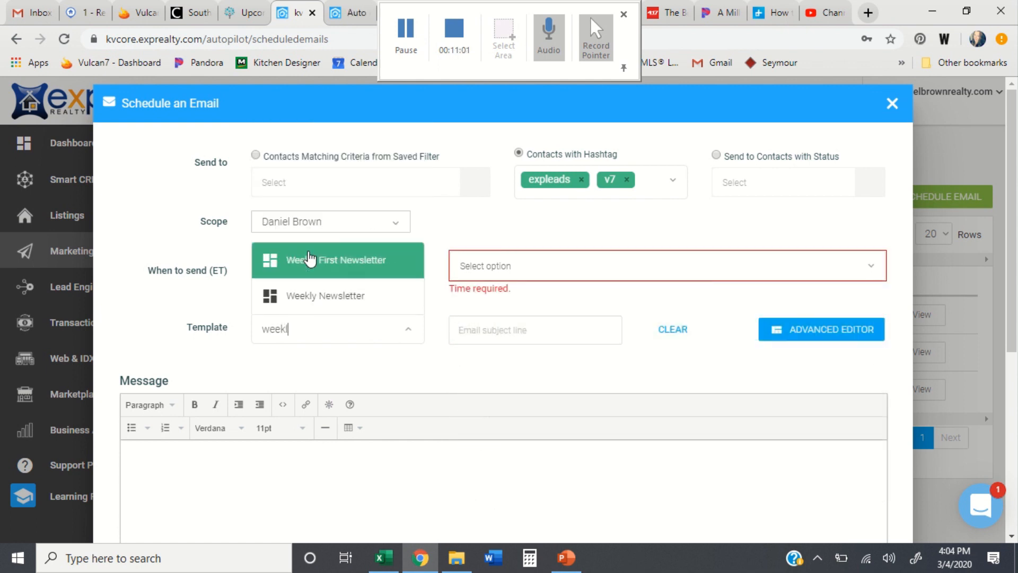
text(y)
click(324, 304)
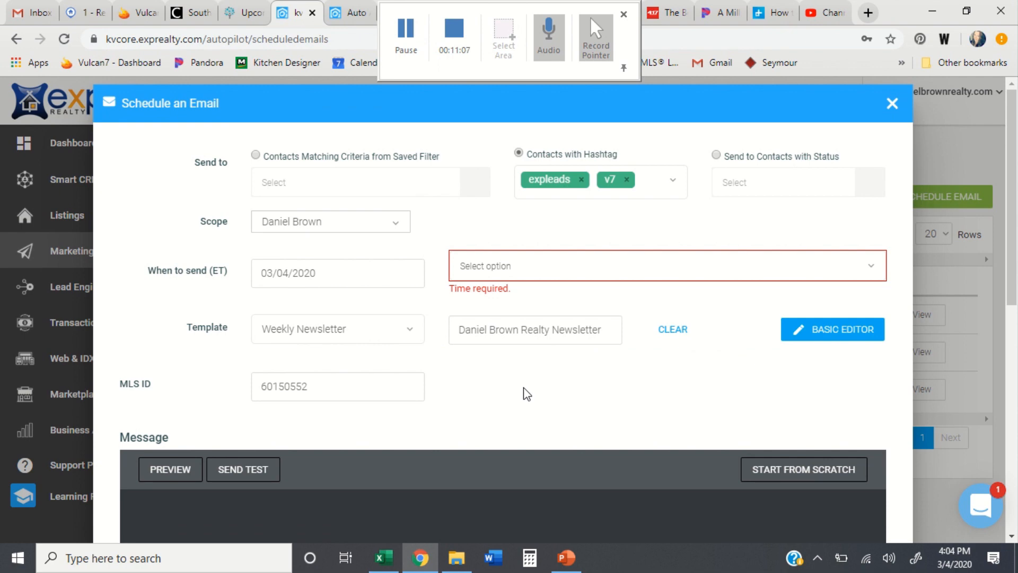
Step: Find the YouTube video block above the listing photos caption, select it and delete it
scroll(525, 381, down, 3)
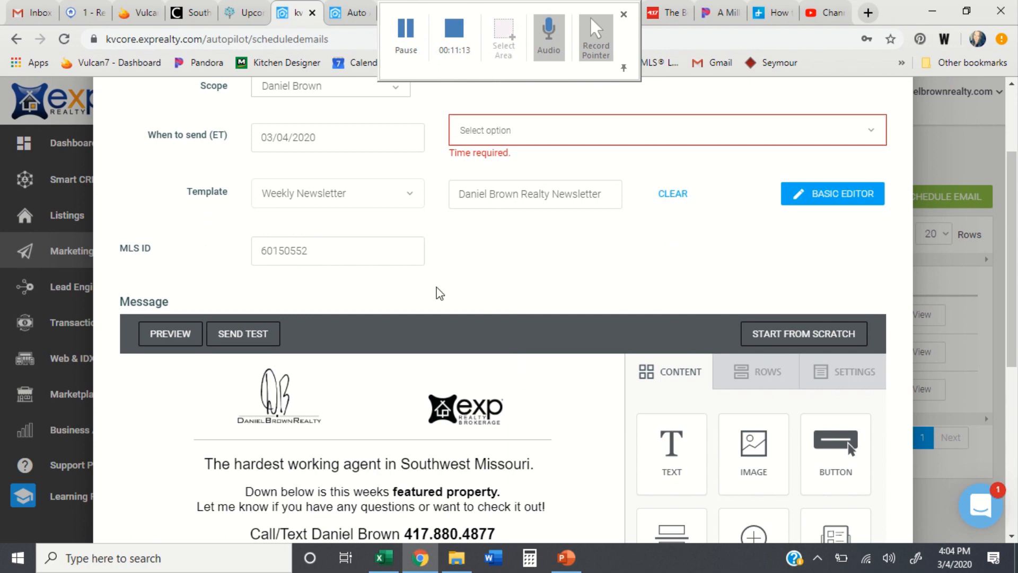
scroll(457, 287, down, 5)
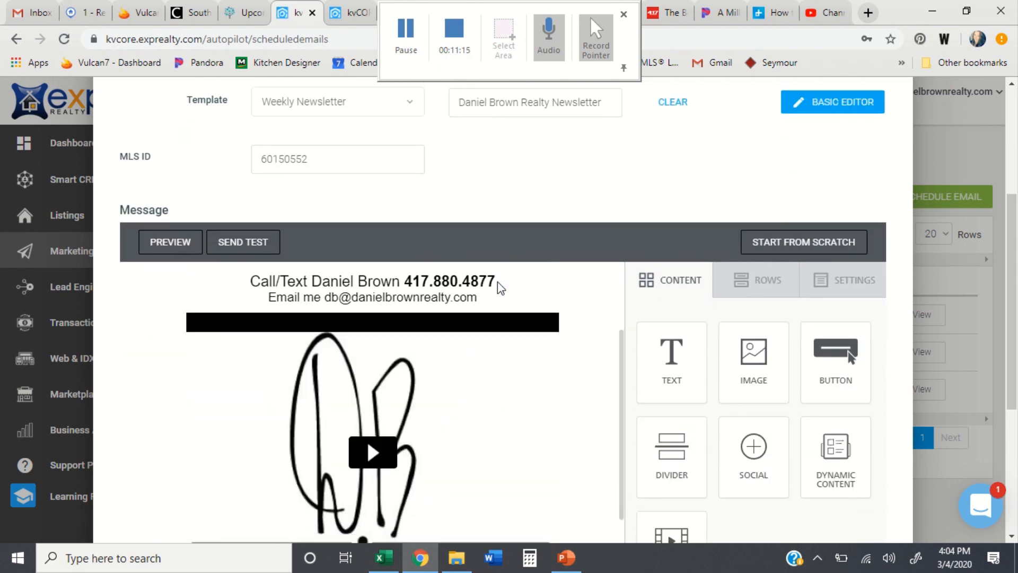
scroll(850, 371, down, 1)
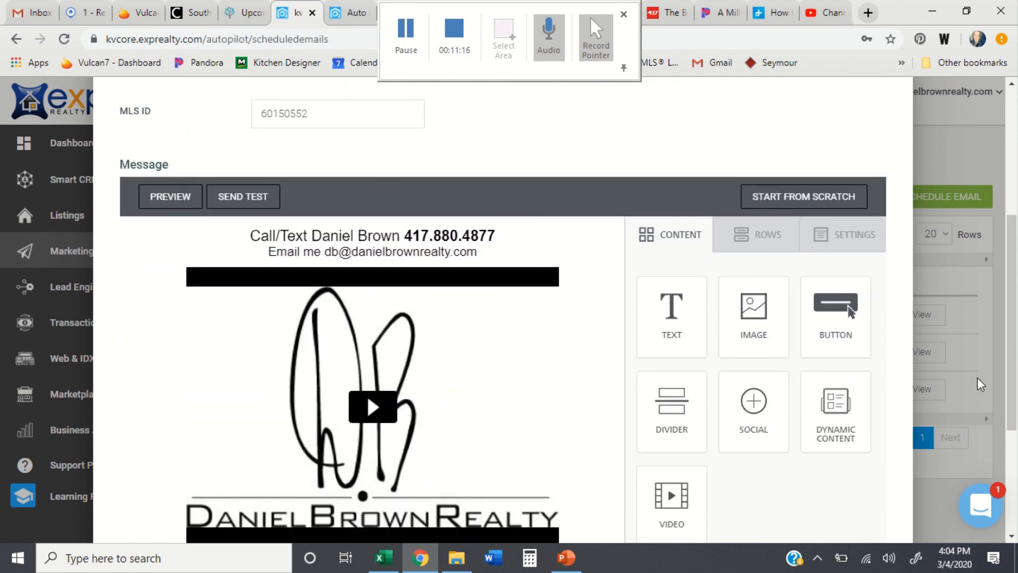
scroll(602, 353, up, 2)
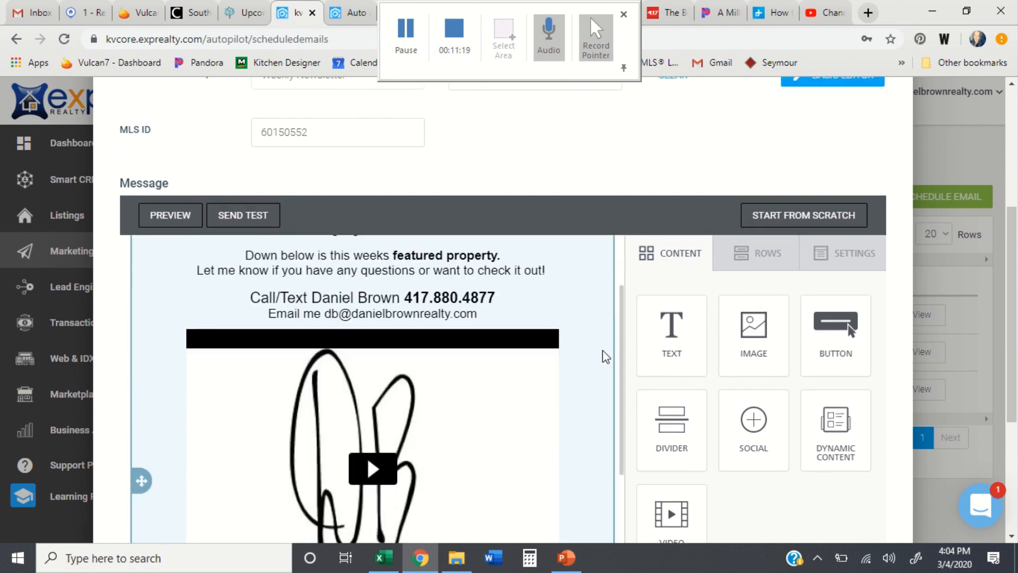
scroll(602, 350, down, 3)
scroll(602, 350, down, 2)
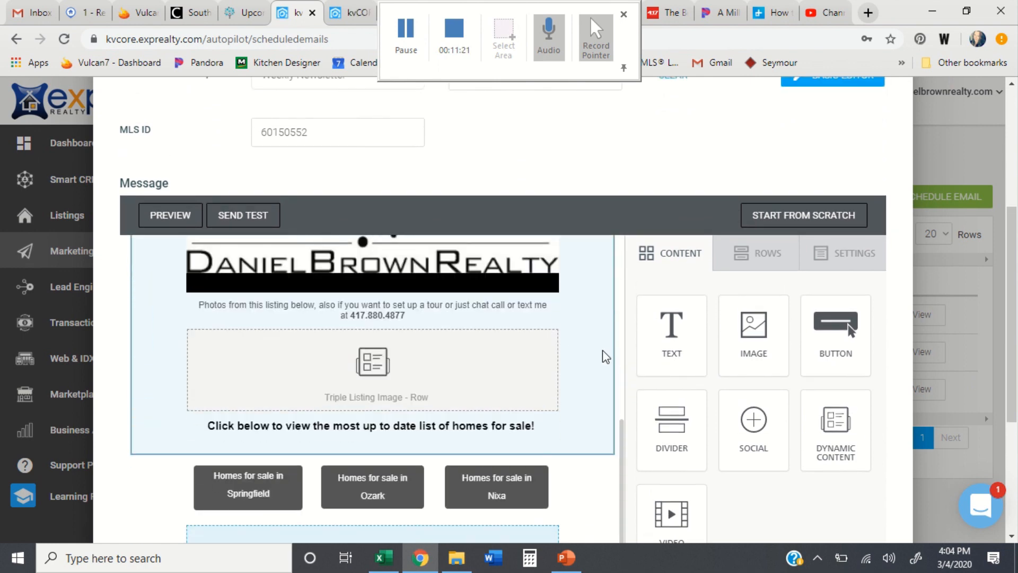
scroll(603, 350, up, 2)
scroll(602, 350, up, 1)
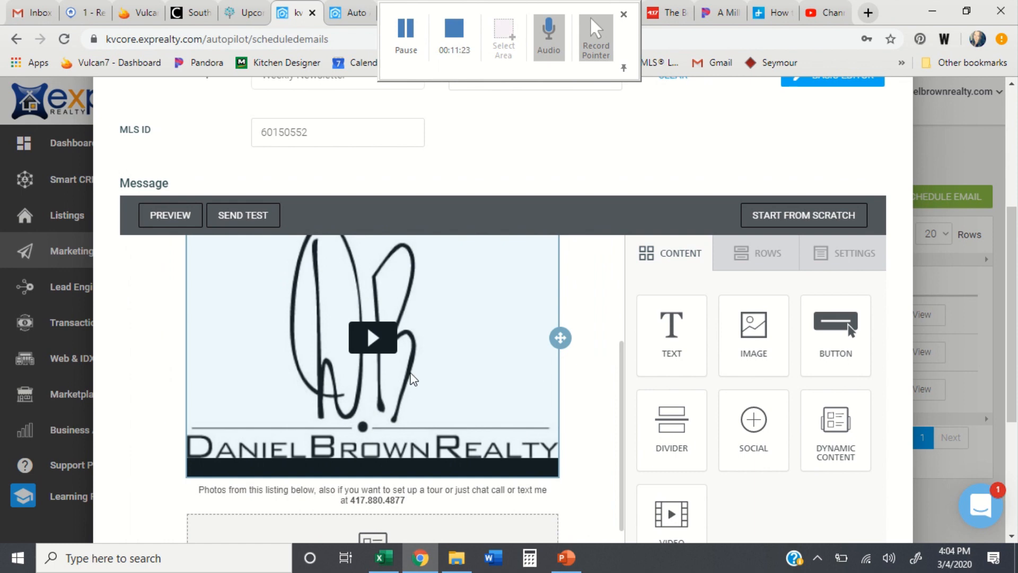
right_click(490, 374)
click(514, 430)
click(514, 431)
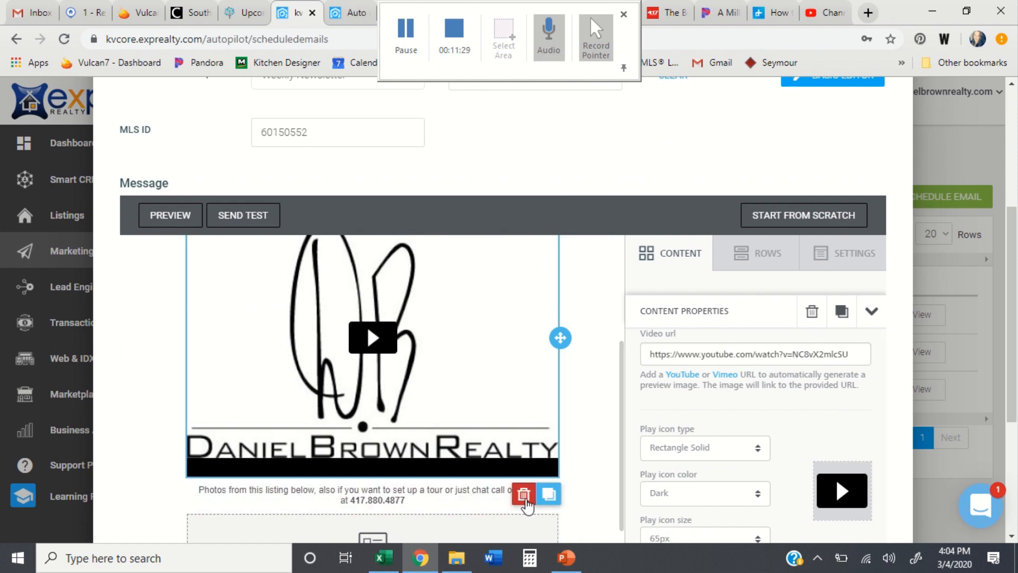
click(523, 497)
Step: Confirm the video deletion and place a Dynamic Content block above the photos text
click(526, 498)
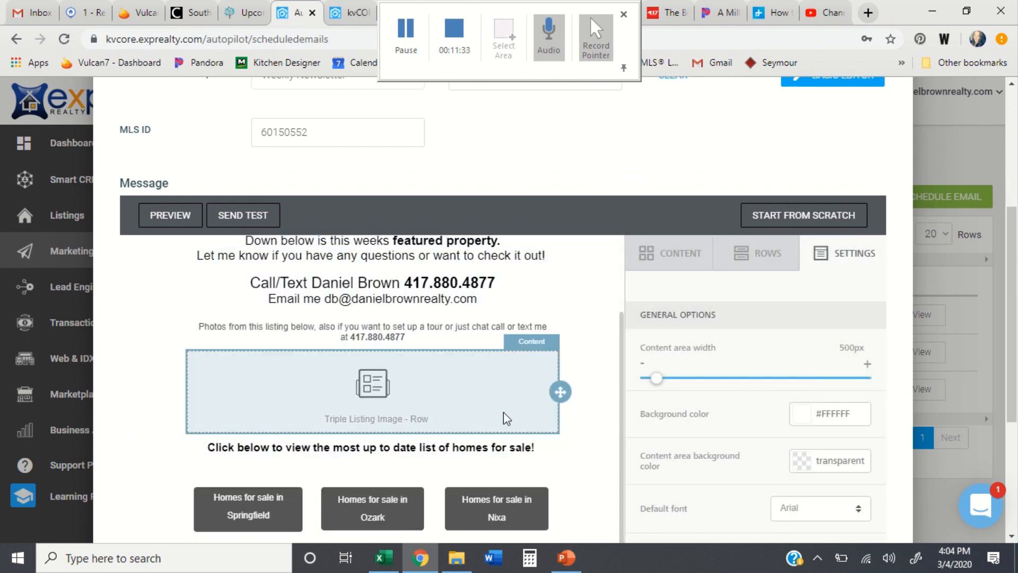
click(673, 254)
click(754, 322)
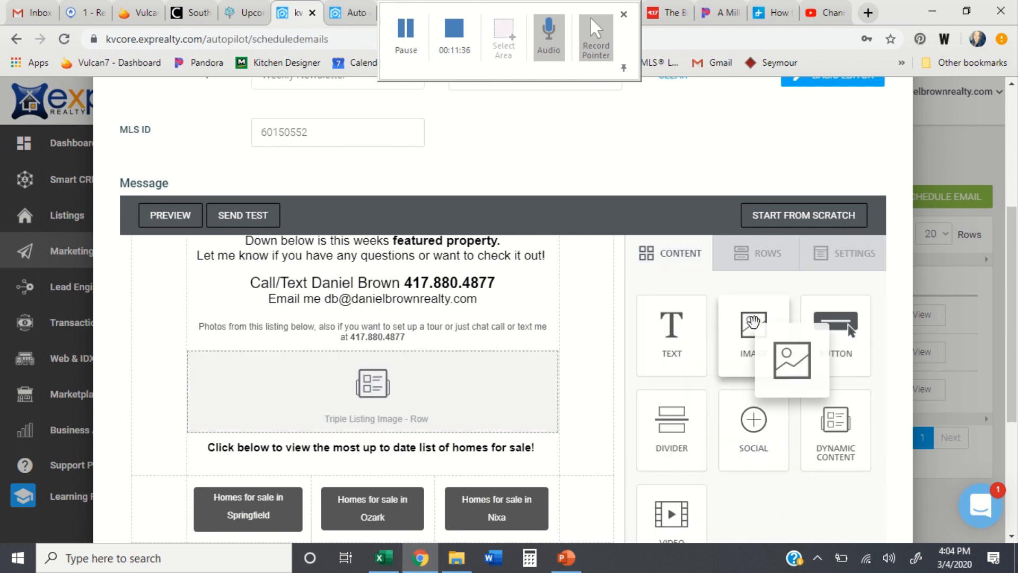
drag(807, 400, 376, 321)
click(378, 339)
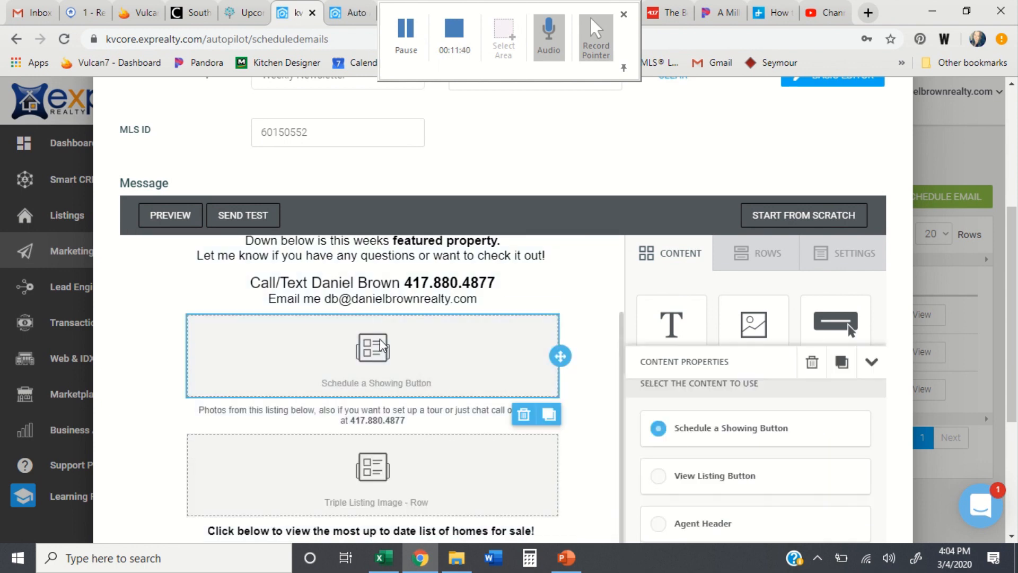
Step: Set the dynamic block's content to Main Listing Image
scroll(703, 380, down, 1)
scroll(704, 380, down, 3)
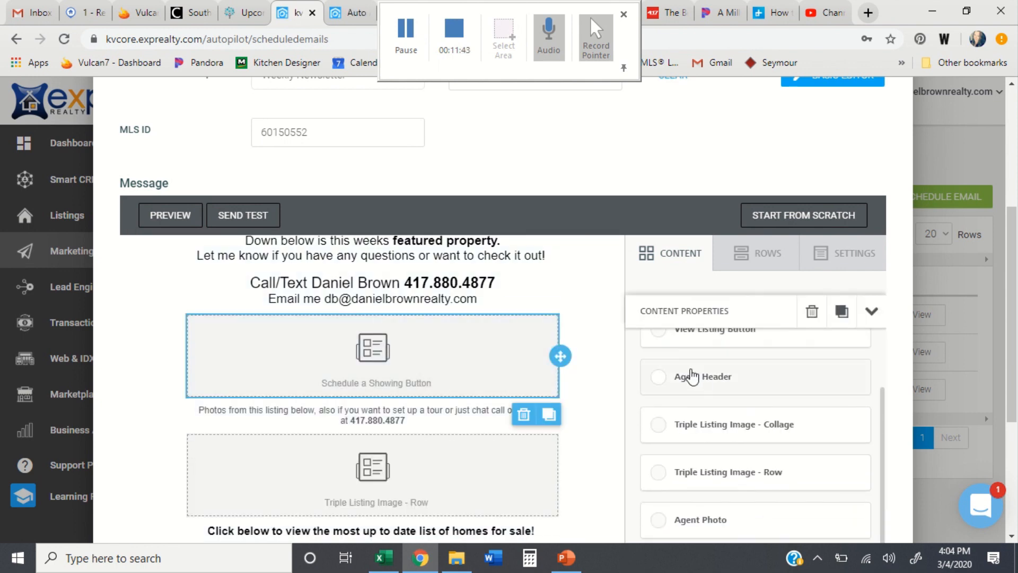
scroll(757, 467, down, 3)
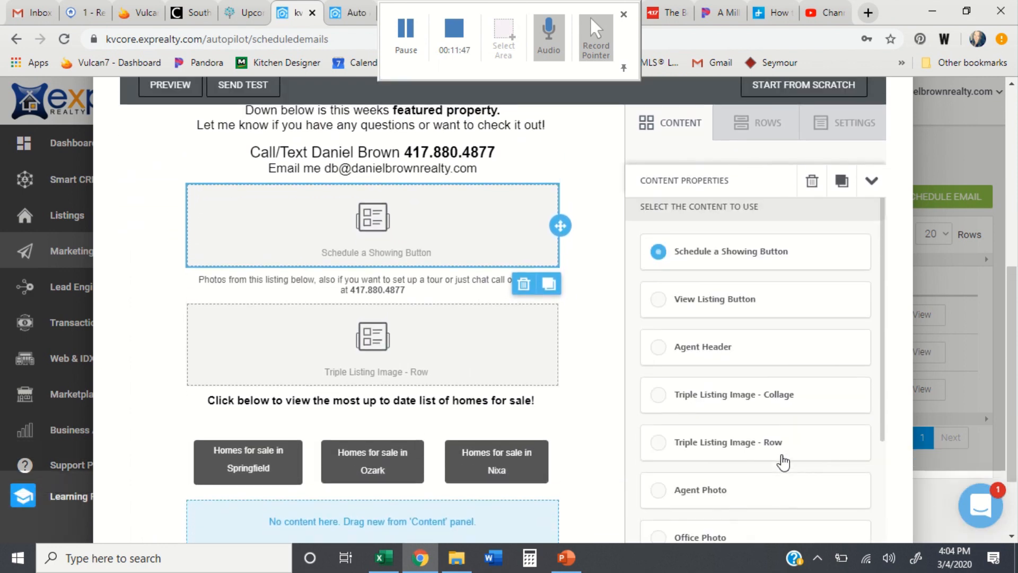
scroll(756, 467, down, 2)
click(693, 371)
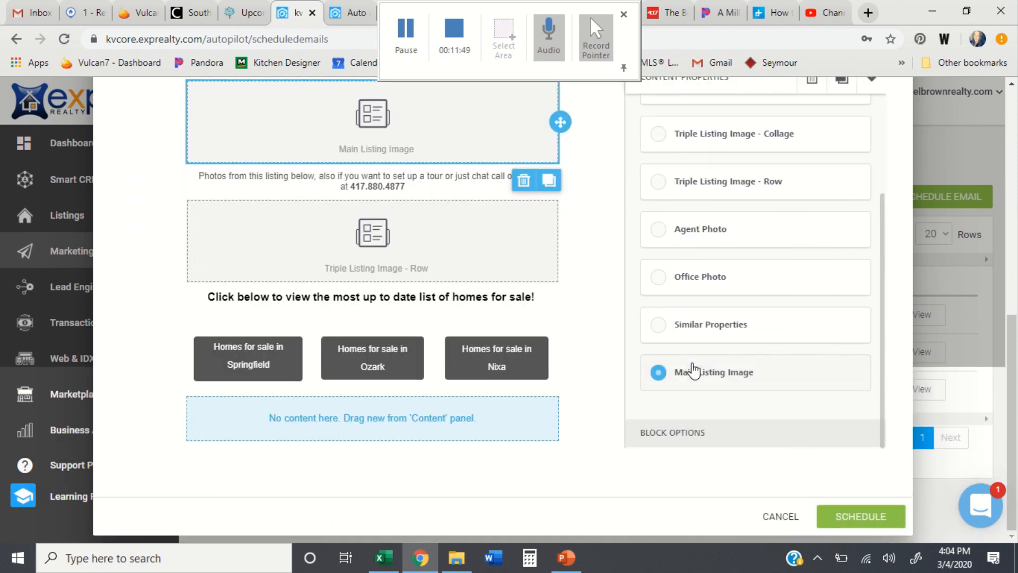
scroll(484, 207, up, 1)
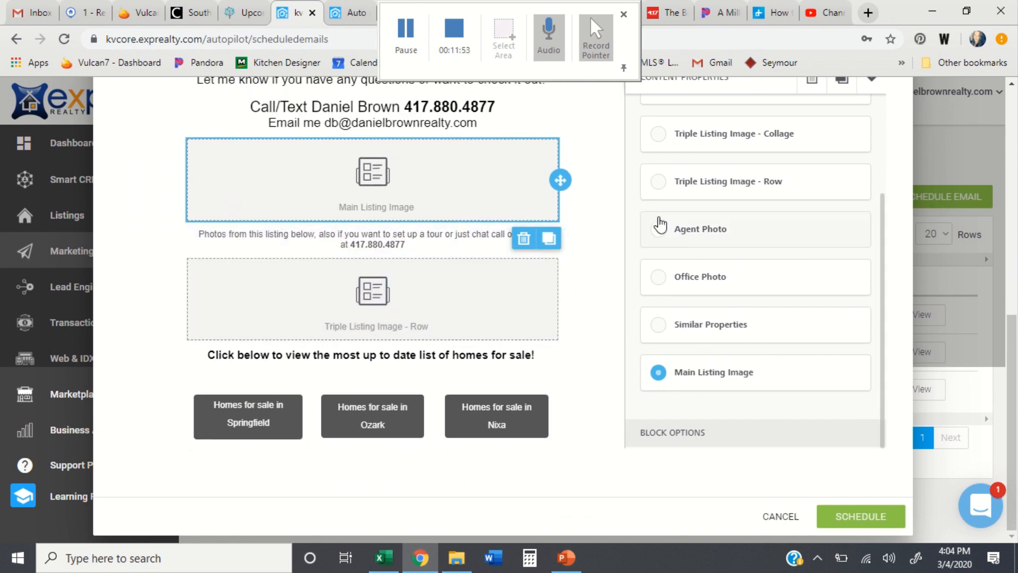
scroll(660, 225, up, 5)
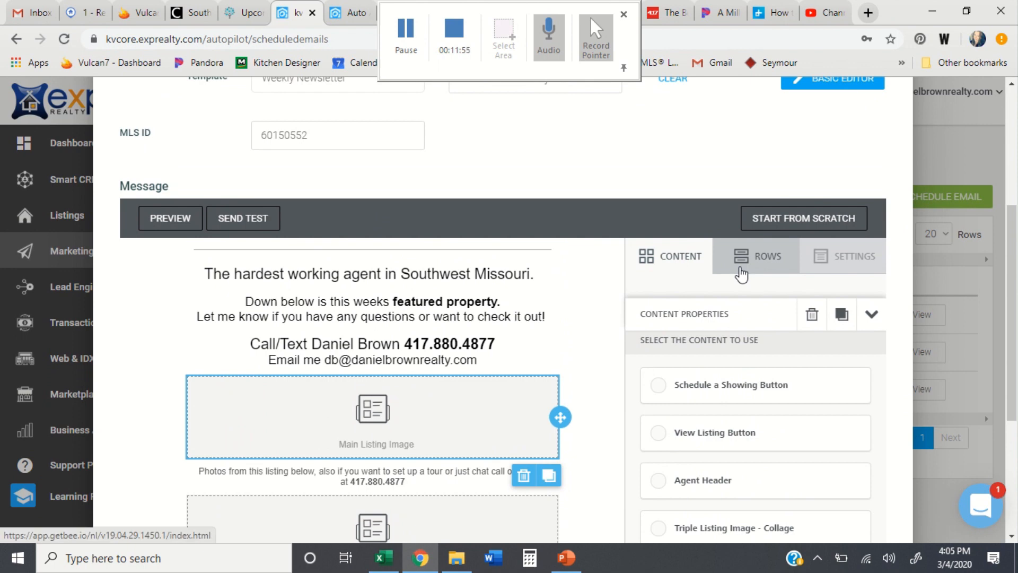
Step: Add an Image block below the Main Listing Image, then delete it again
click(742, 273)
click(681, 259)
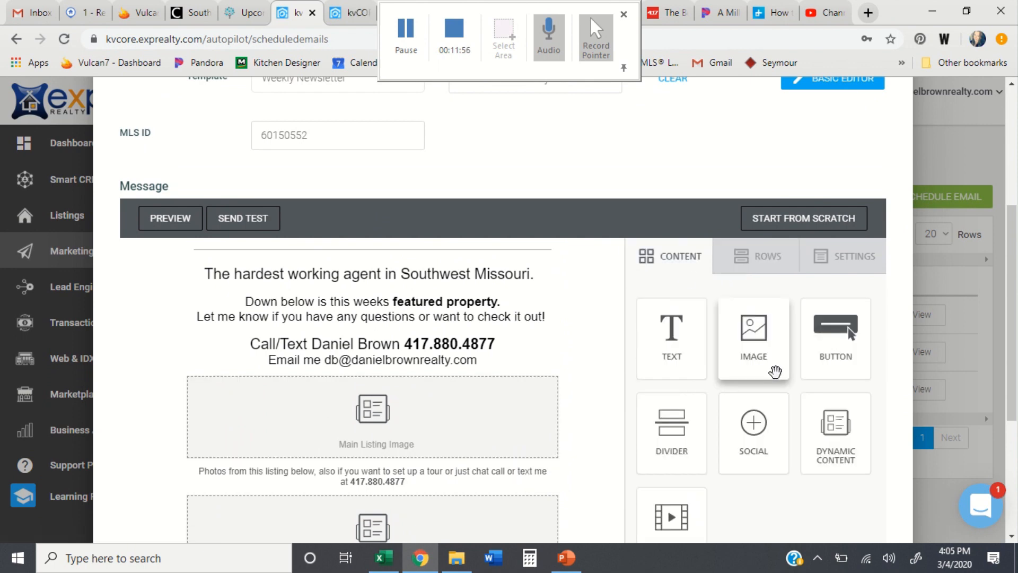
drag(775, 372, 364, 465)
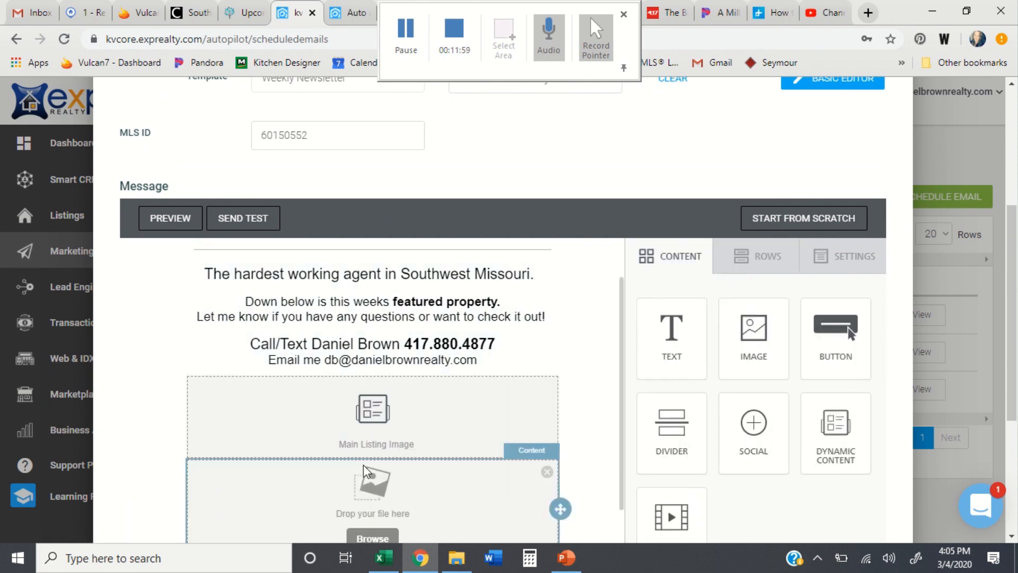
scroll(376, 478, down, 1)
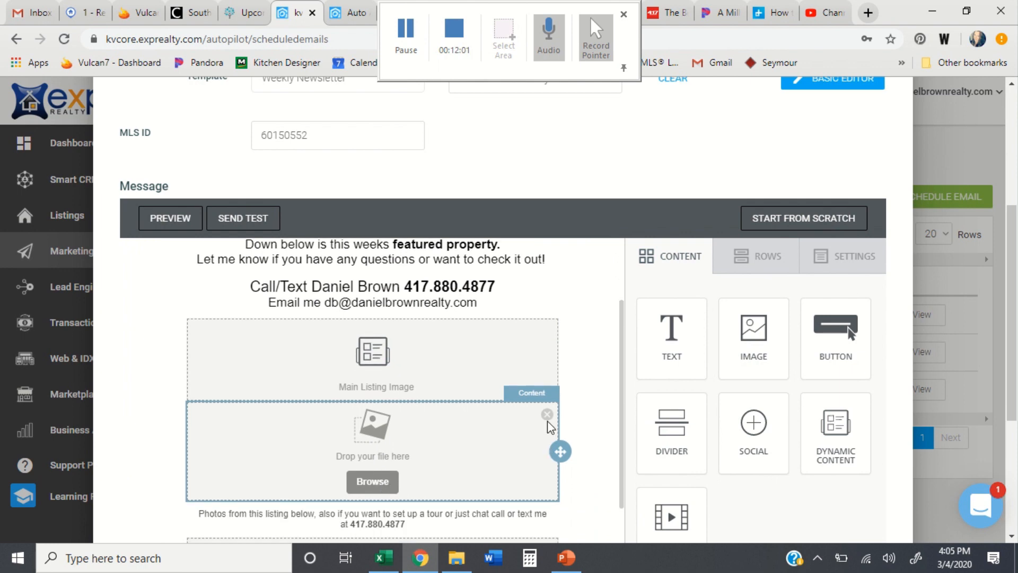
click(547, 415)
click(546, 498)
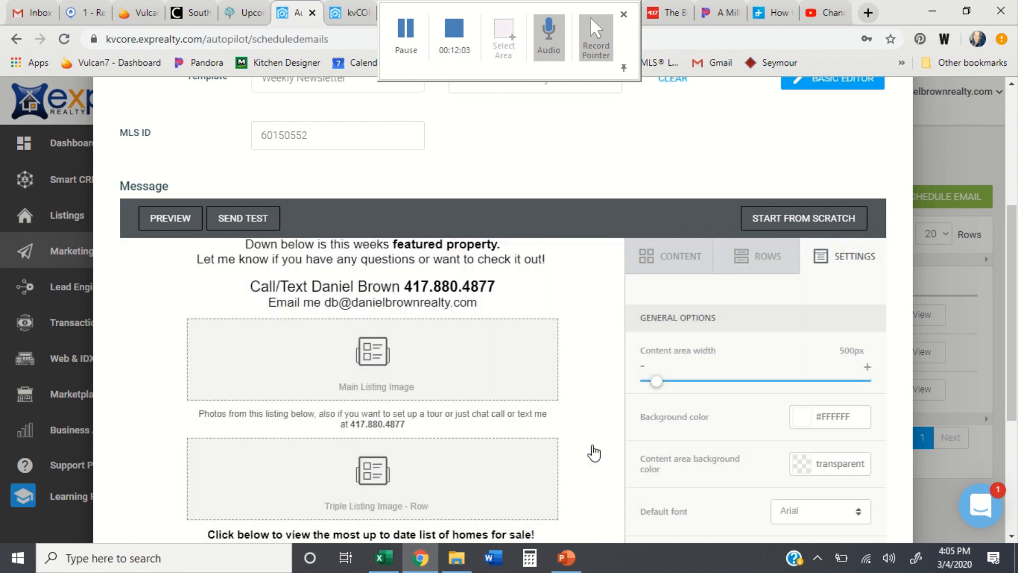
Step: Place a Text block below the Main Listing Image and select it
click(671, 256)
drag(651, 348, 378, 408)
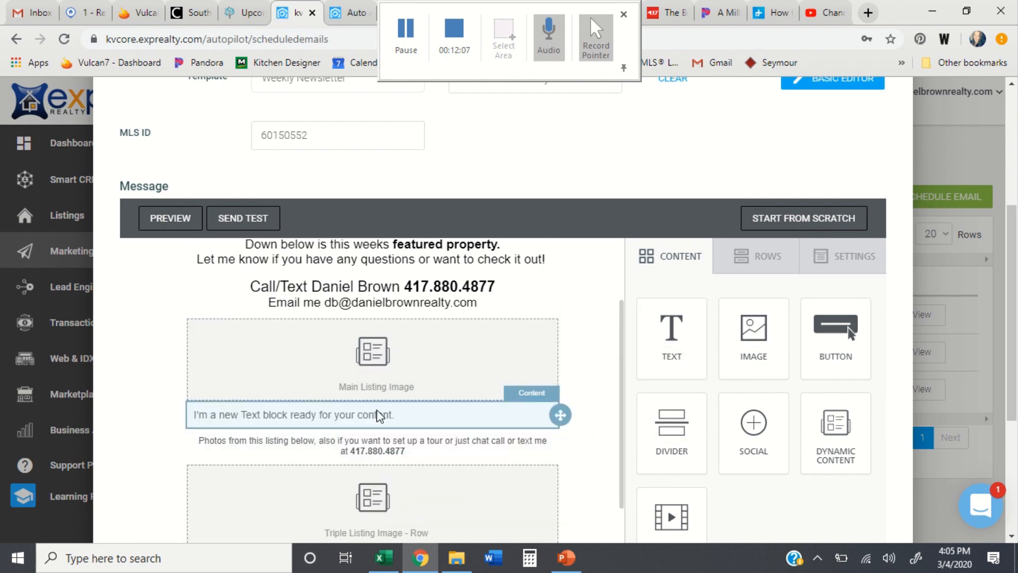
click(378, 415)
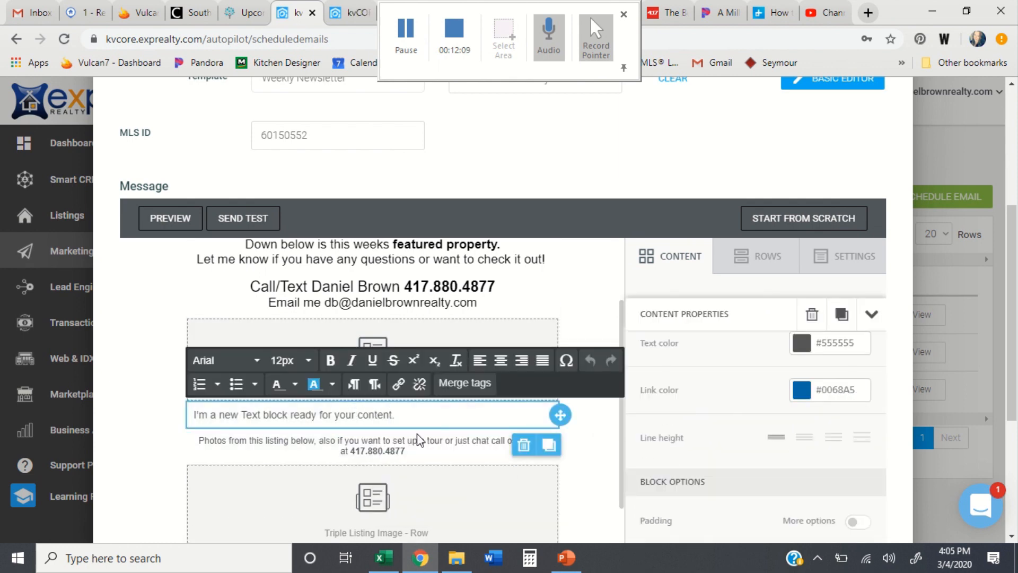
scroll(423, 432, down, 3)
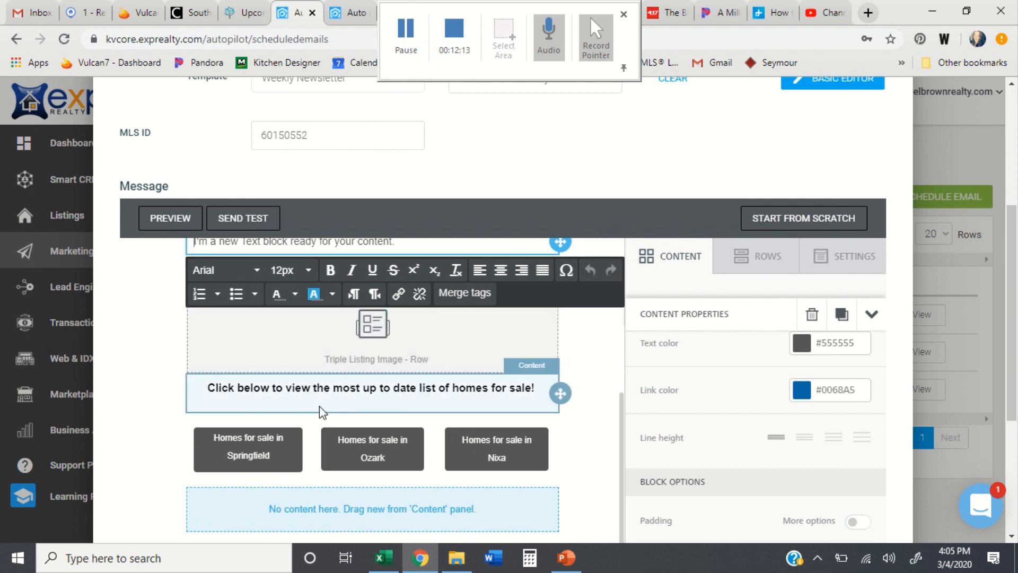
scroll(318, 411, down, 4)
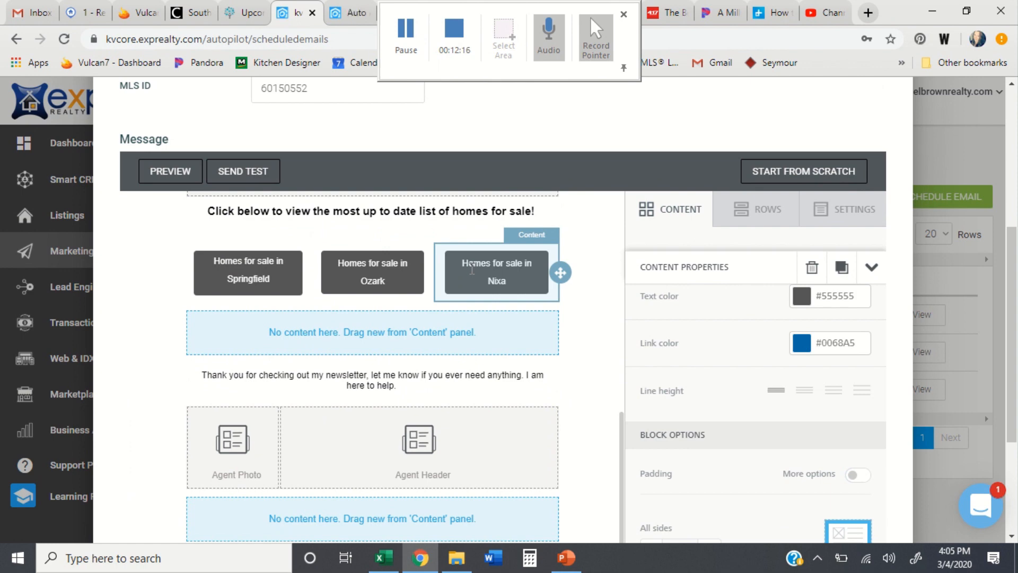
scroll(288, 415, down, 1)
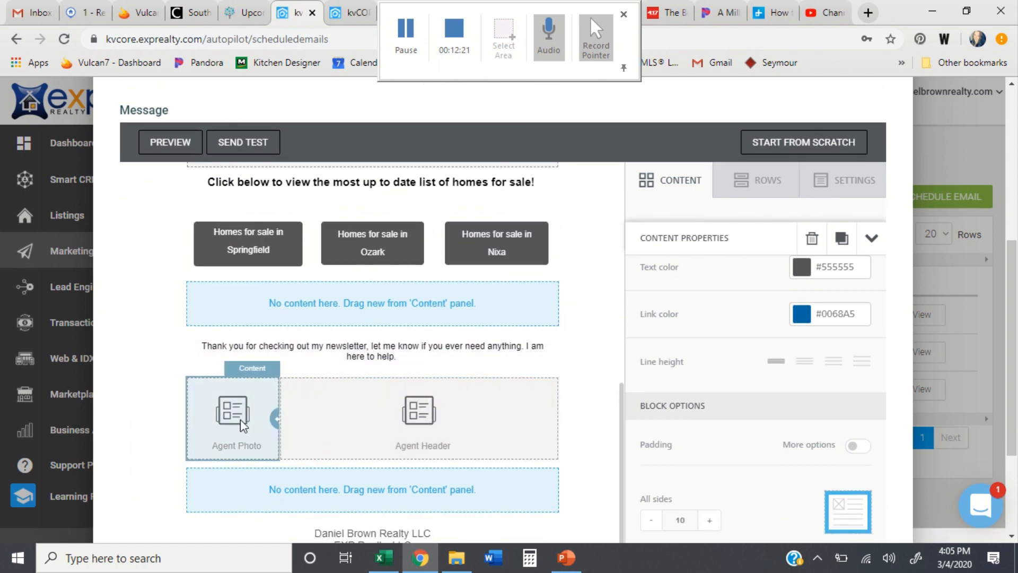
scroll(369, 424, down, 2)
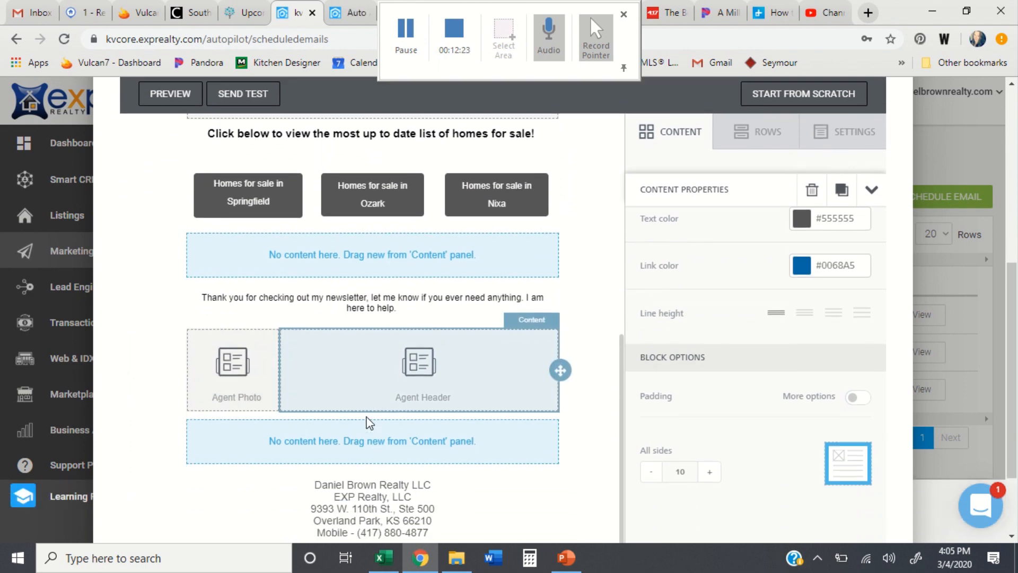
scroll(452, 454, down, 3)
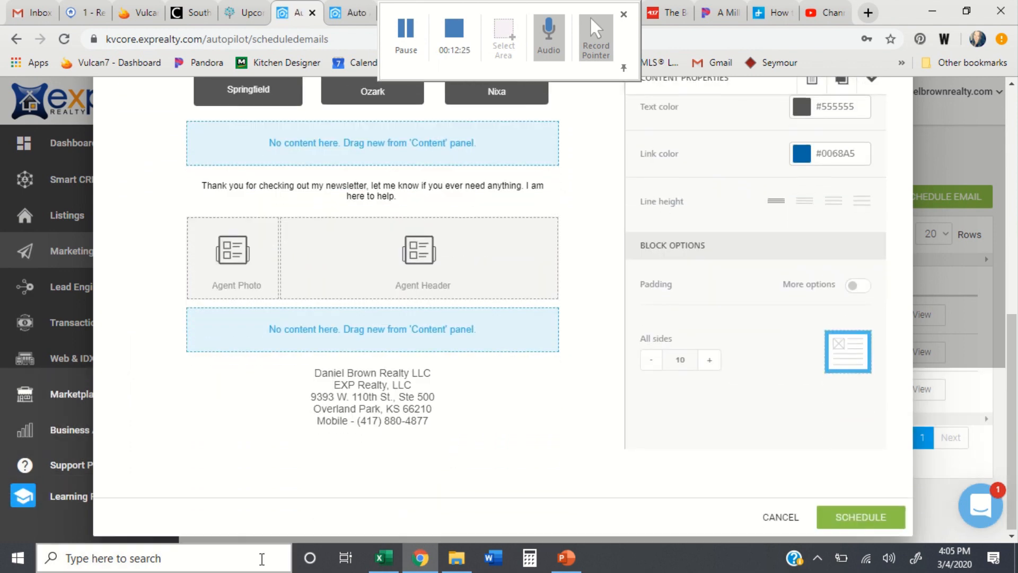
scroll(479, 254, up, 5)
scroll(479, 254, up, 10)
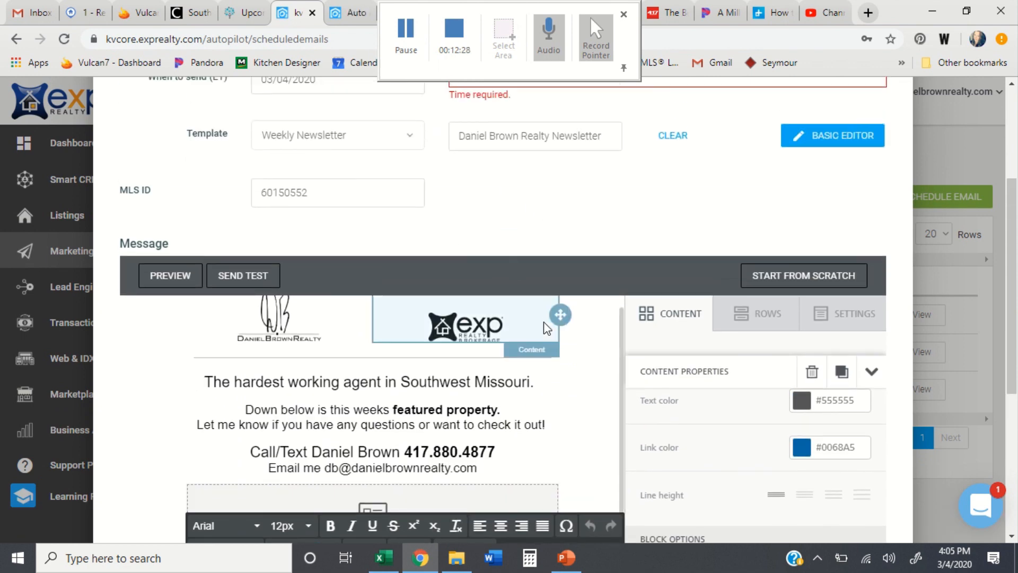
scroll(567, 223, up, 1)
Step: Set the scheduled send time to 6:30 pm on 03/04/2020
click(549, 125)
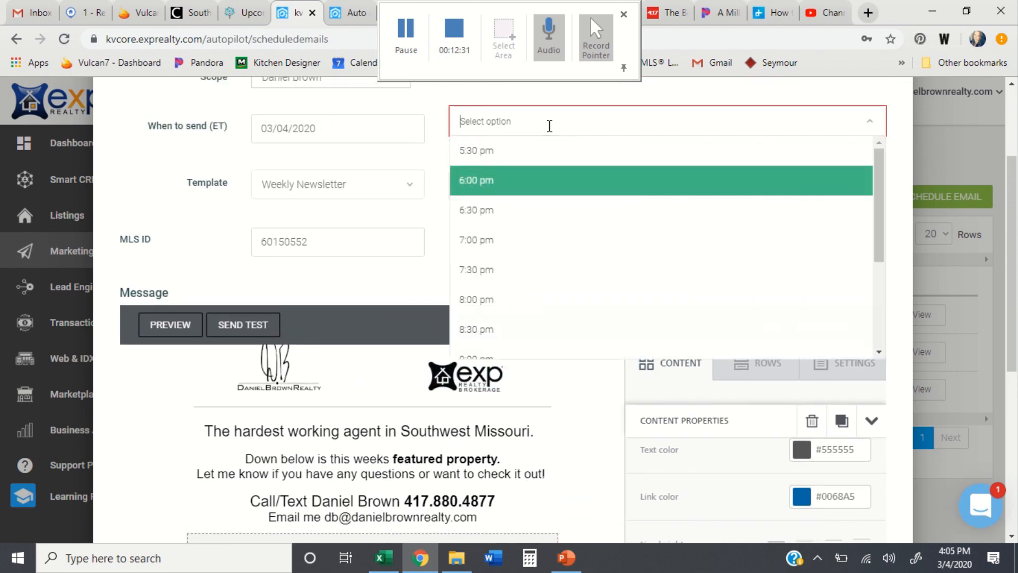
click(505, 215)
scroll(580, 275, down, 8)
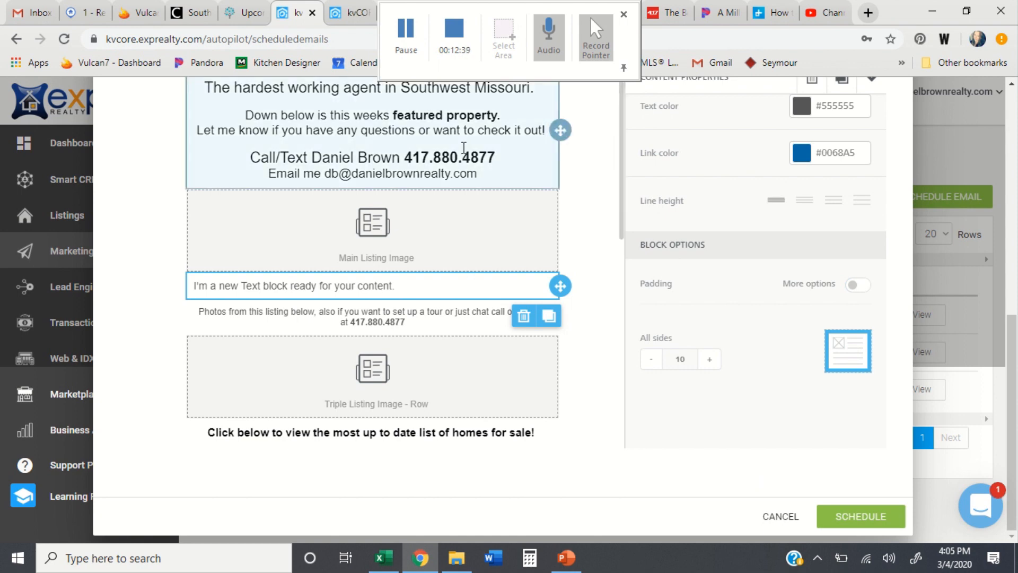
scroll(524, 248, up, 10)
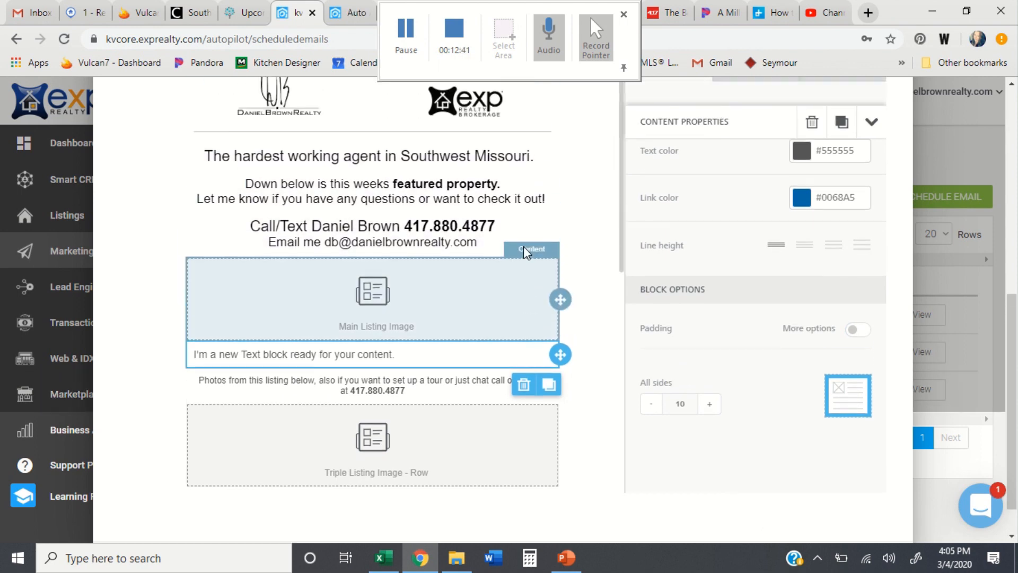